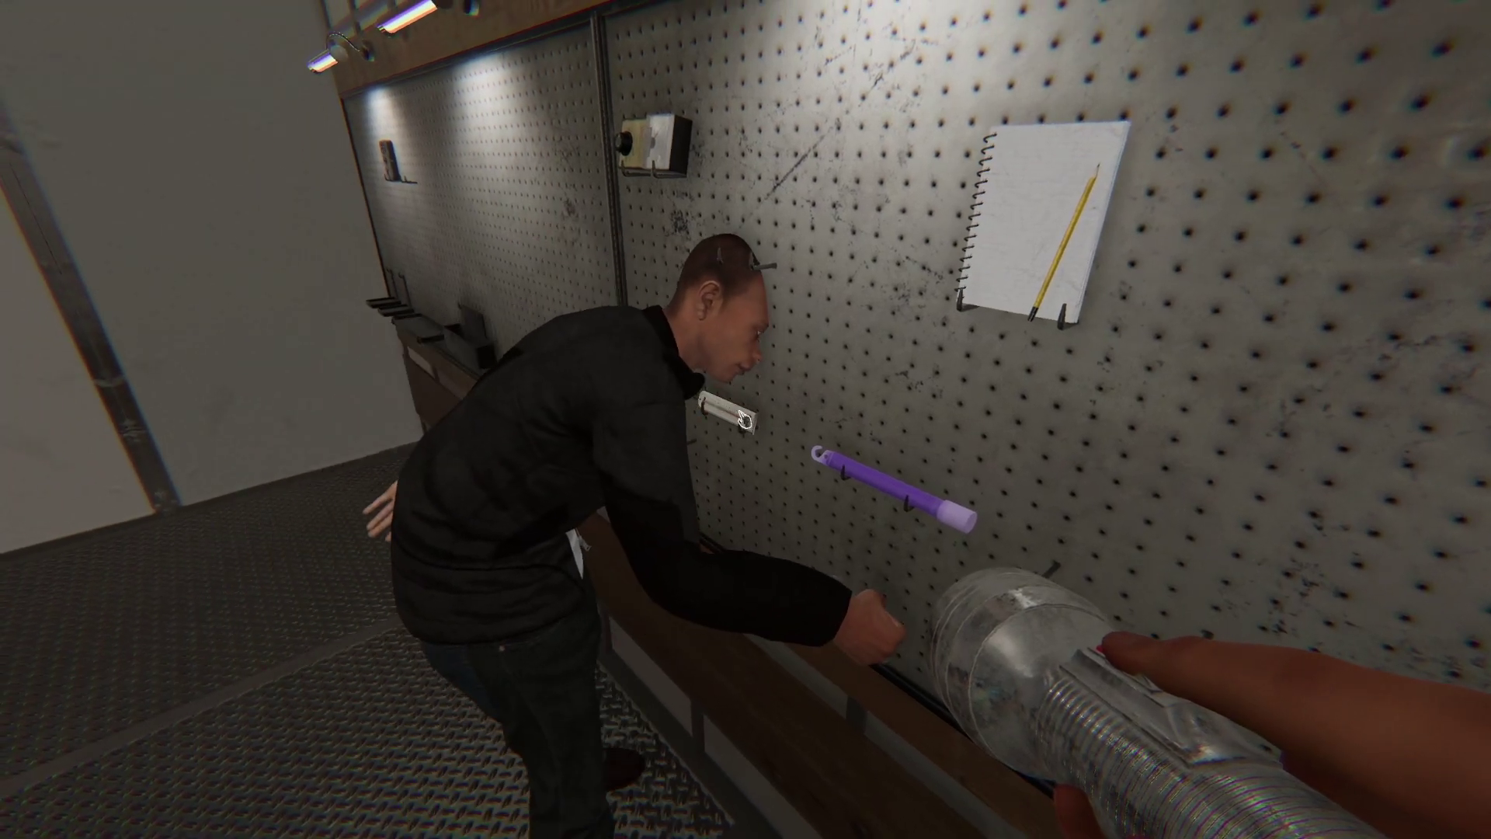
# Swap to the thermometer and back to the flashlight, then exit through the van doors.
pyautogui.press('q')
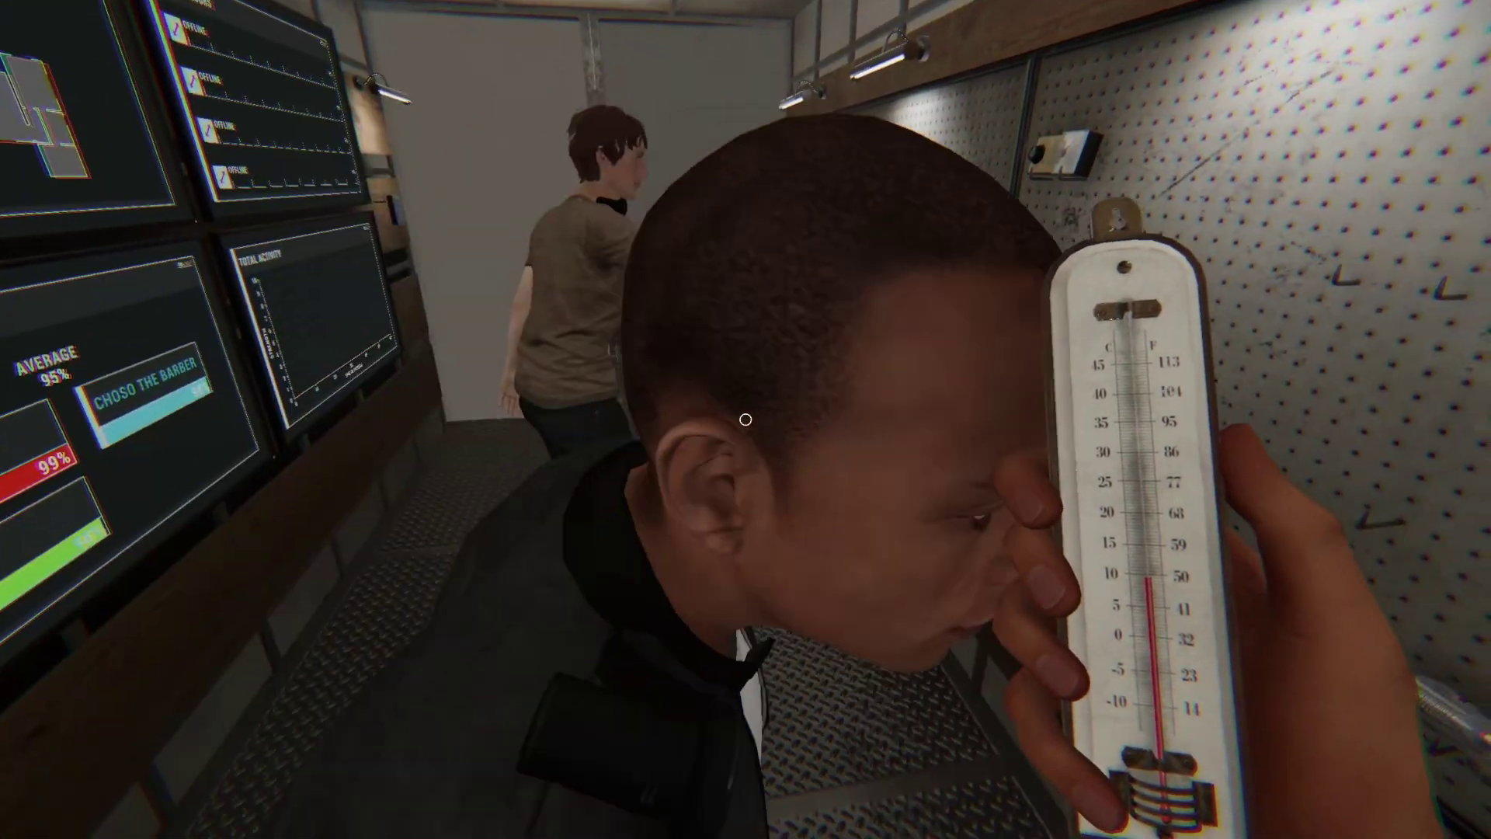
pyautogui.press('q')
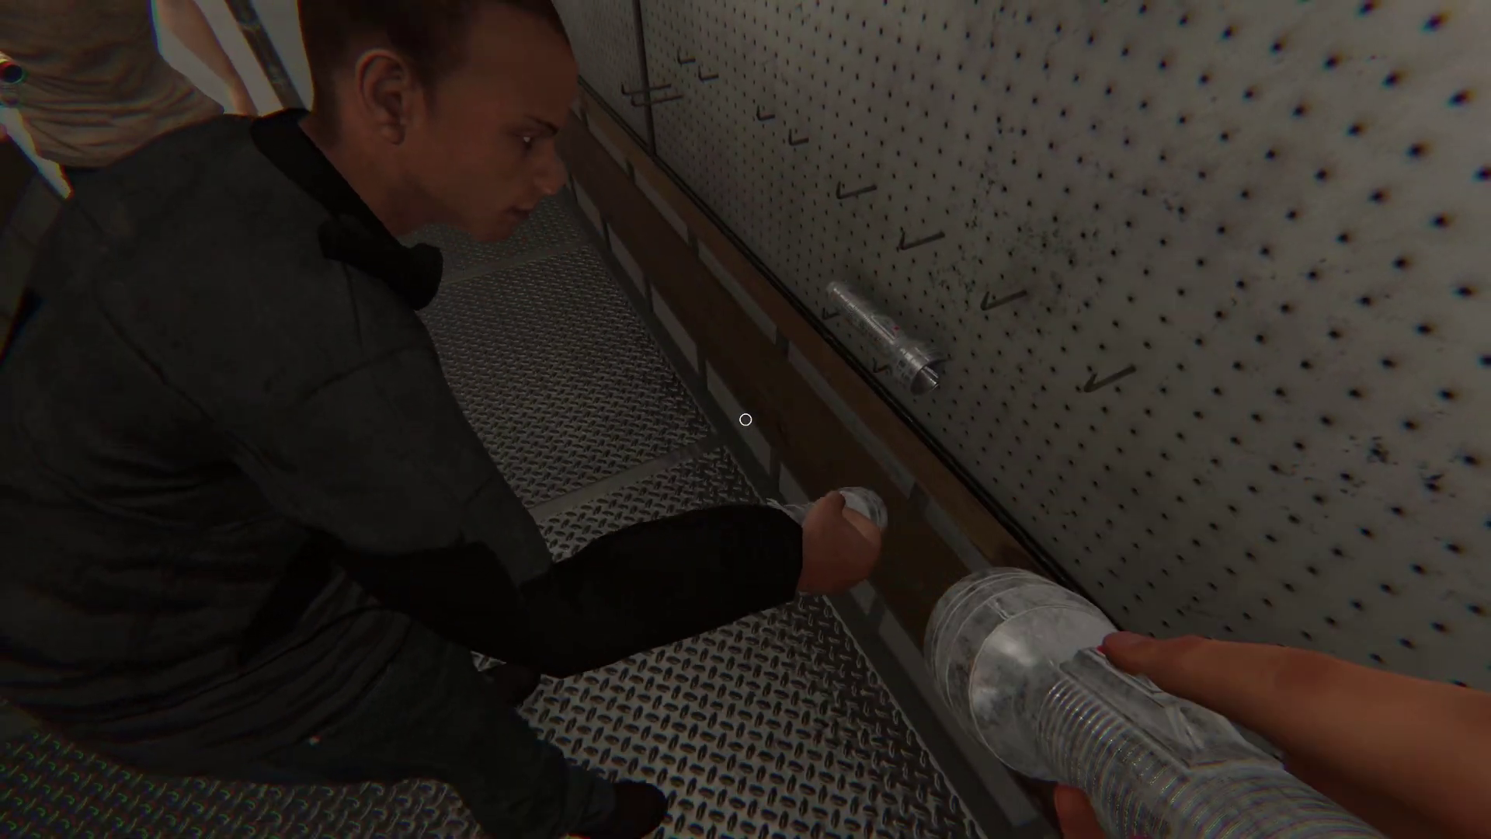
pyautogui.press('w')
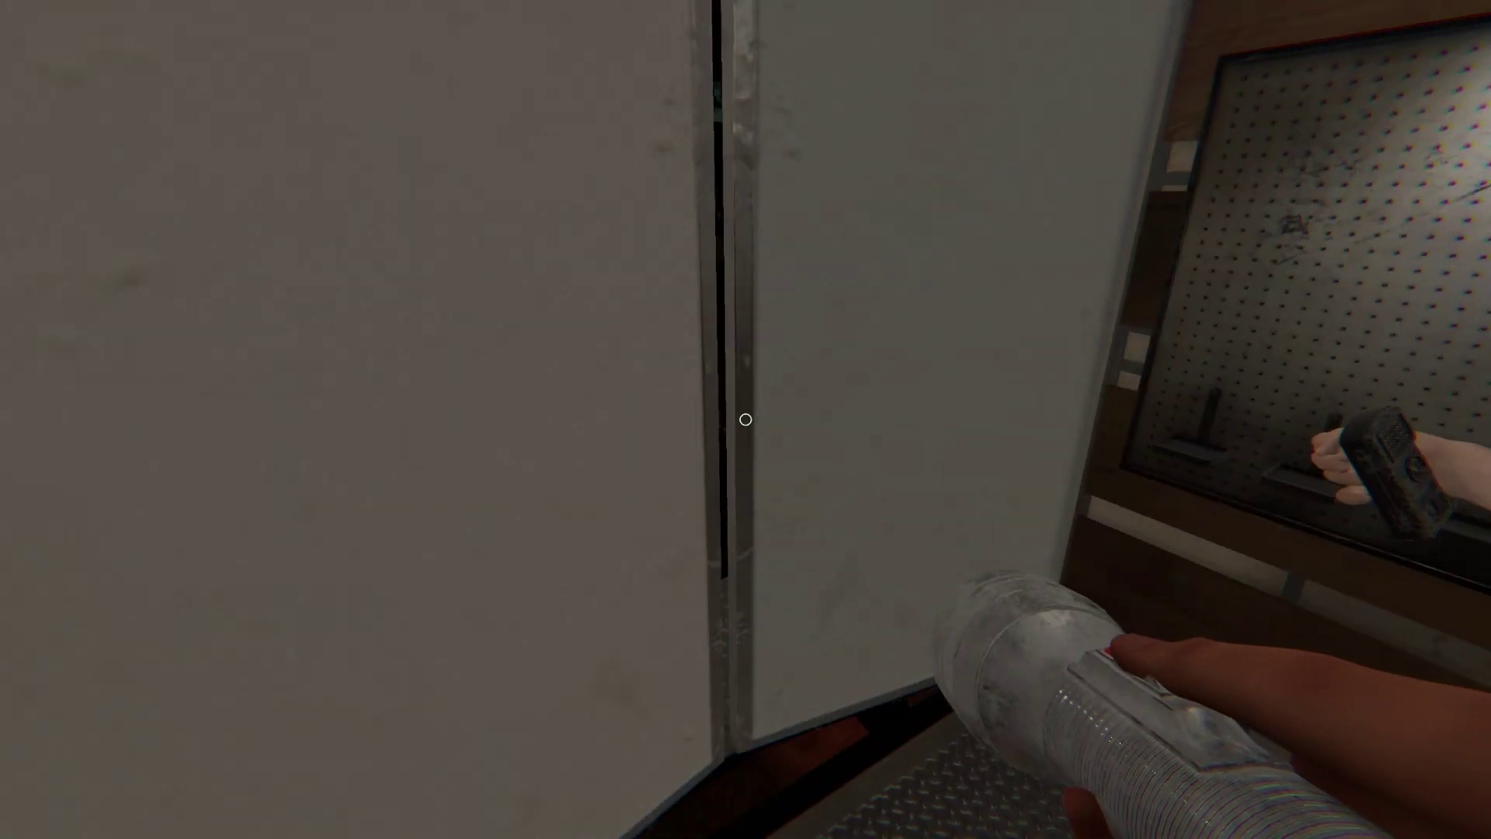
pyautogui.click(746, 421)
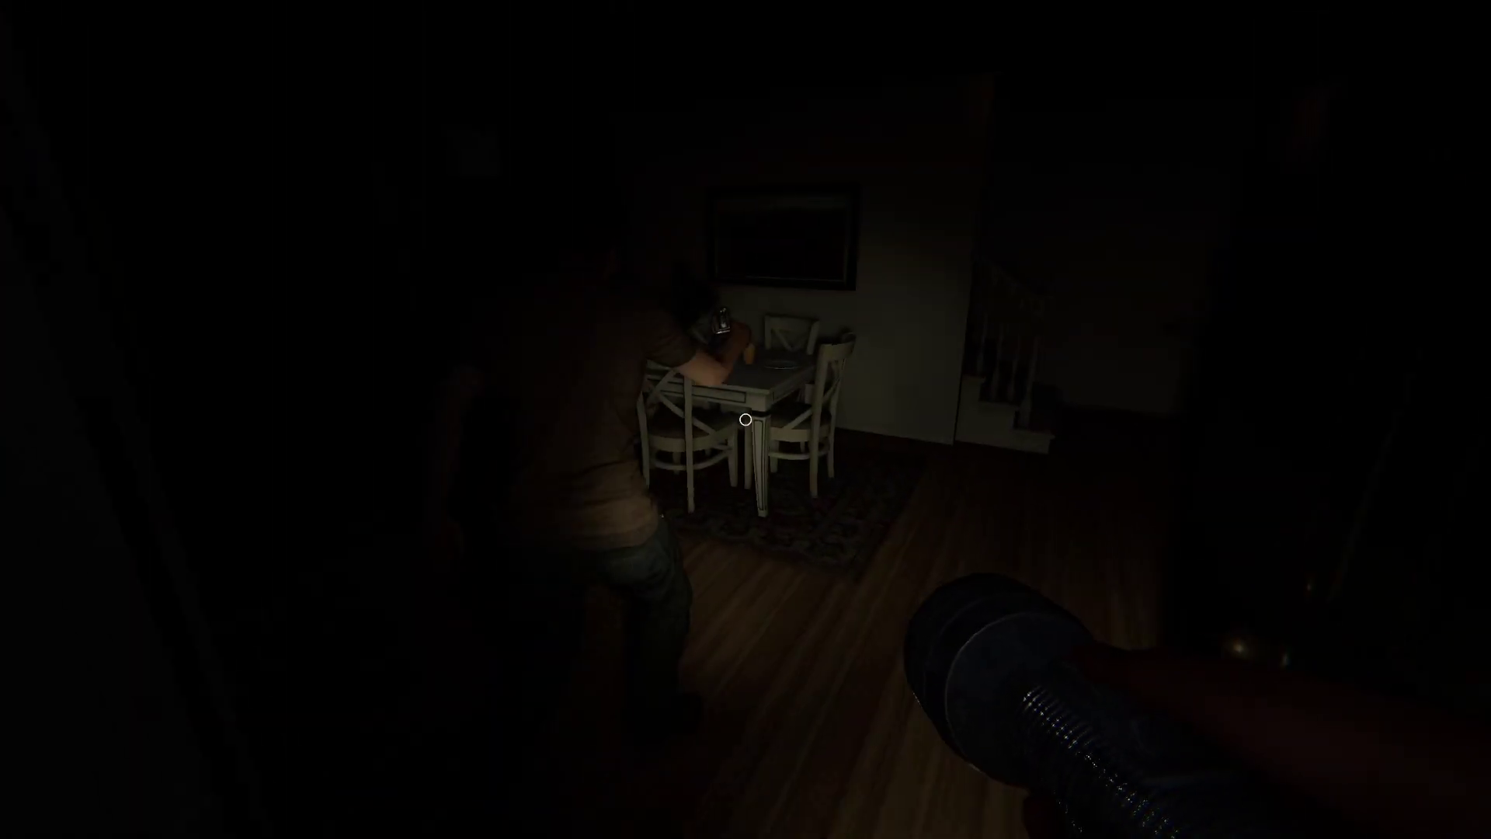
# Walk into the house with the thermometer in hand.
pyautogui.press('q')
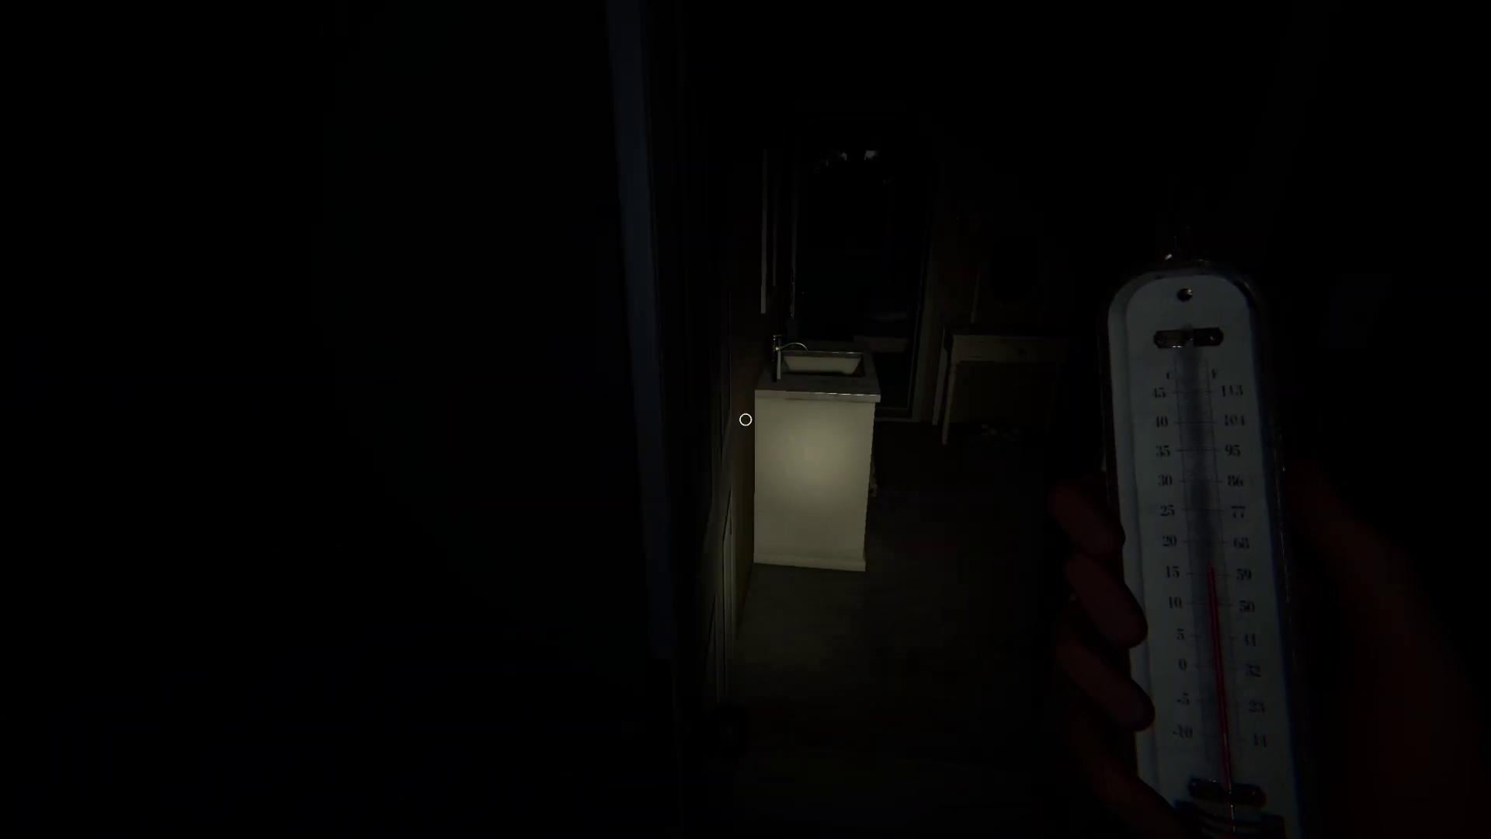
# Sweep the bathroom and bedroom, then pass the cabinet into the dresser hallway by the stairs.
pyautogui.press('w')
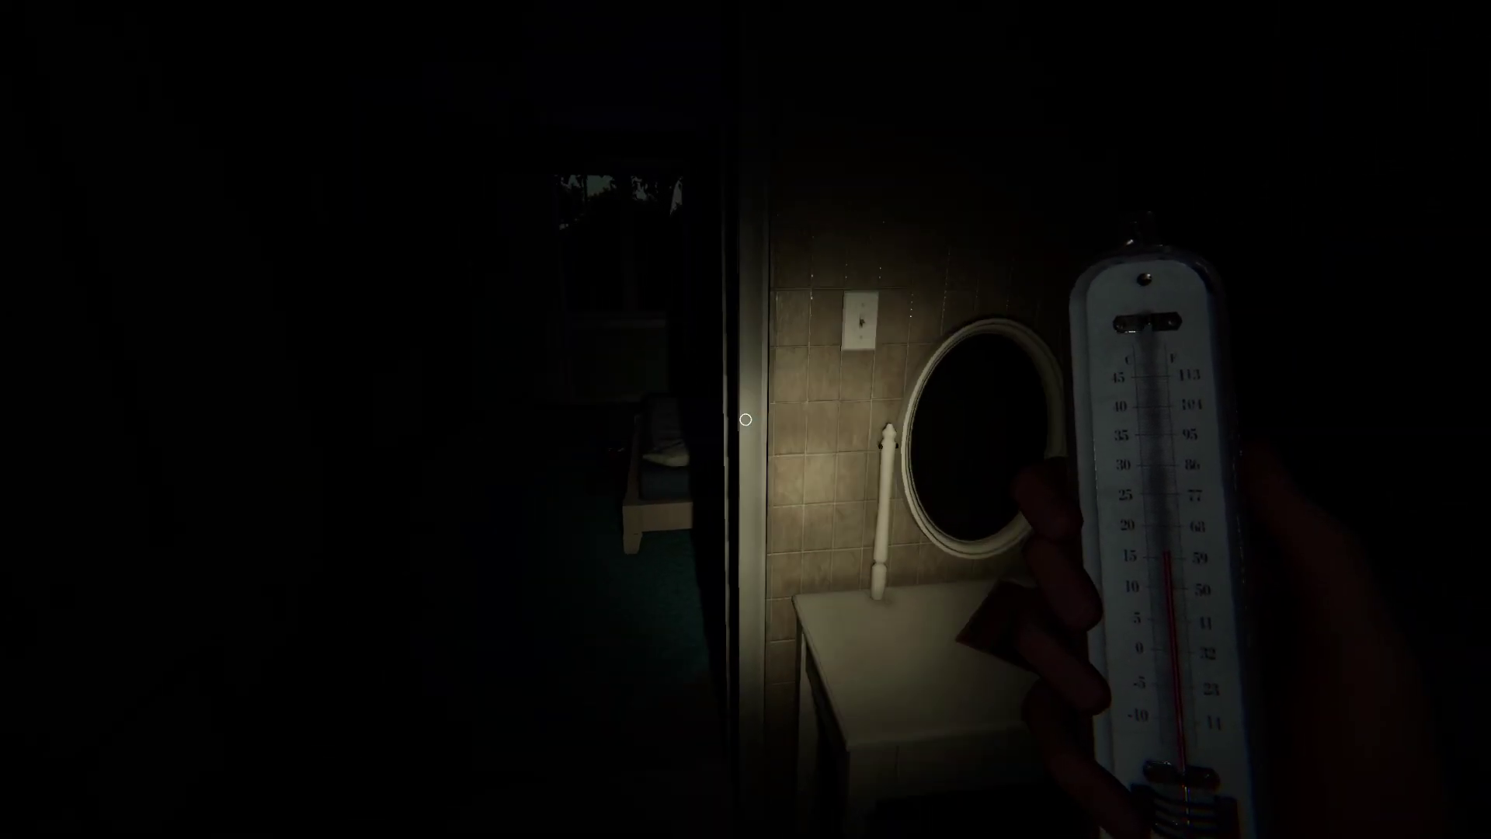
pyautogui.press('w')
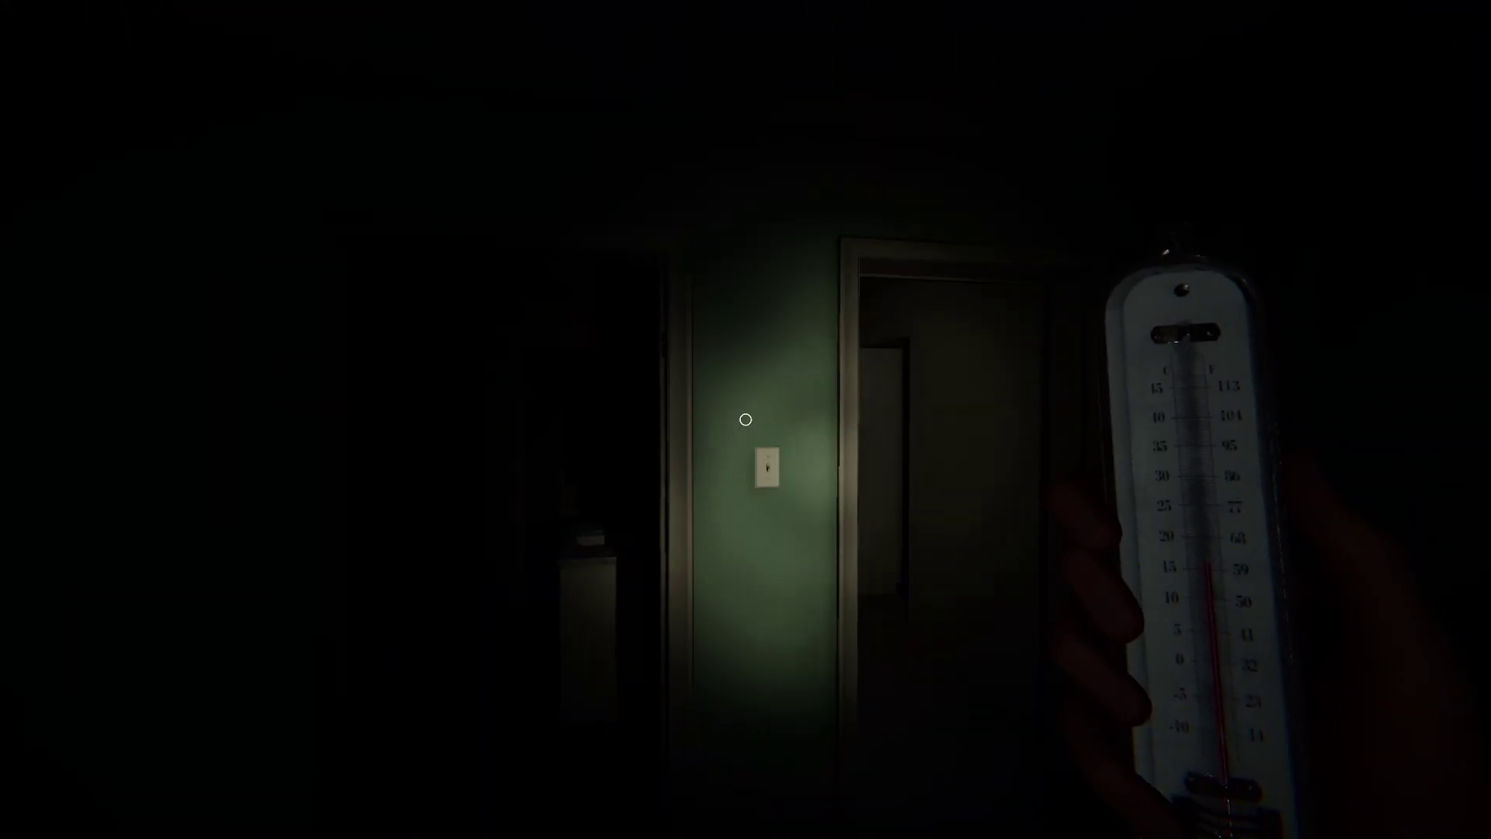
pyautogui.press('w')
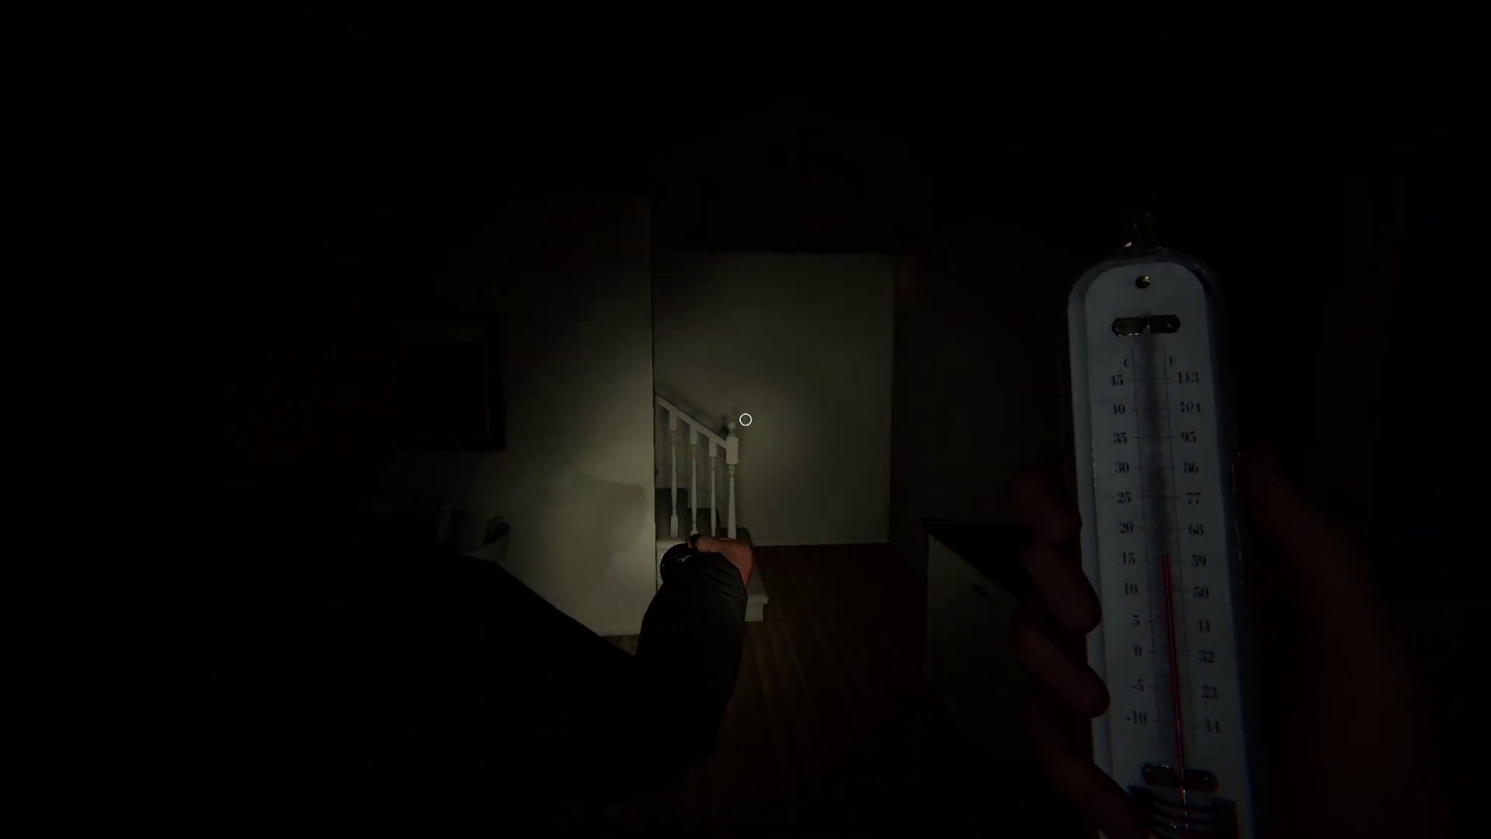
pyautogui.press('w')
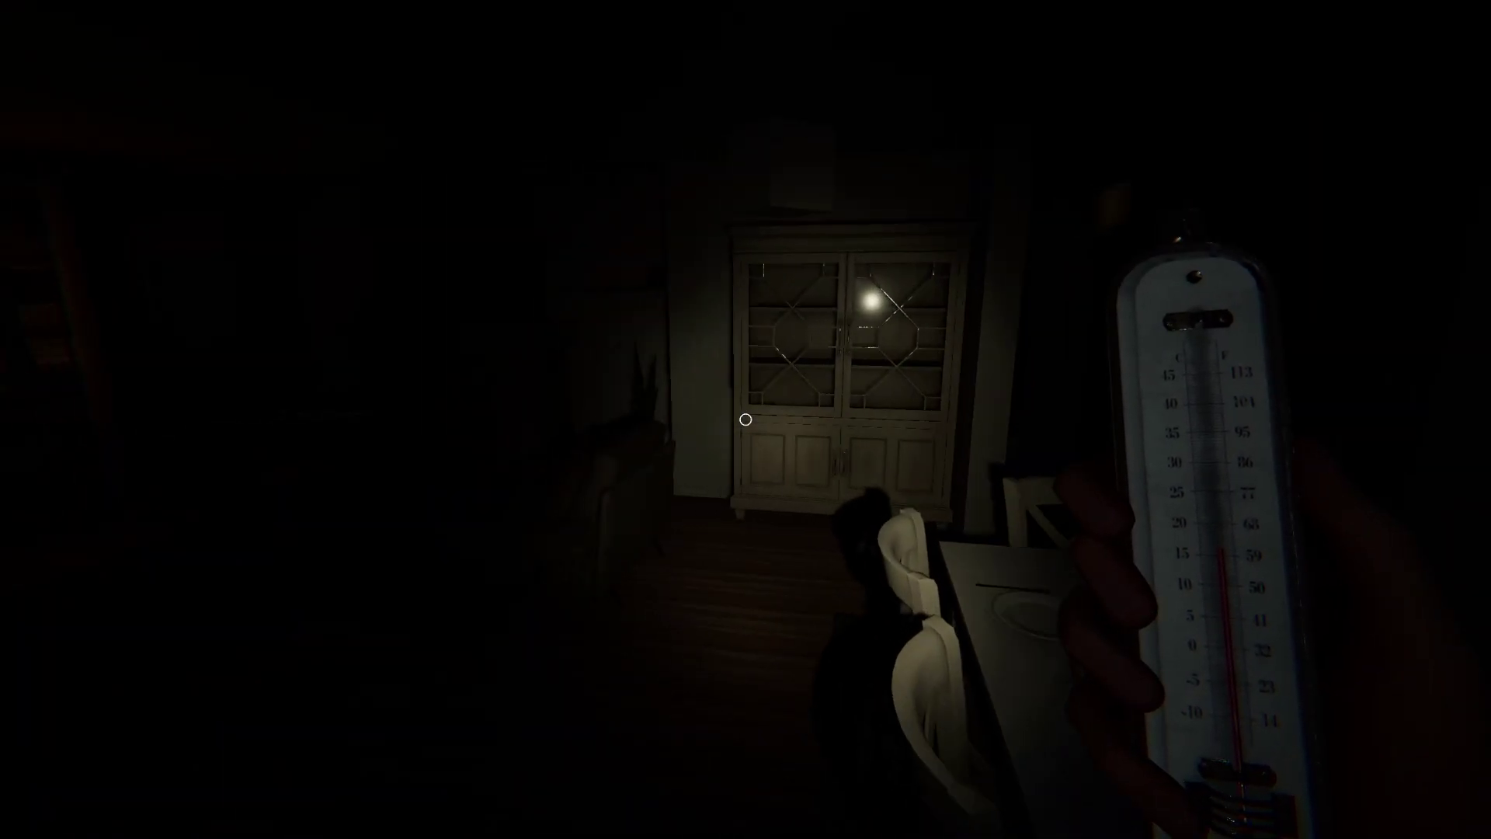
pyautogui.press('w')
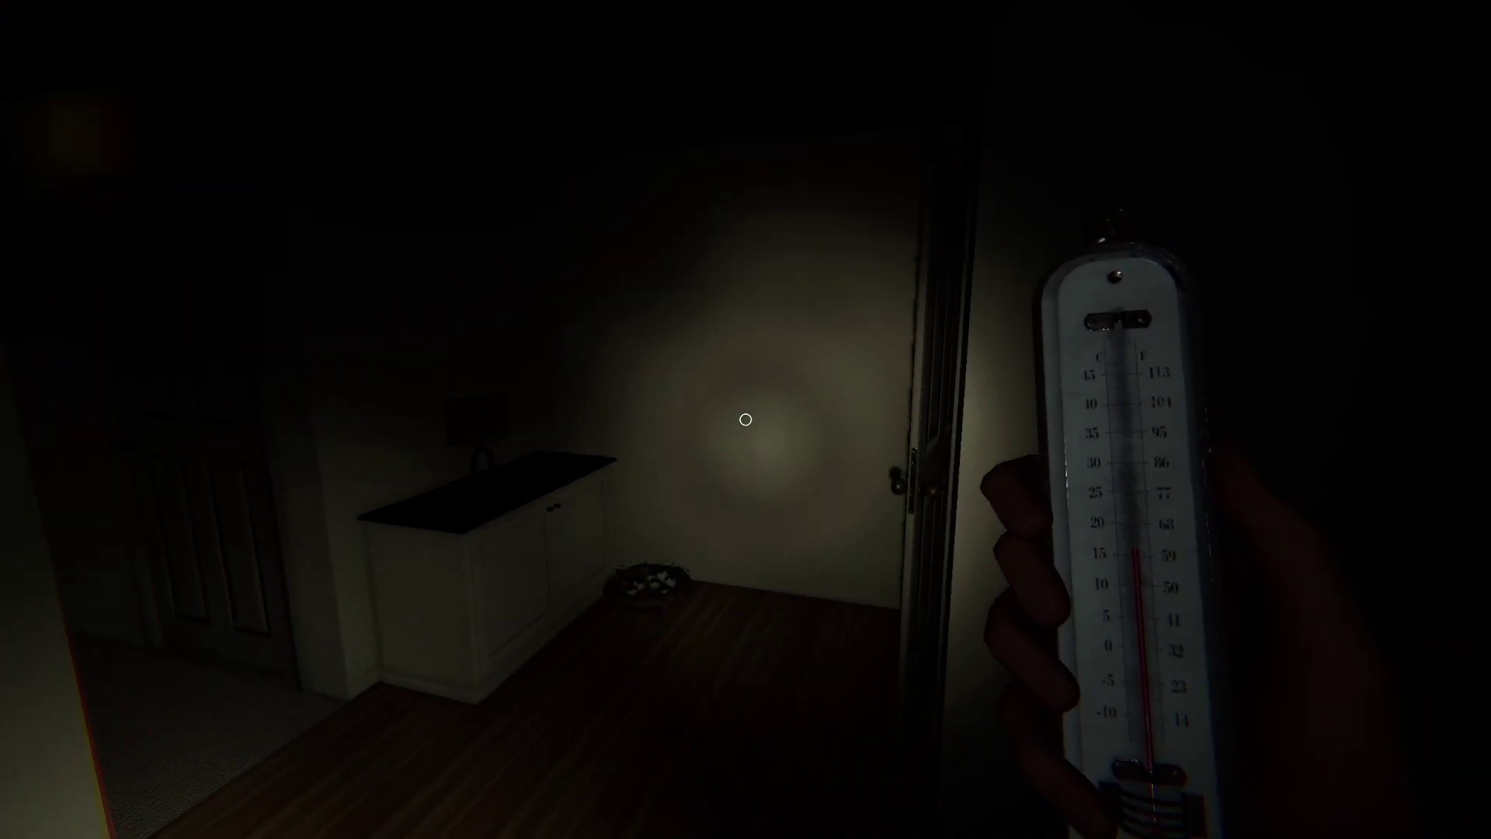
pyautogui.press('w')
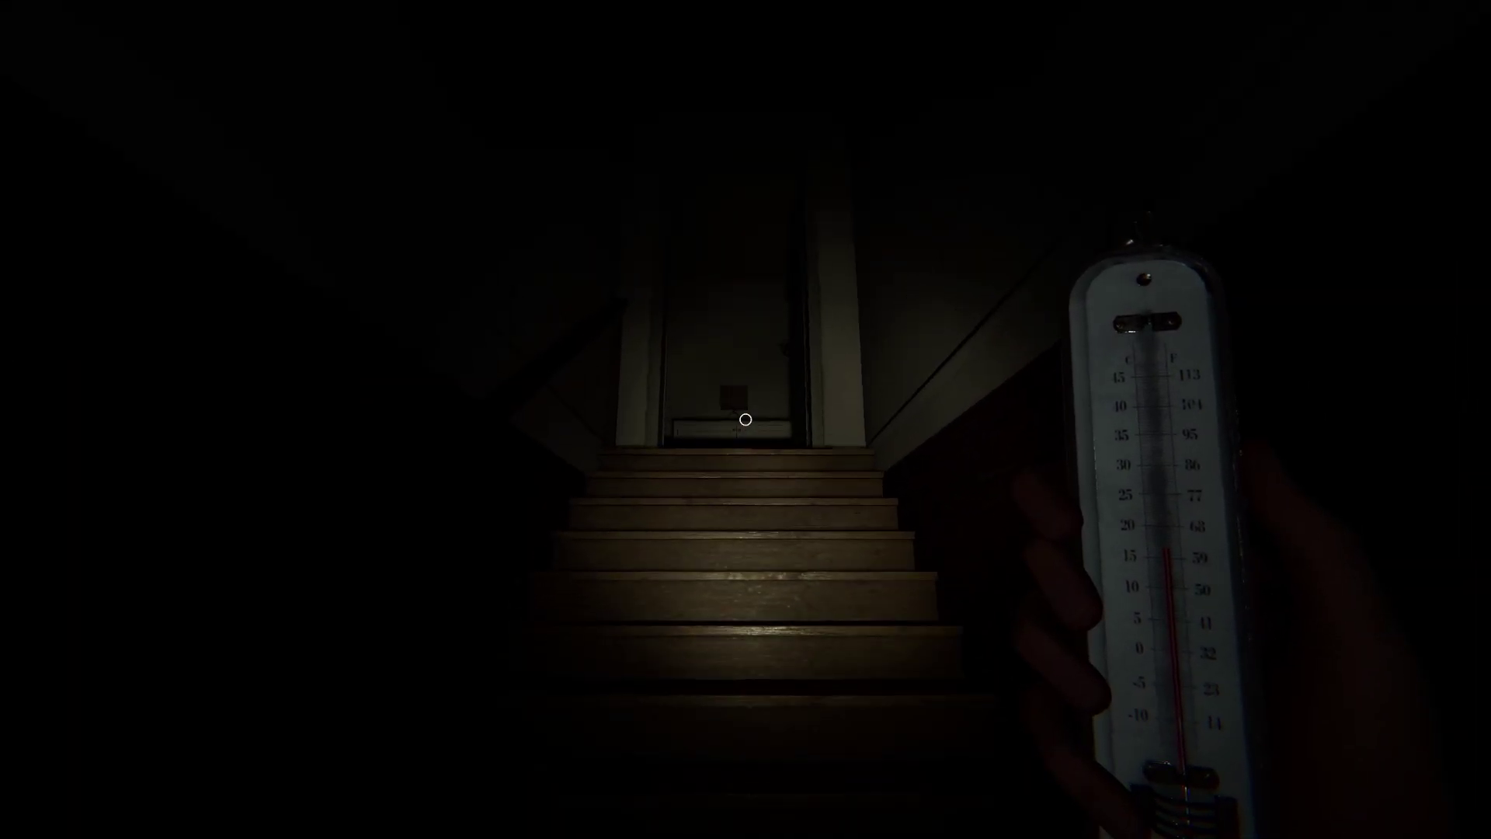
# Climb to the upper floor and inspect the storage room's metal shelf of boxes.
pyautogui.press('w')
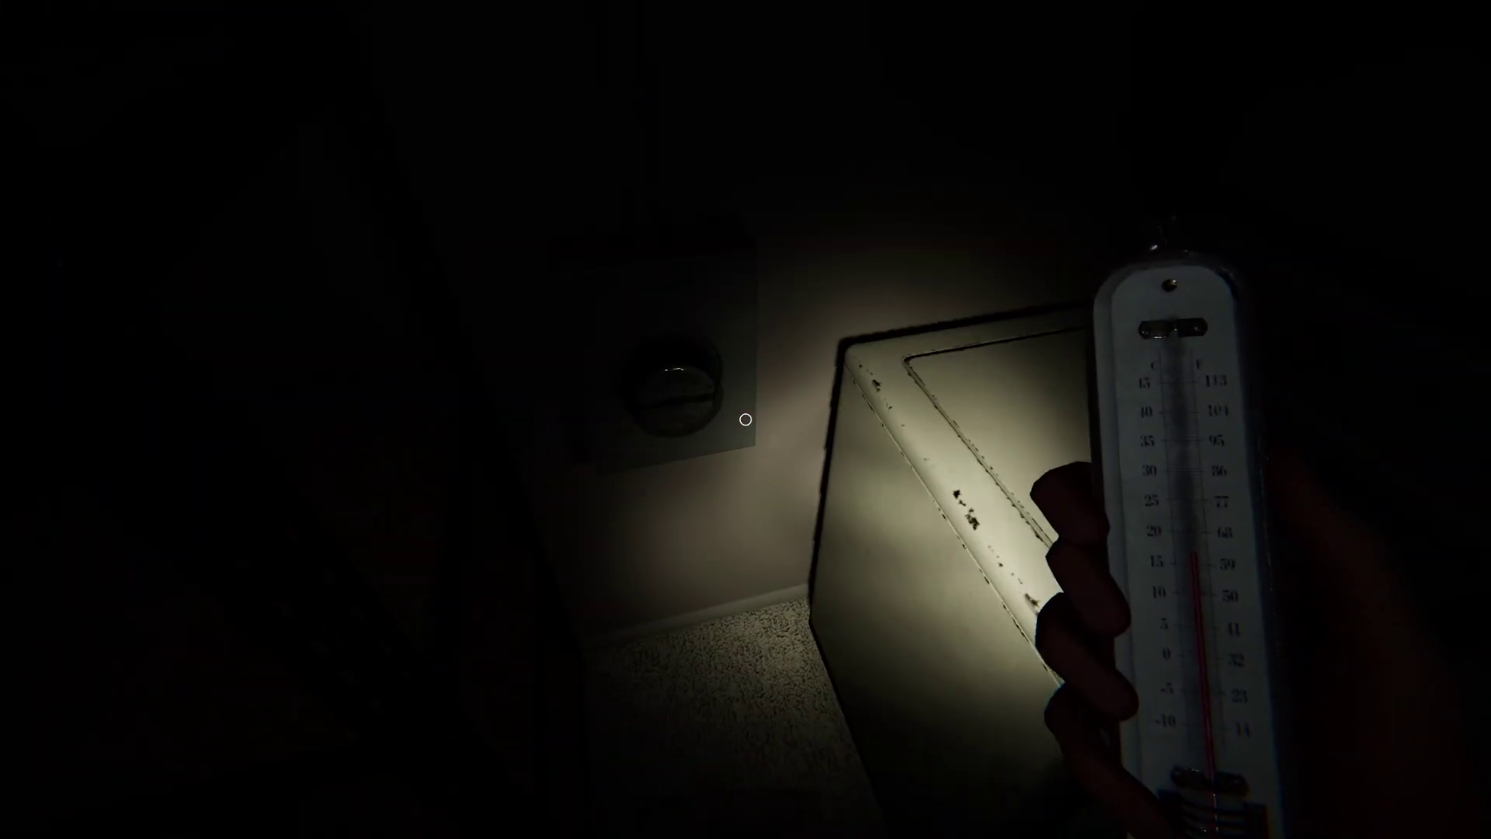
pyautogui.press('w')
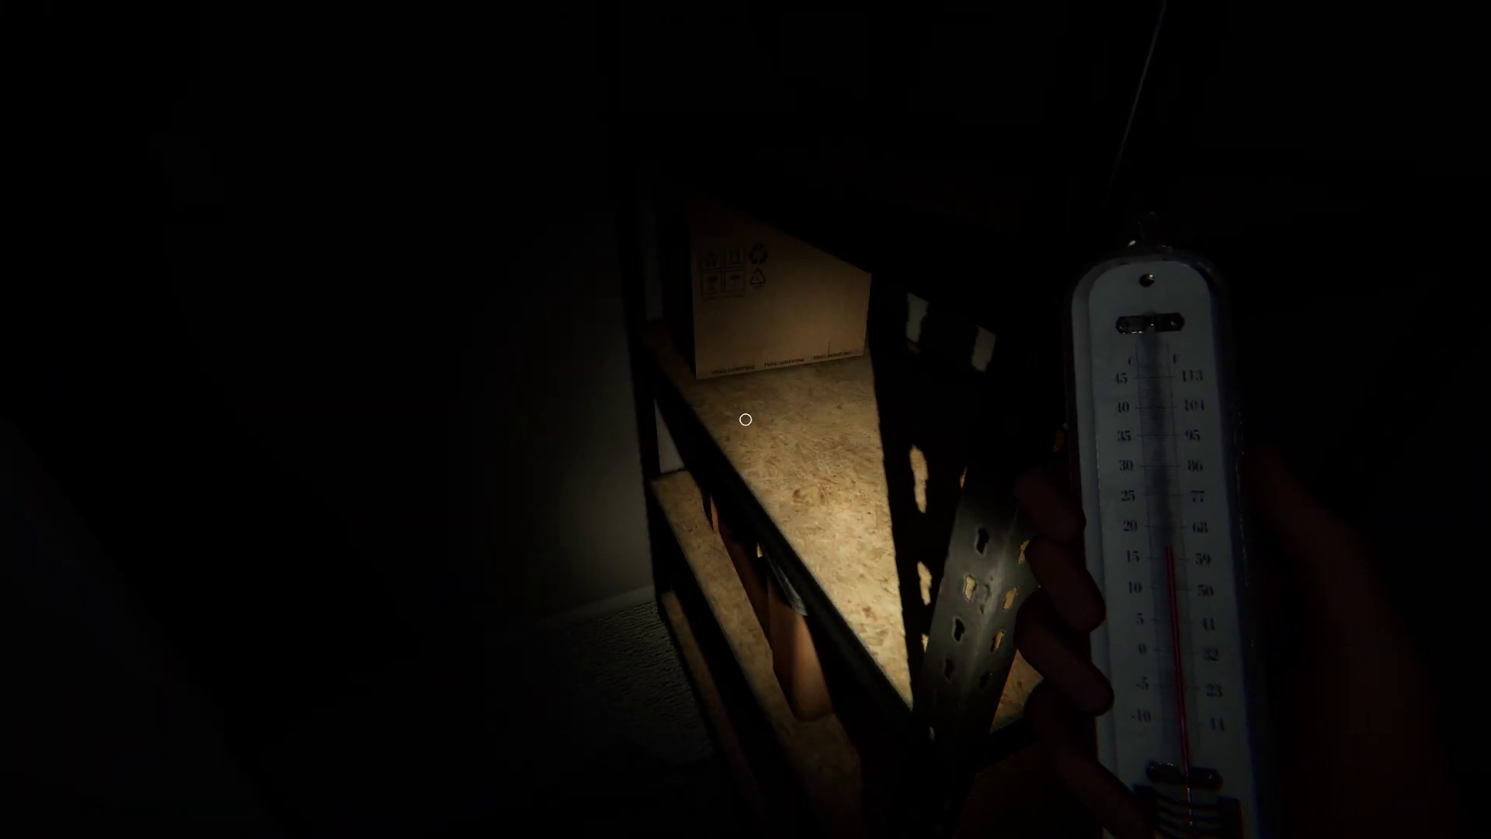
pyautogui.press('w')
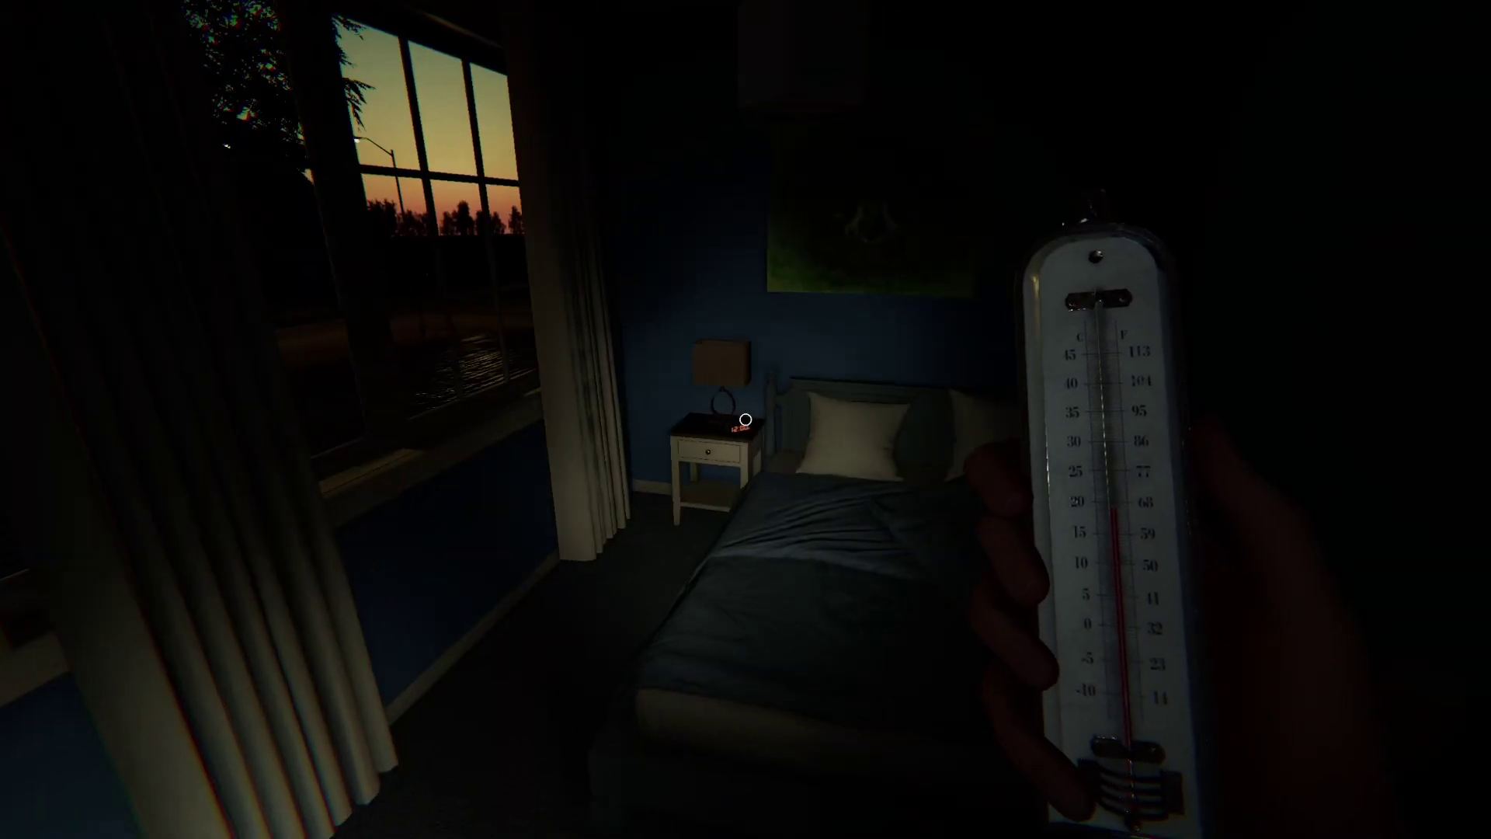
pyautogui.press('w')
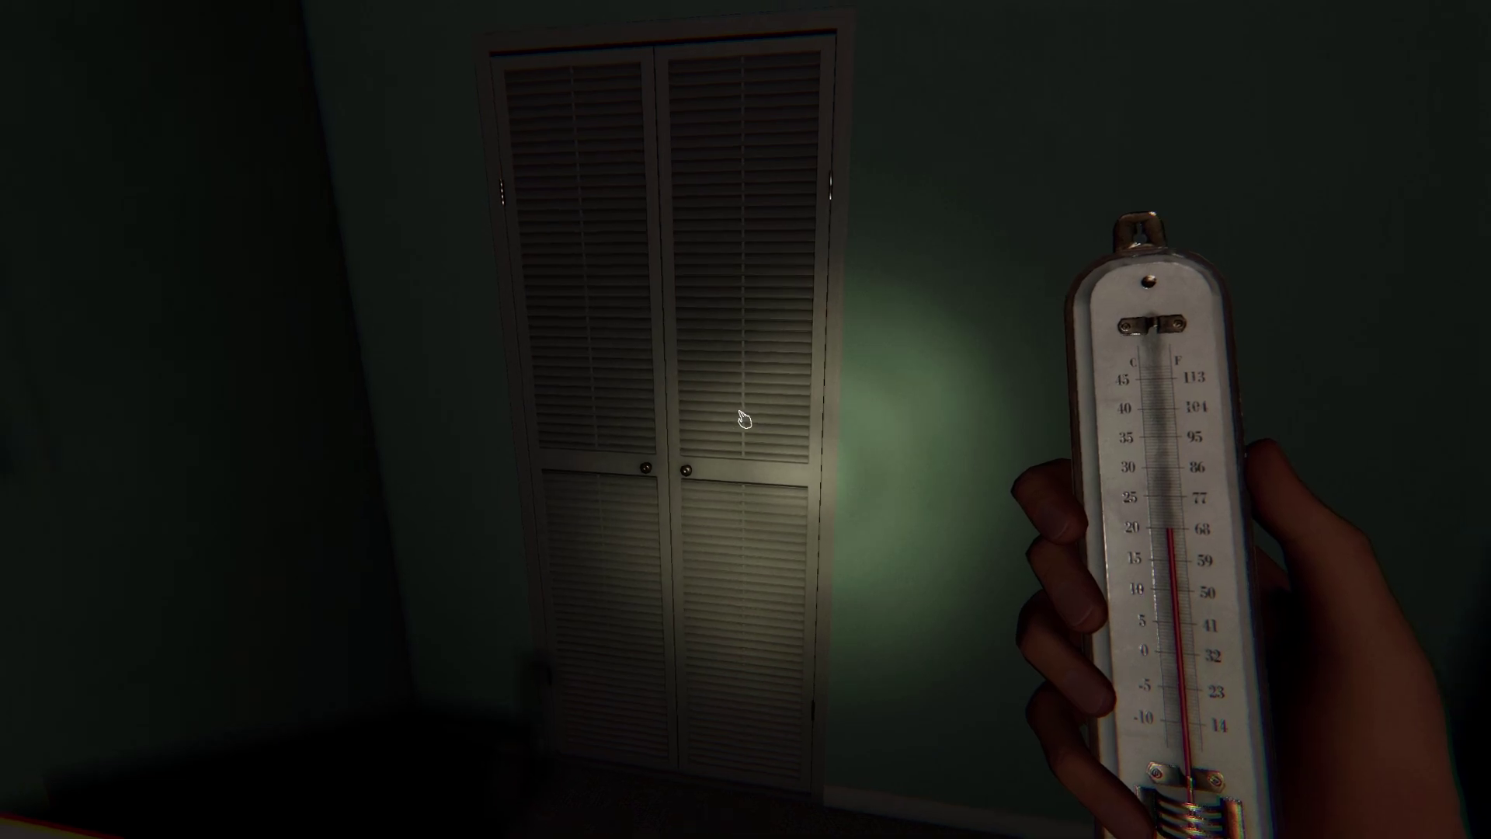
# Check the bedroom closet, then search the upstairs bathroom and its louvered closet.
pyautogui.click(744, 420)
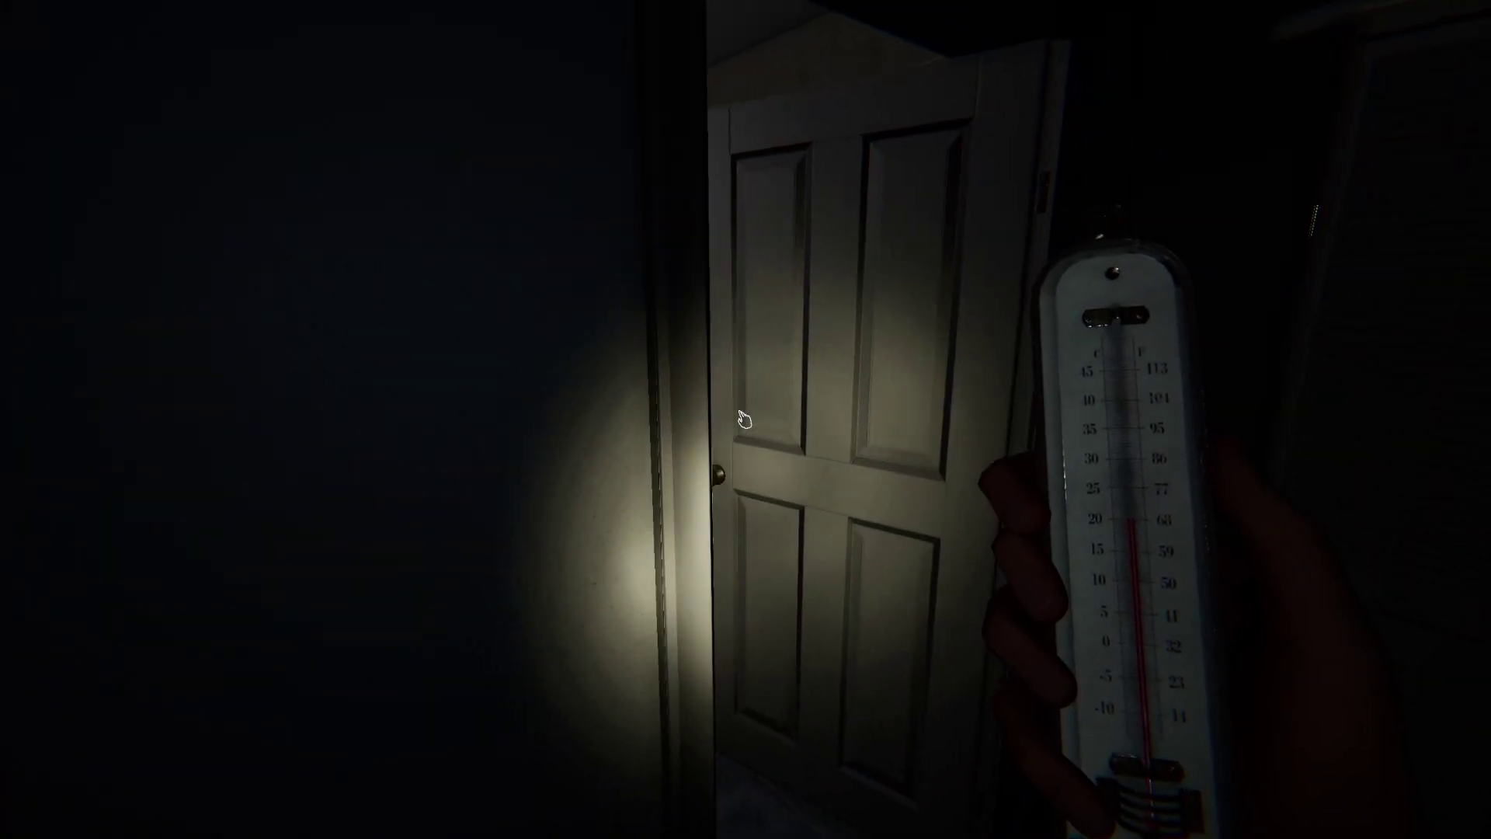
pyautogui.click(745, 420)
pyautogui.press('w')
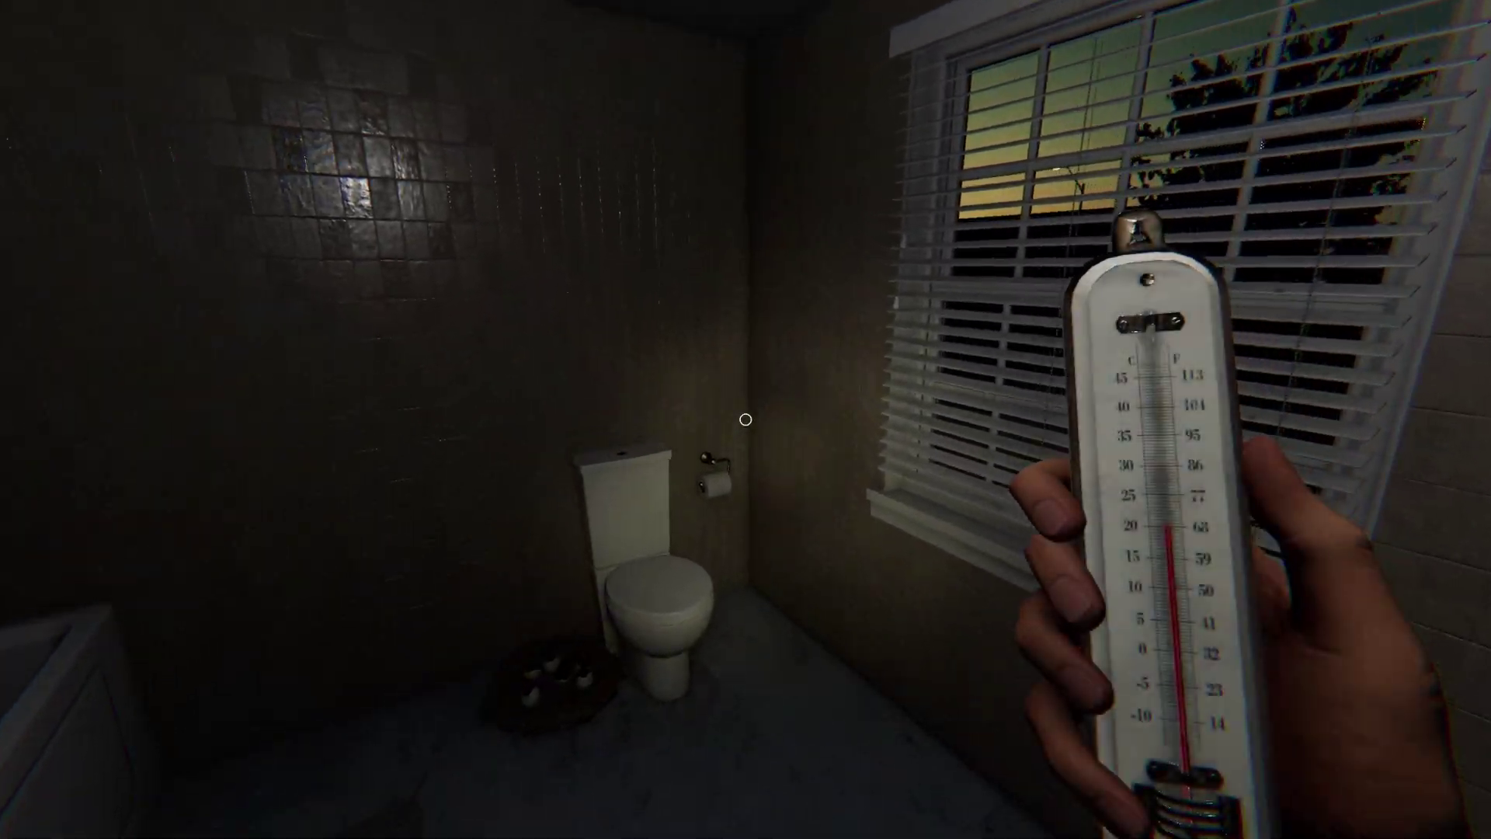
pyautogui.press('w')
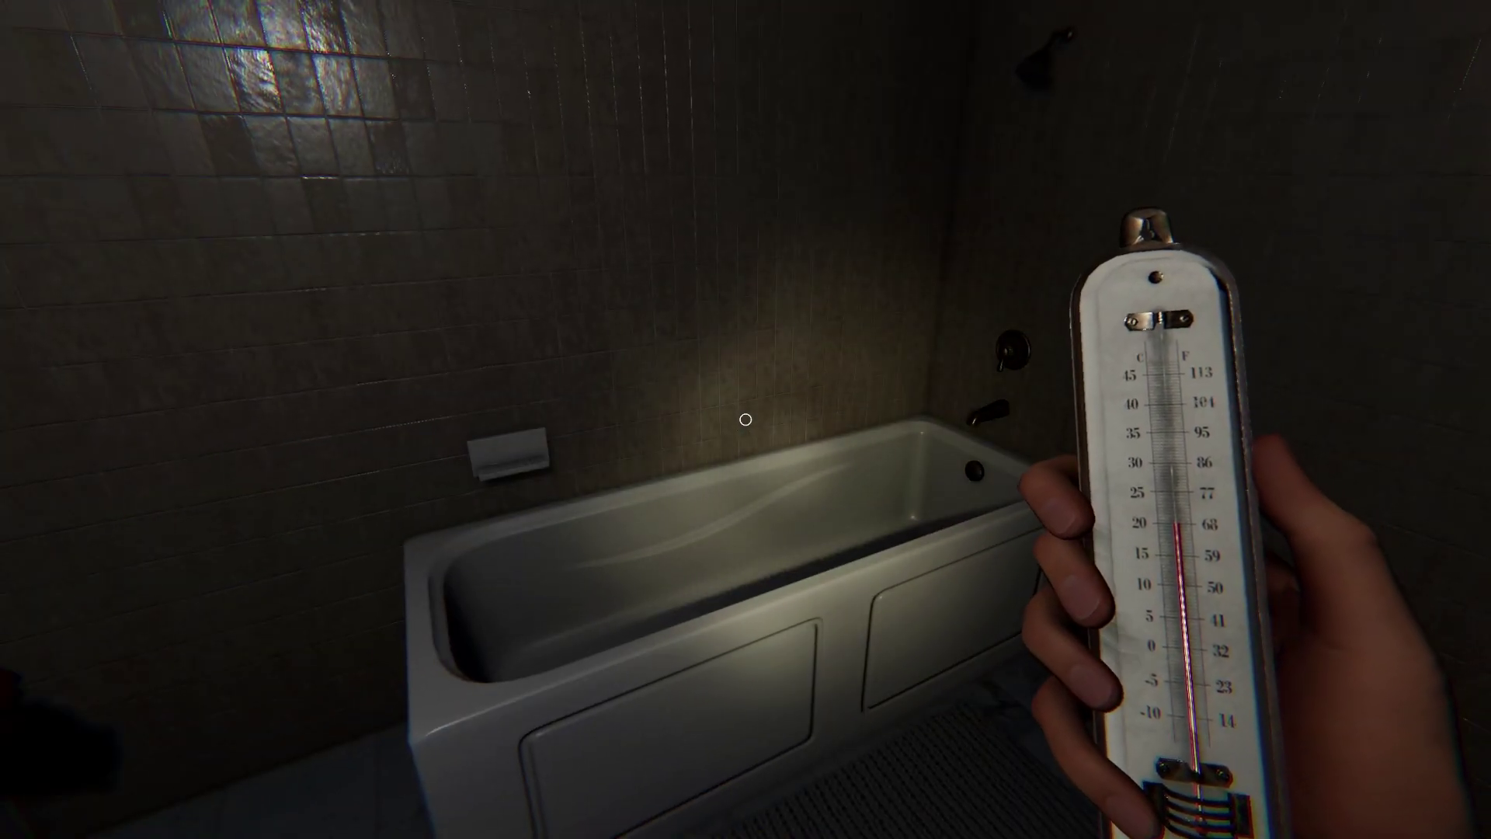
pyautogui.press('w')
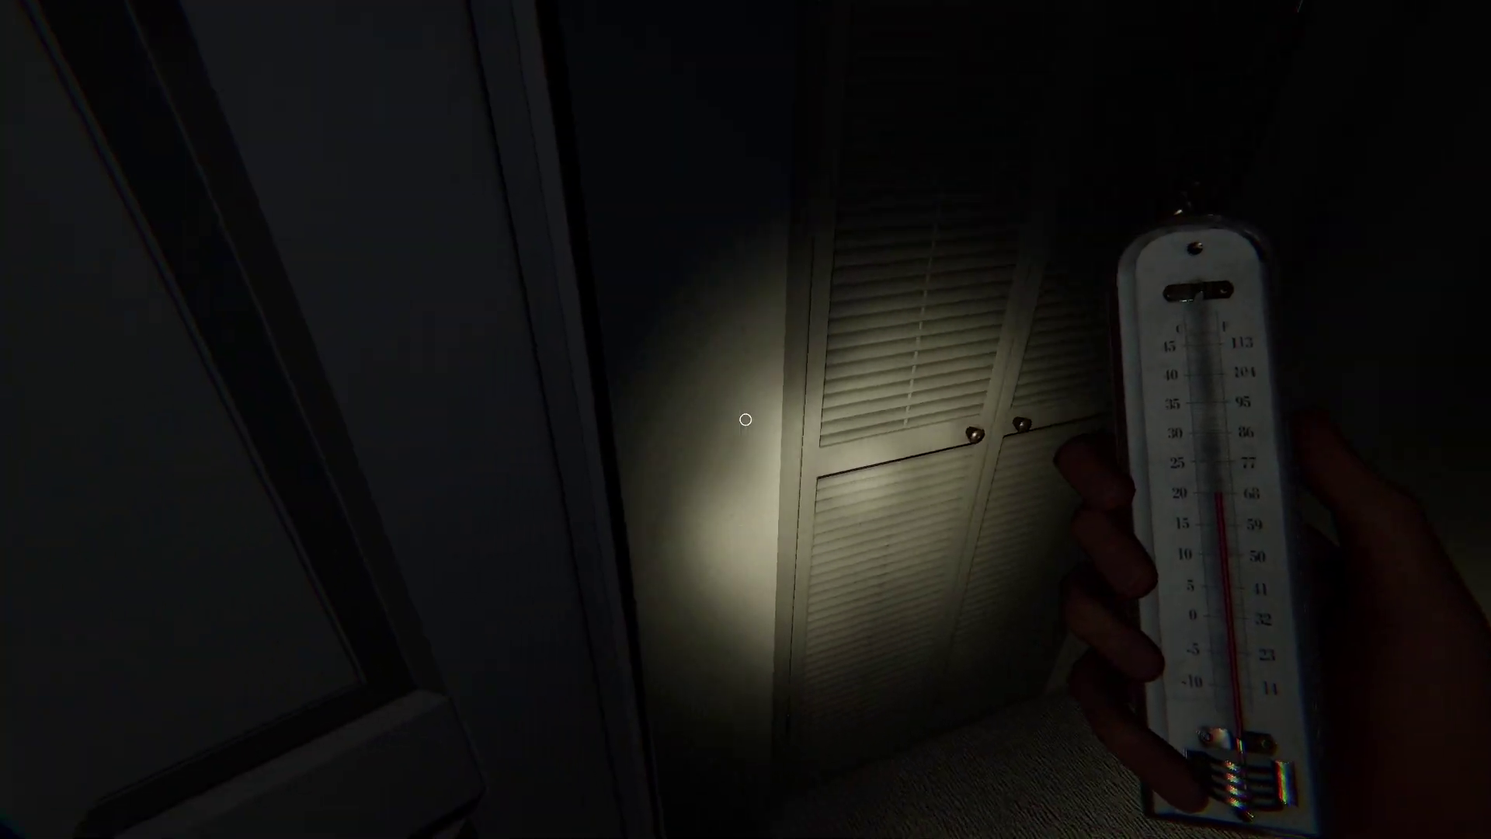
pyautogui.click(746, 420)
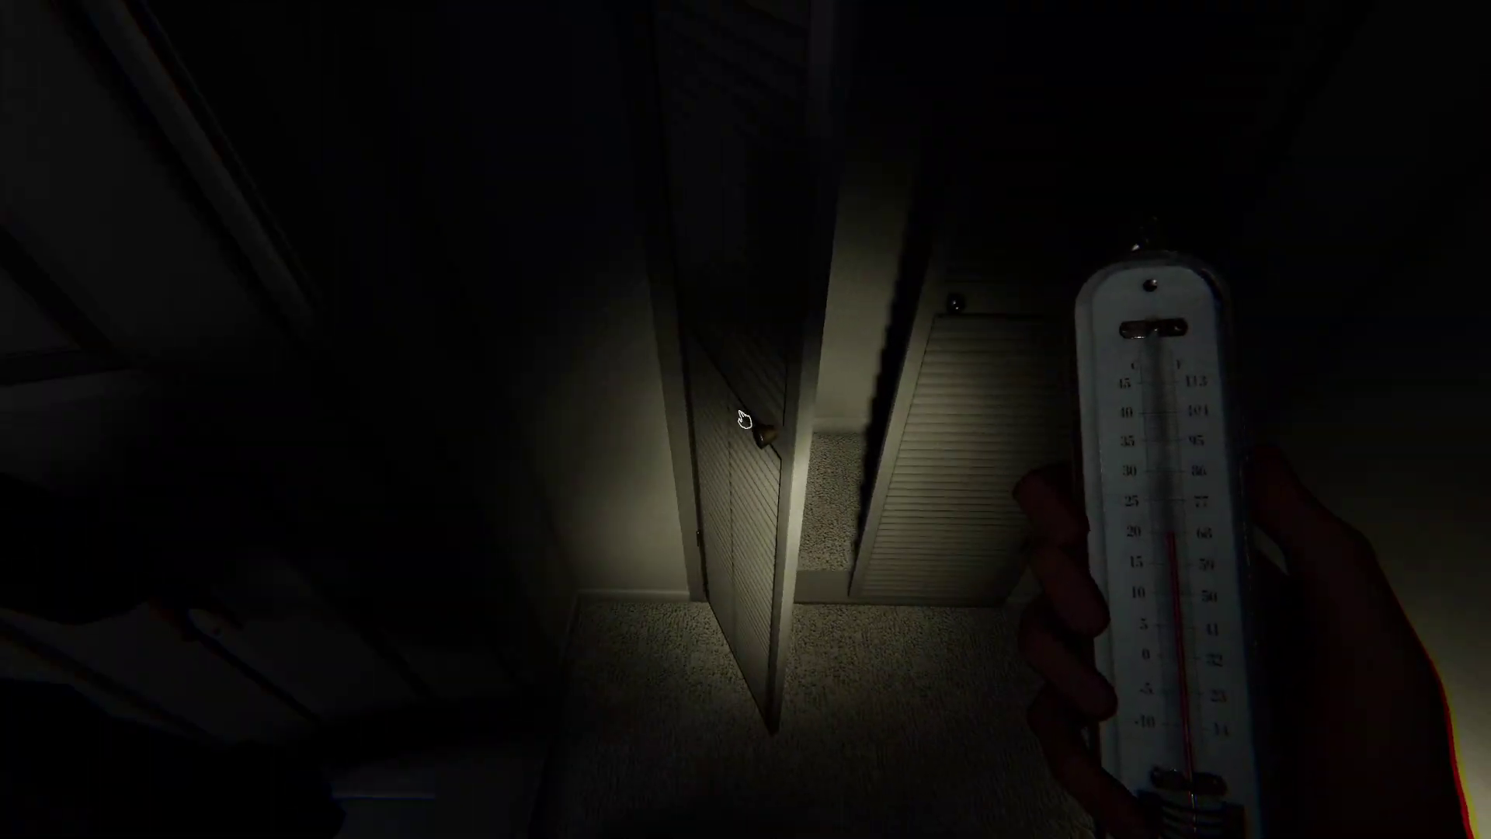
# Walk the hallway, check the sunset-window bedroom, and return to the dark hallway.
pyautogui.press('w')
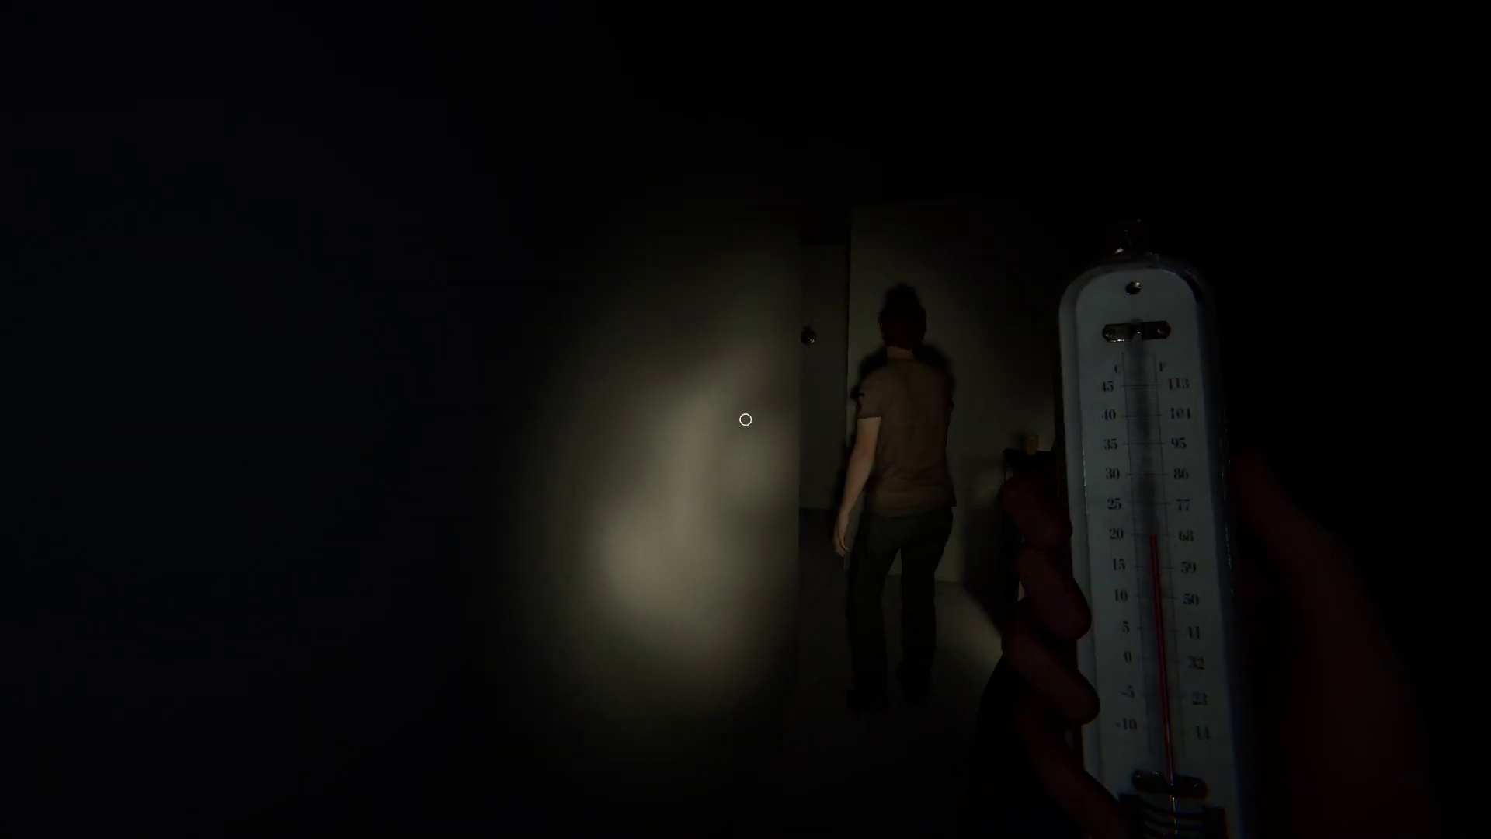
pyautogui.press('w')
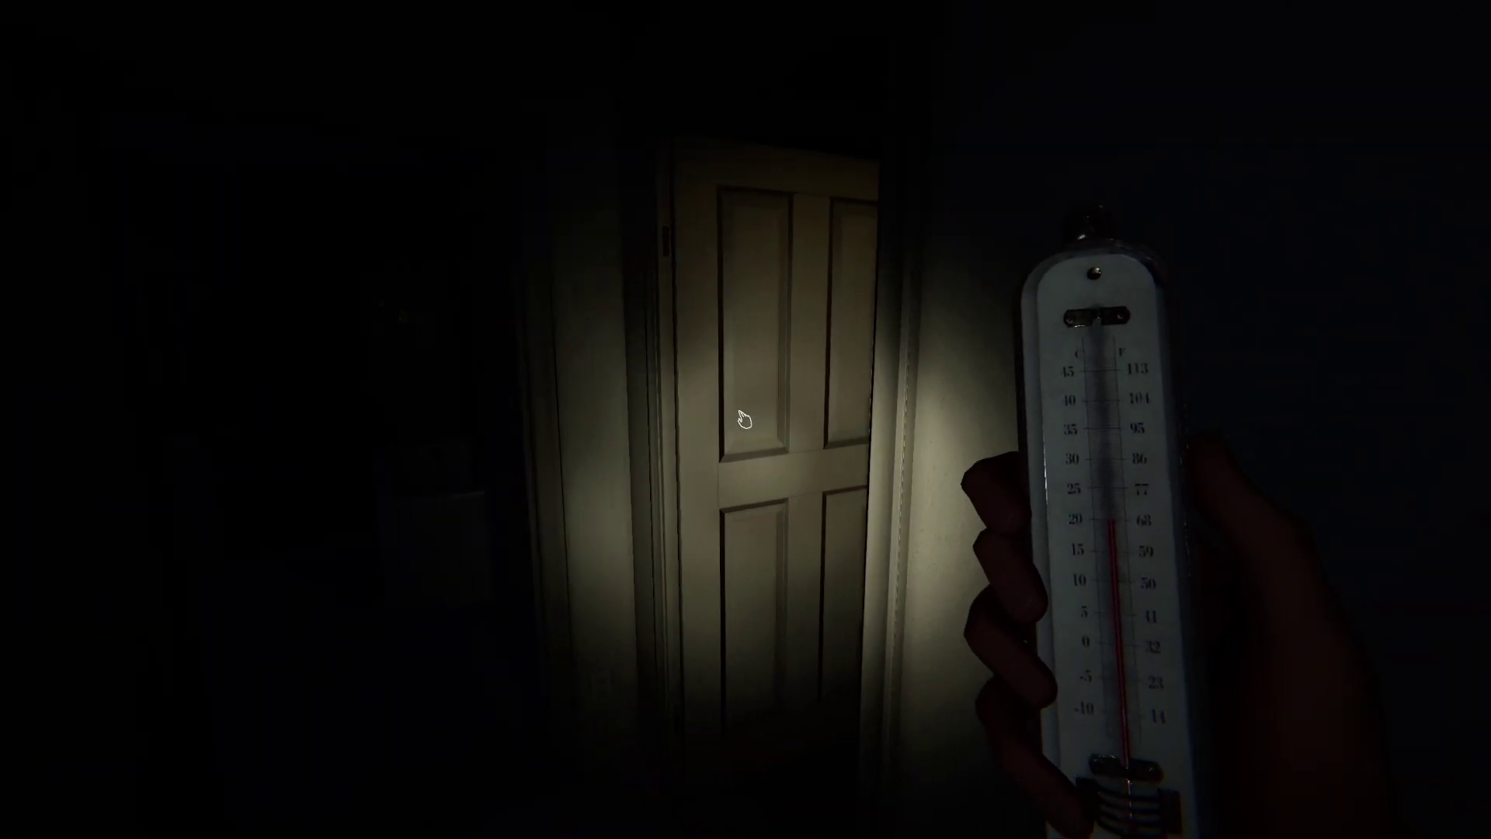
pyautogui.press('w')
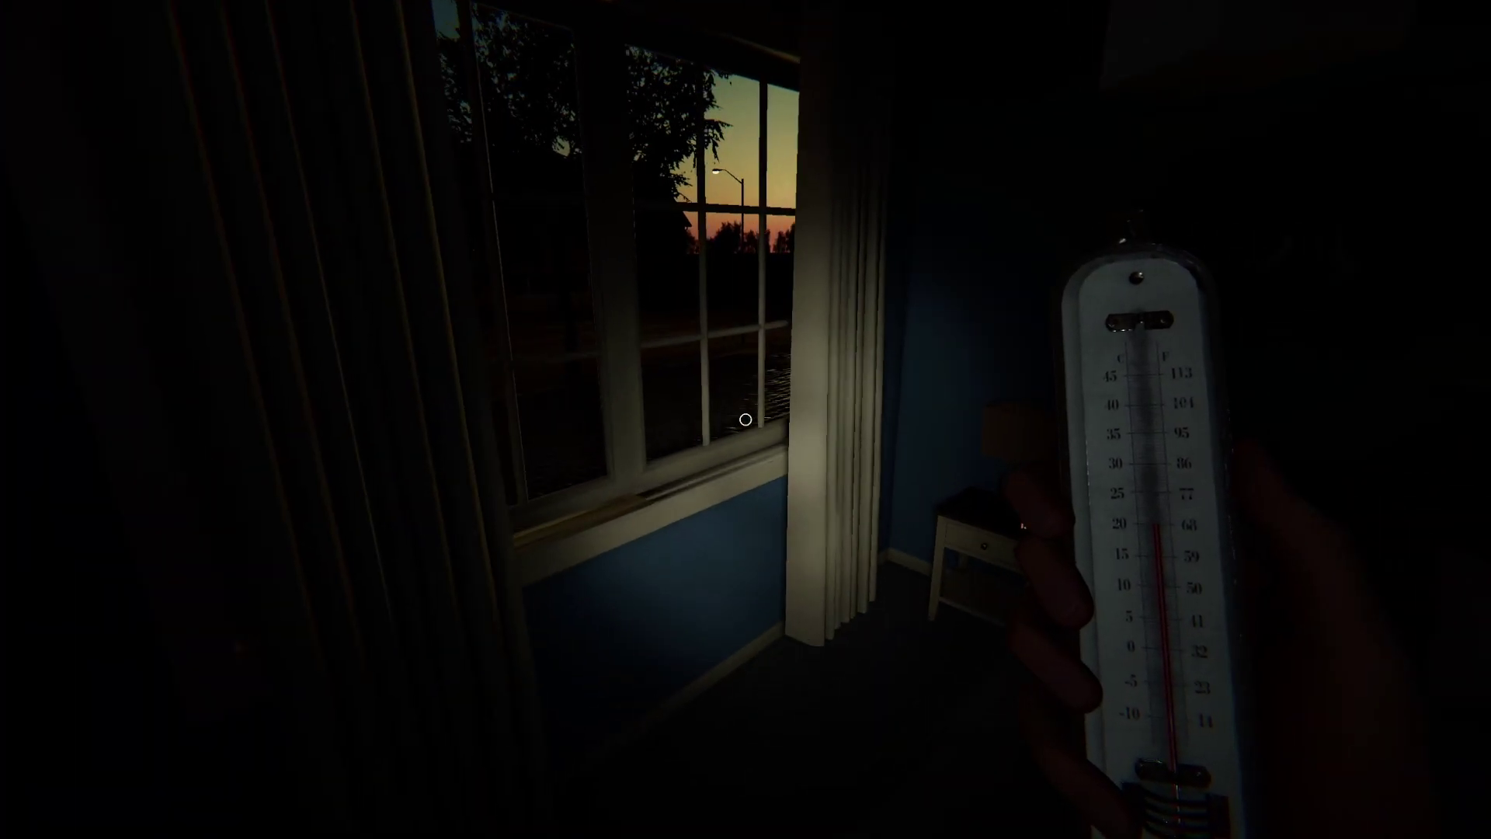
pyautogui.press('w')
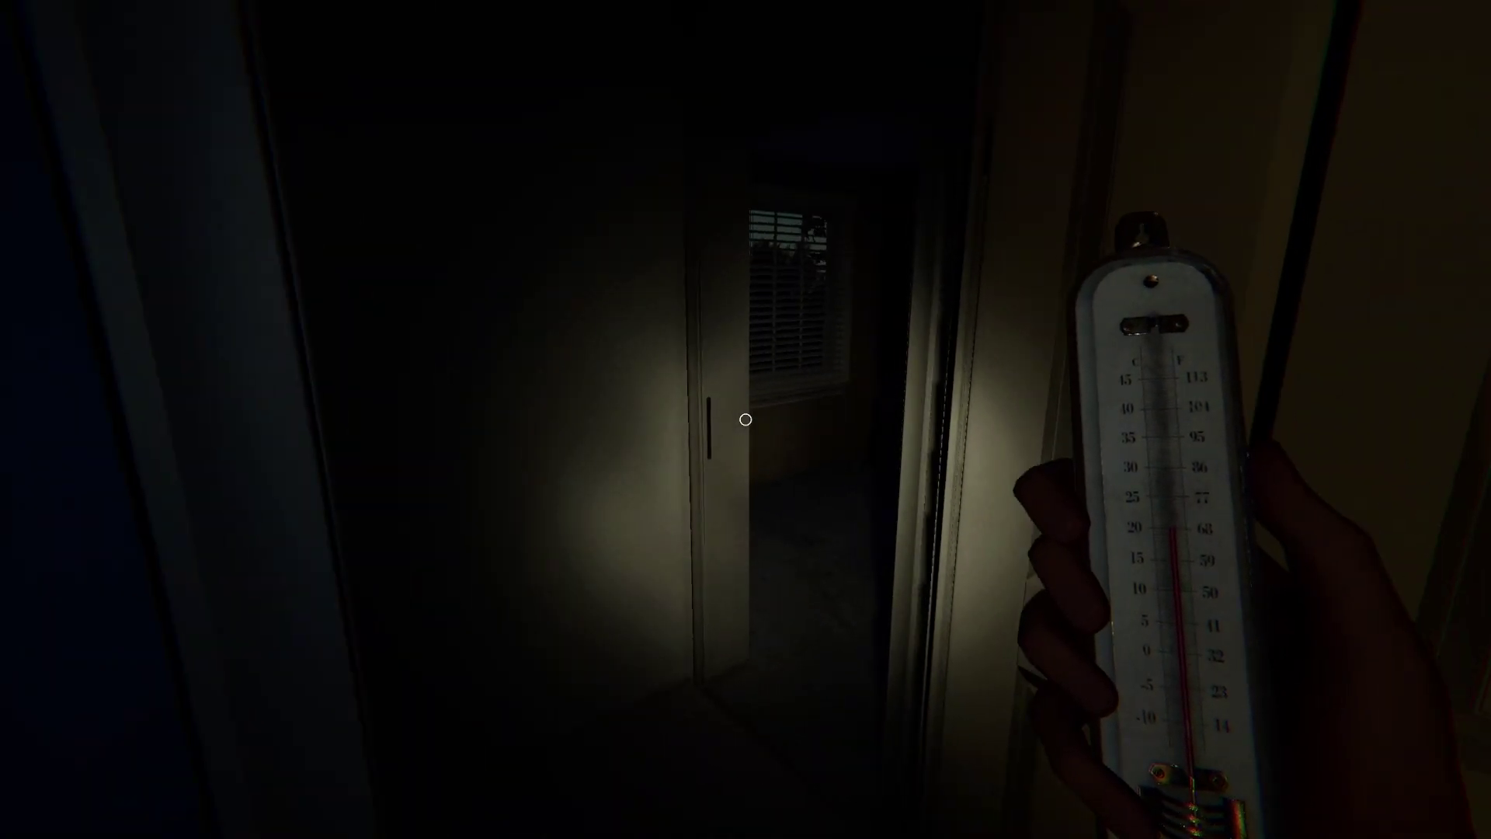
pyautogui.press('w')
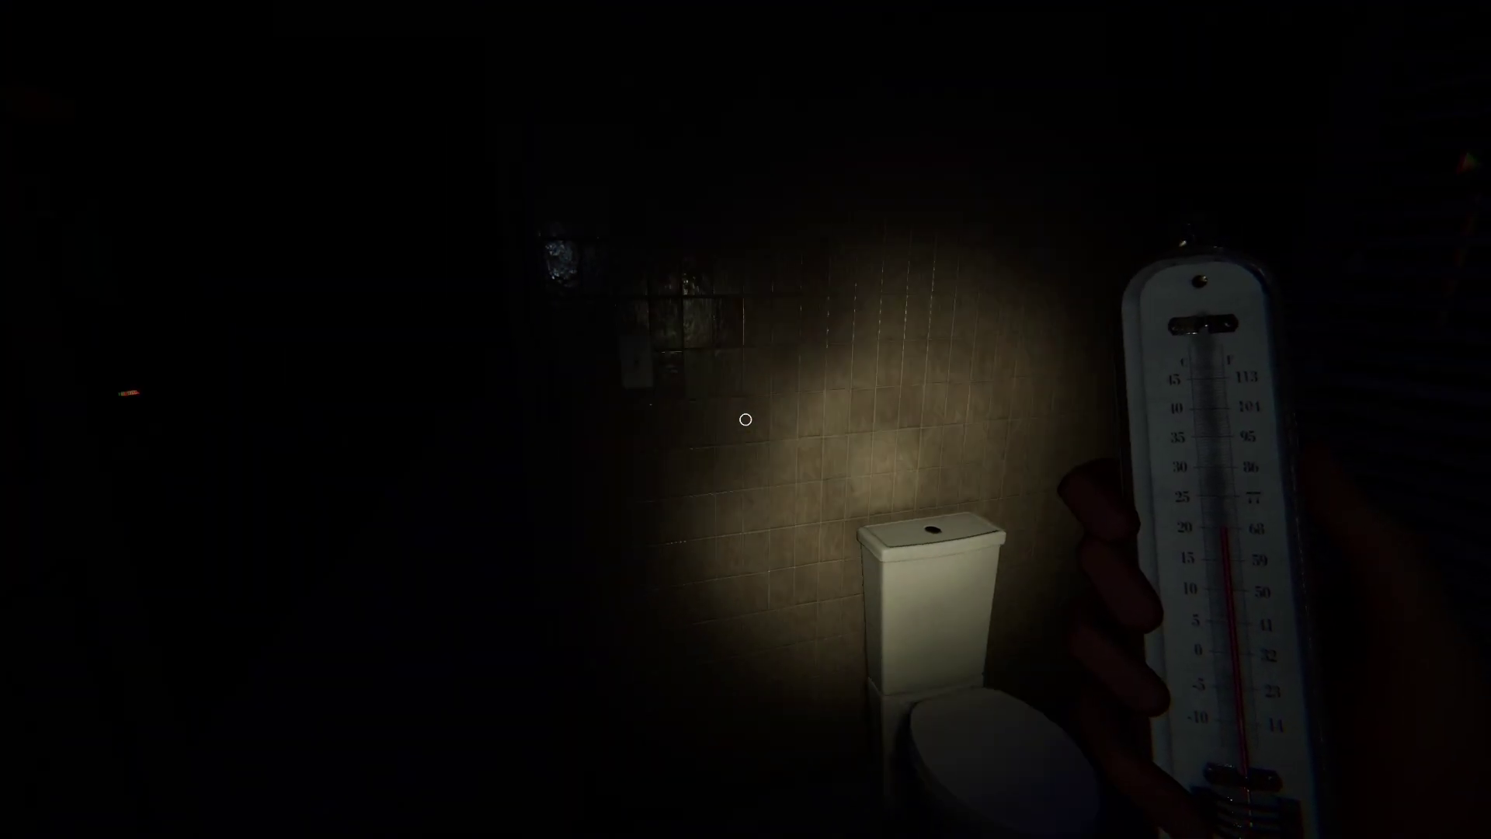
pyautogui.press('w')
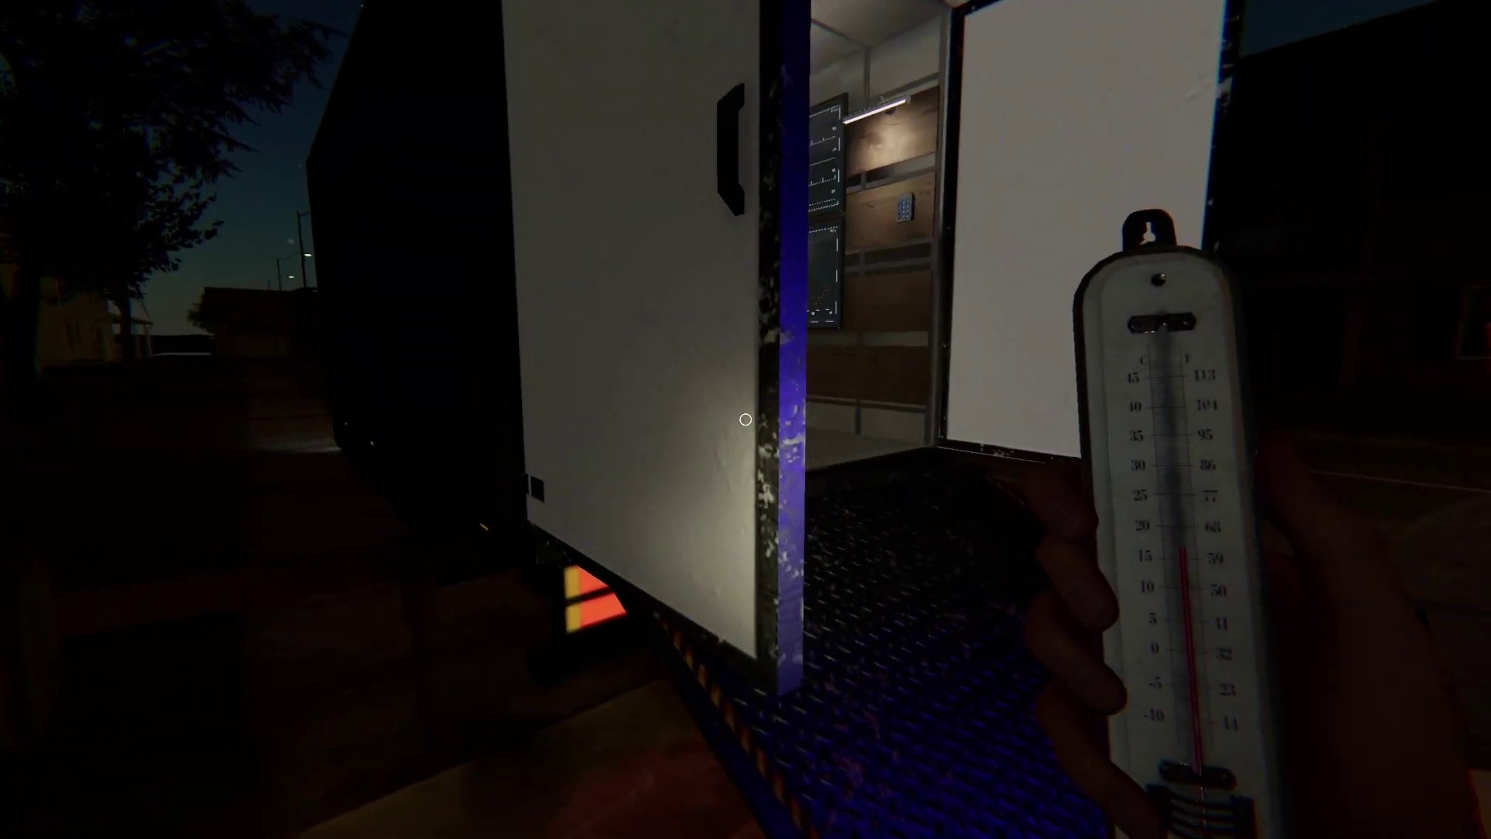
# Walk through the open rear doors into the van toward the monitors.
pyautogui.press('w')
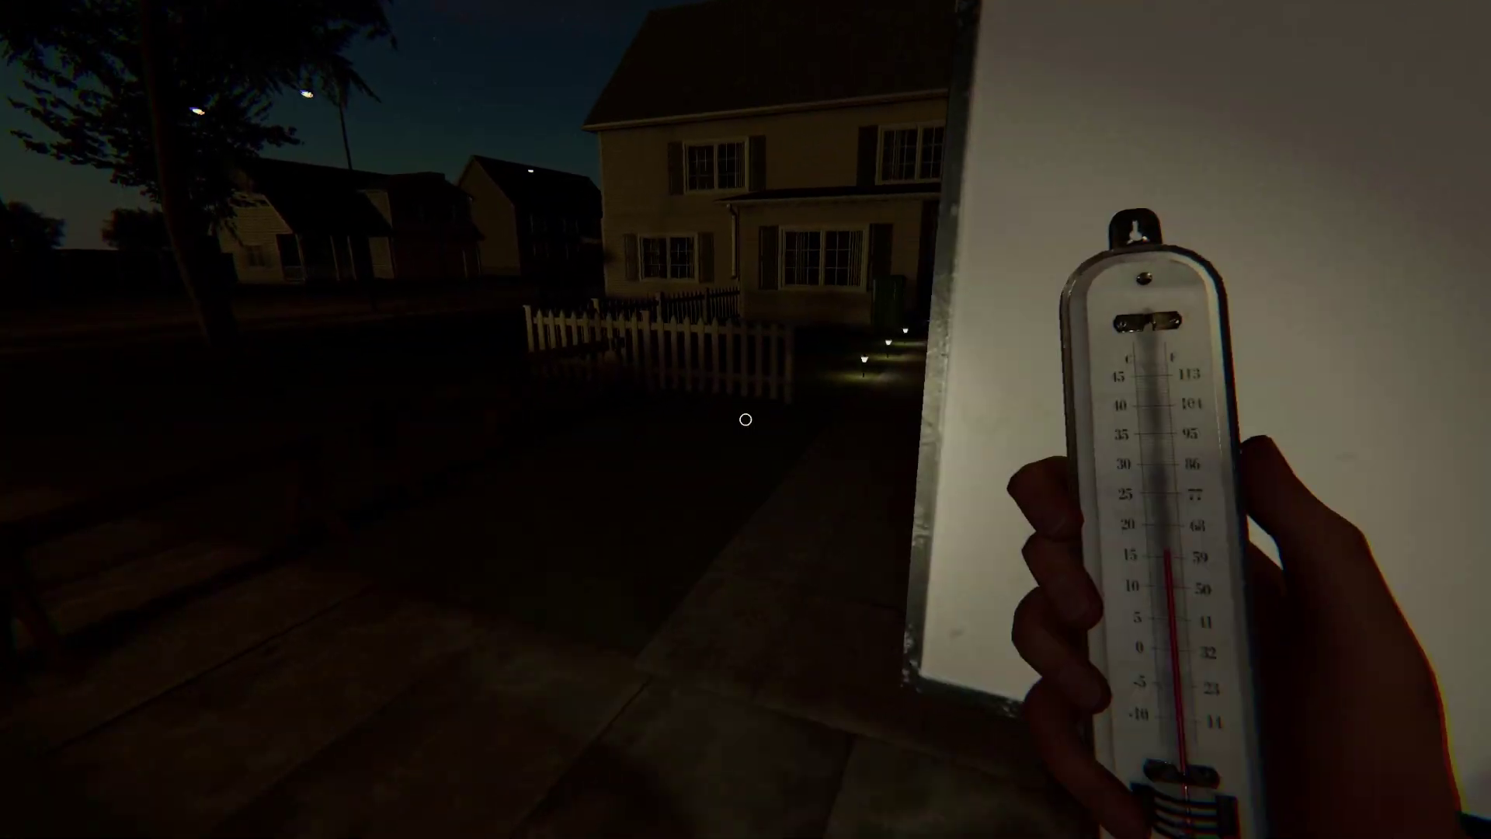
pyautogui.scroll(-1, 747, 419)
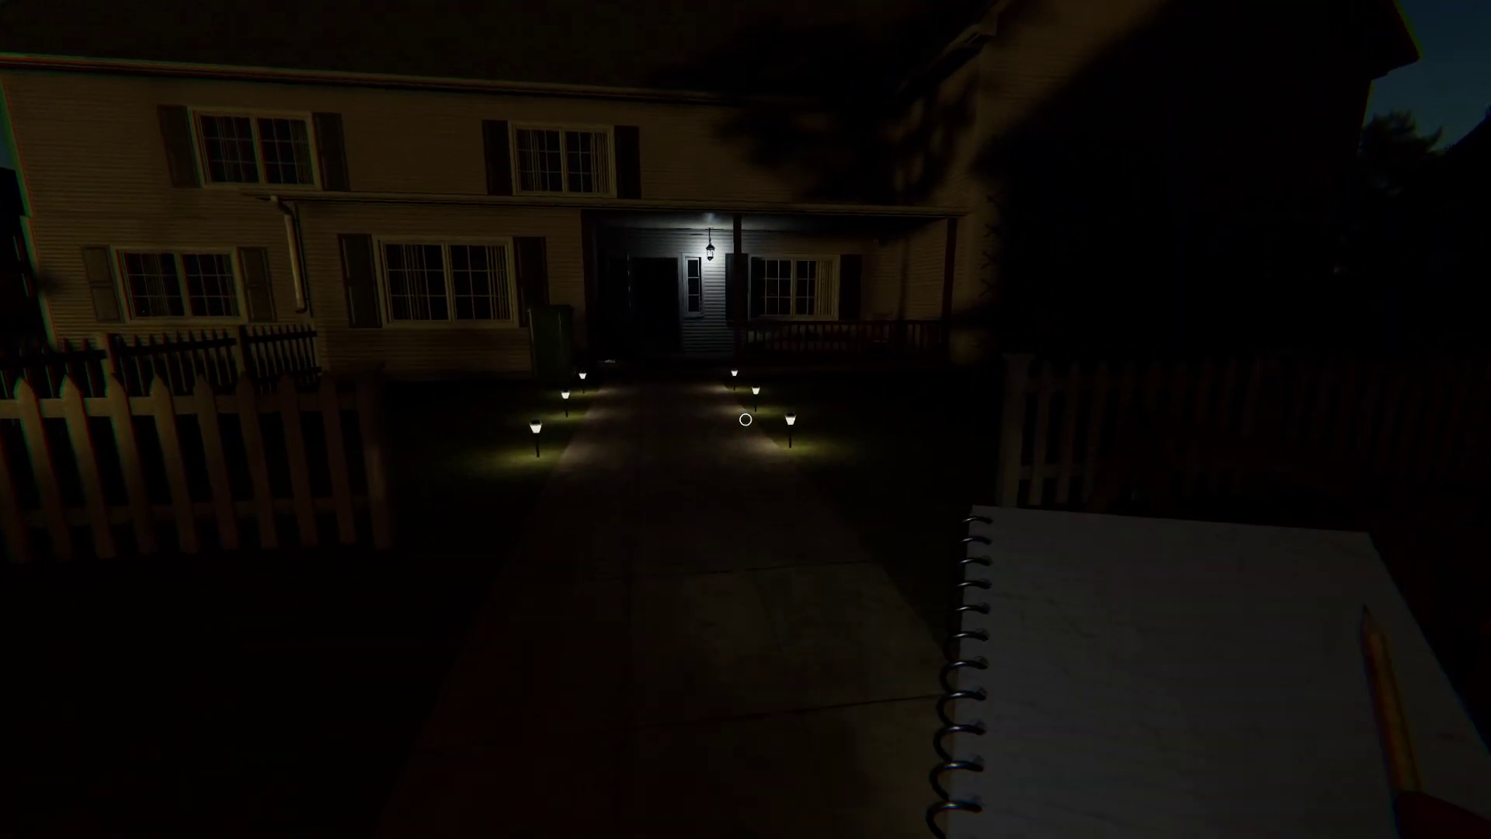
pyautogui.scroll(-1, 746, 420)
pyautogui.scroll(1, 746, 420)
pyautogui.scroll(1, 745, 419)
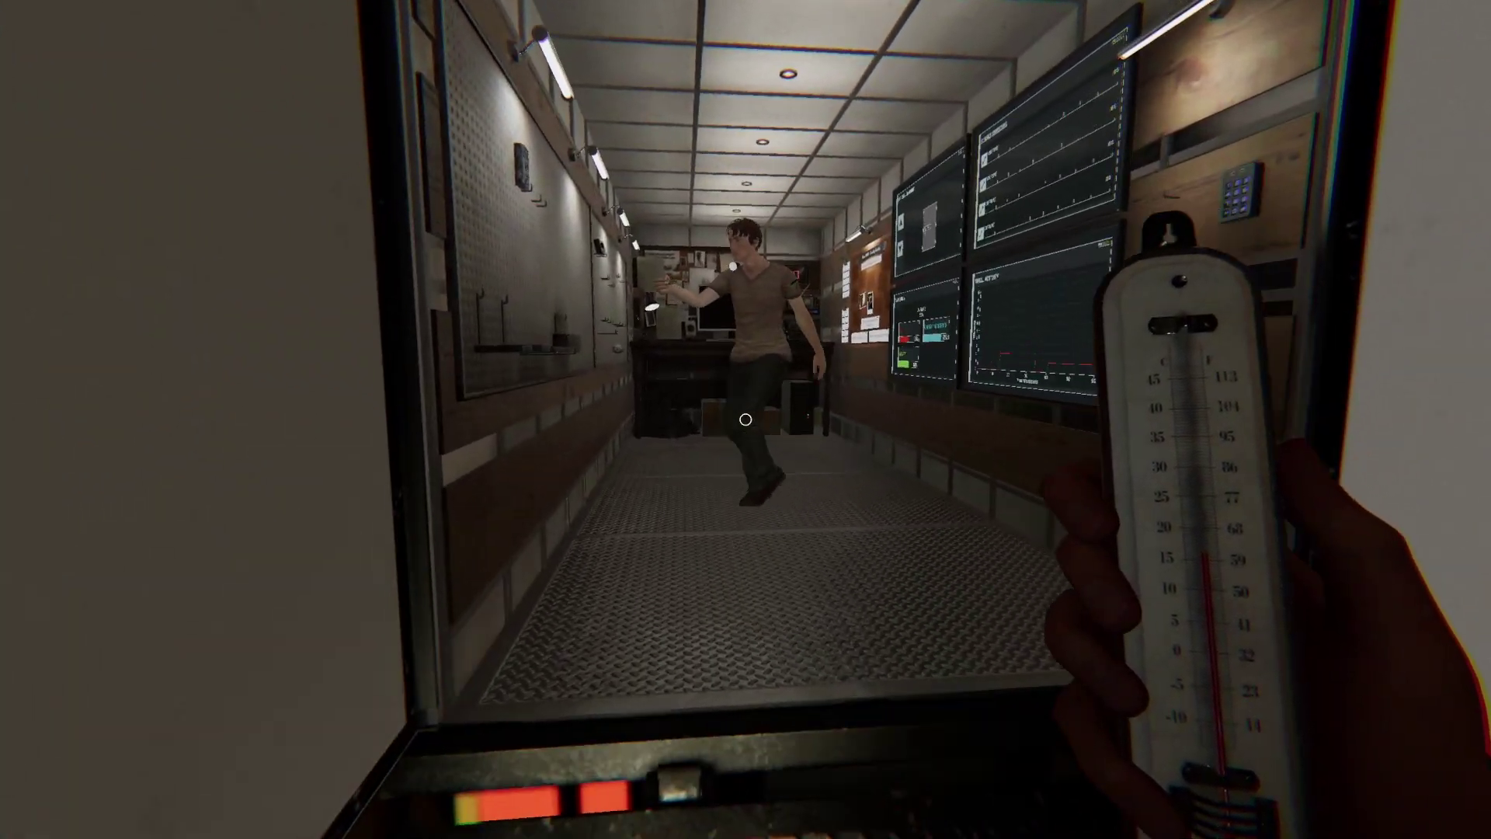
pyautogui.scroll(1, 746, 420)
pyautogui.scroll(1, 745, 420)
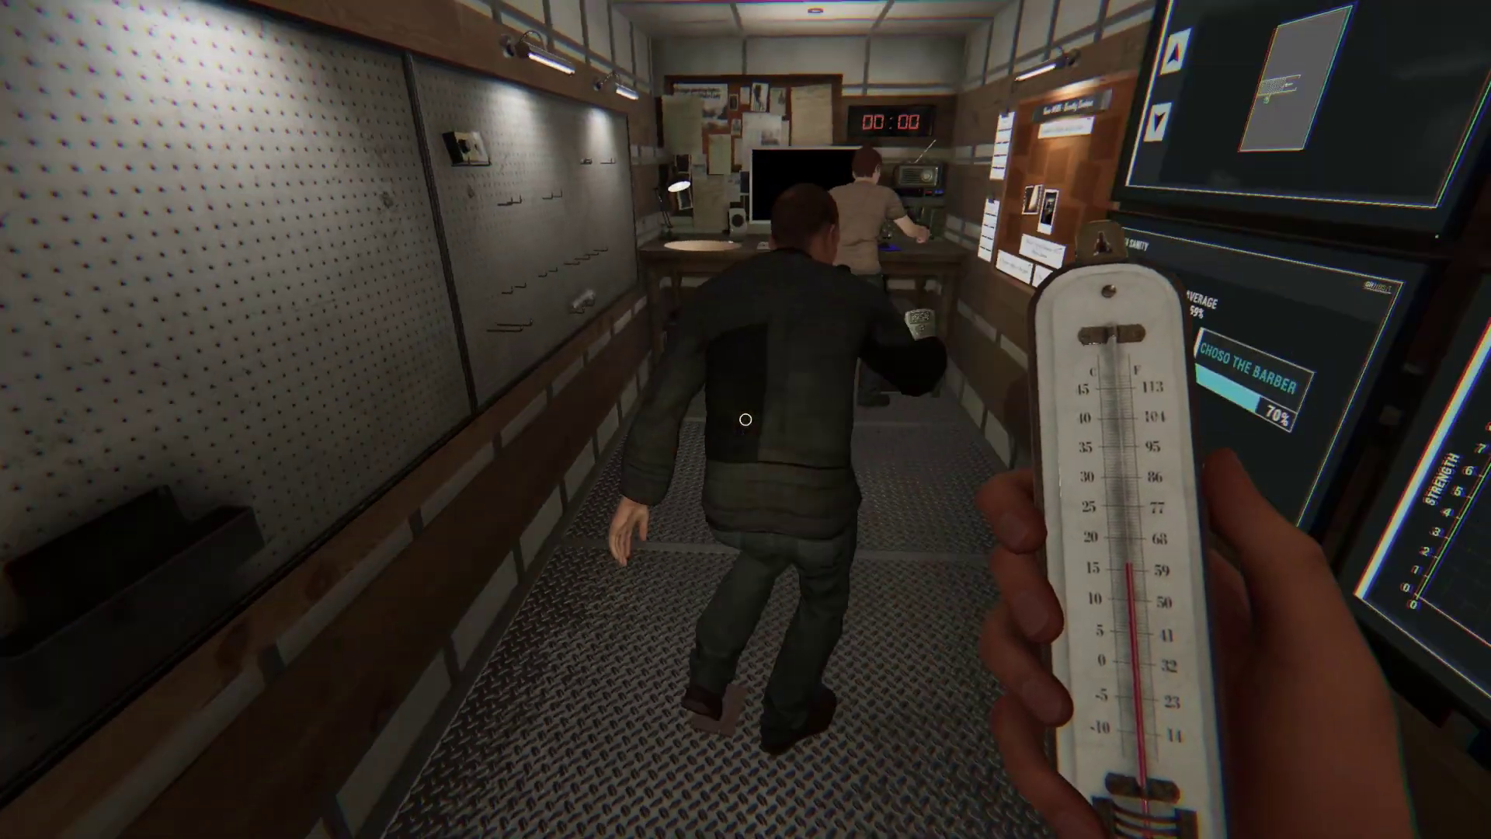
# Back out of the van to face the house with the thermometer ready.
pyautogui.press('s')
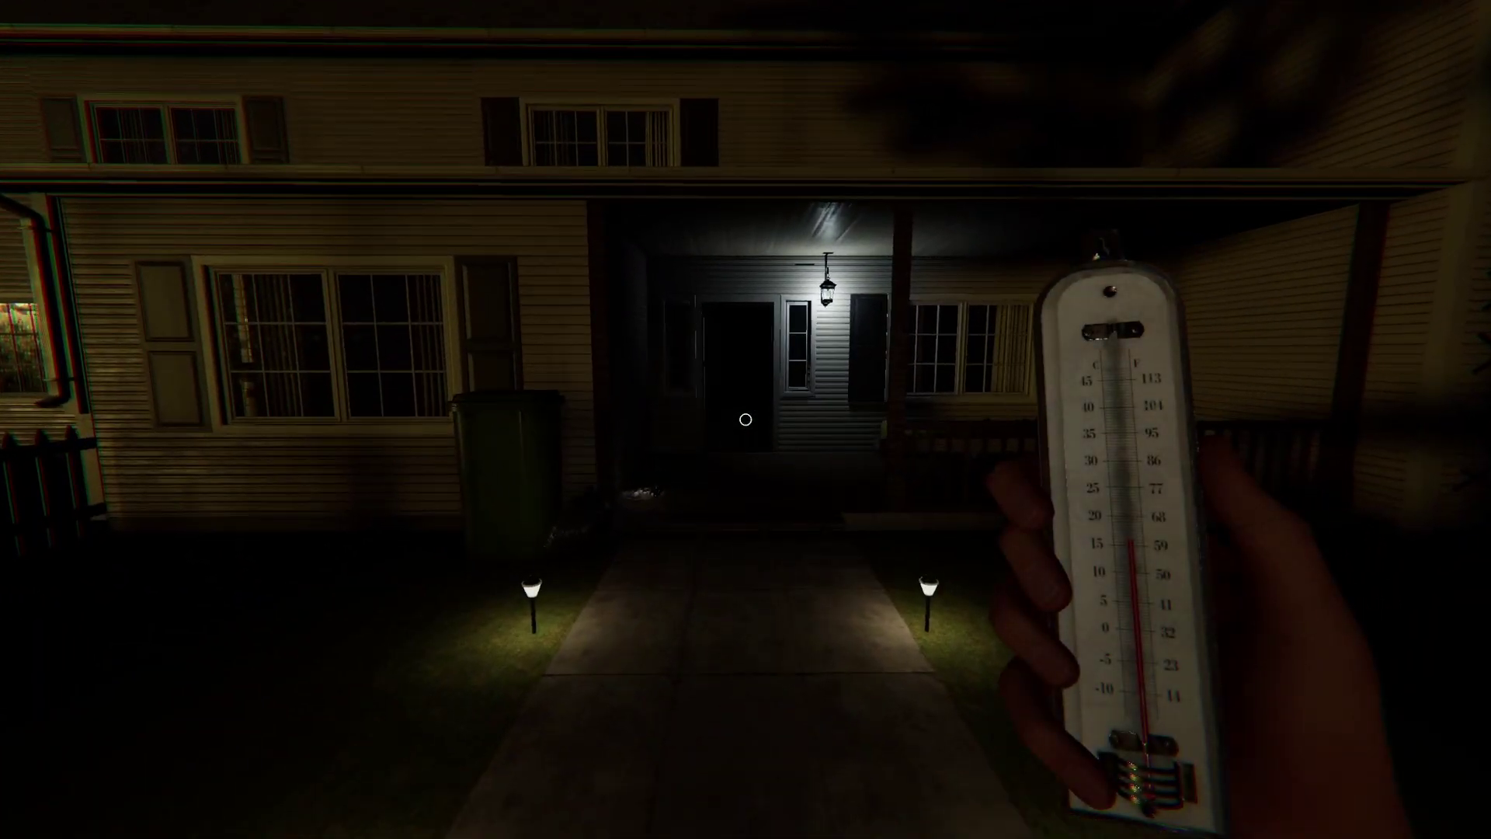
# With the flashlight out, enter the front door and pass the dining table to a doorway.
pyautogui.press('q')
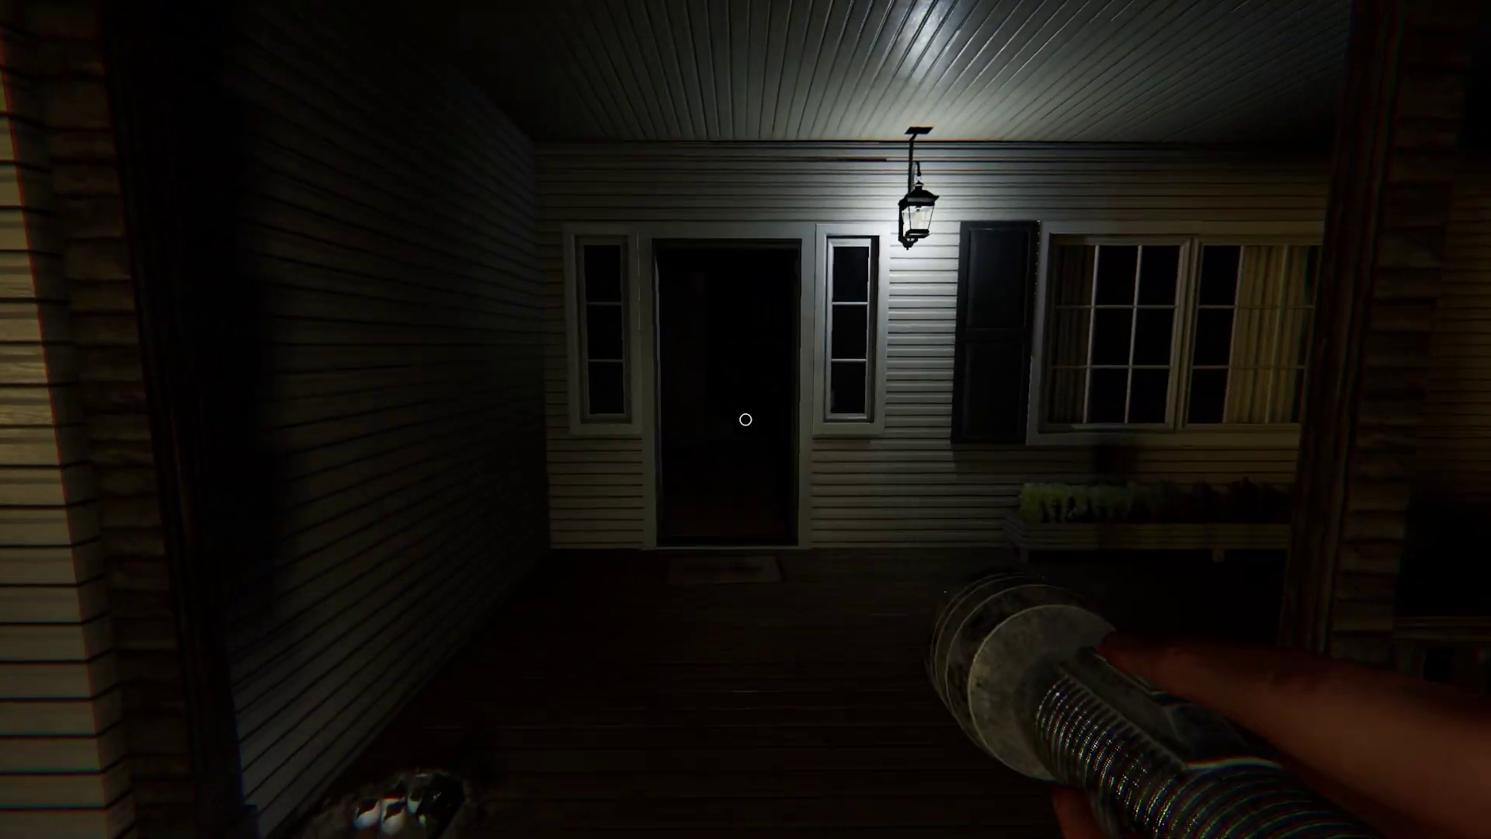
pyautogui.press('w')
pyautogui.press('w')
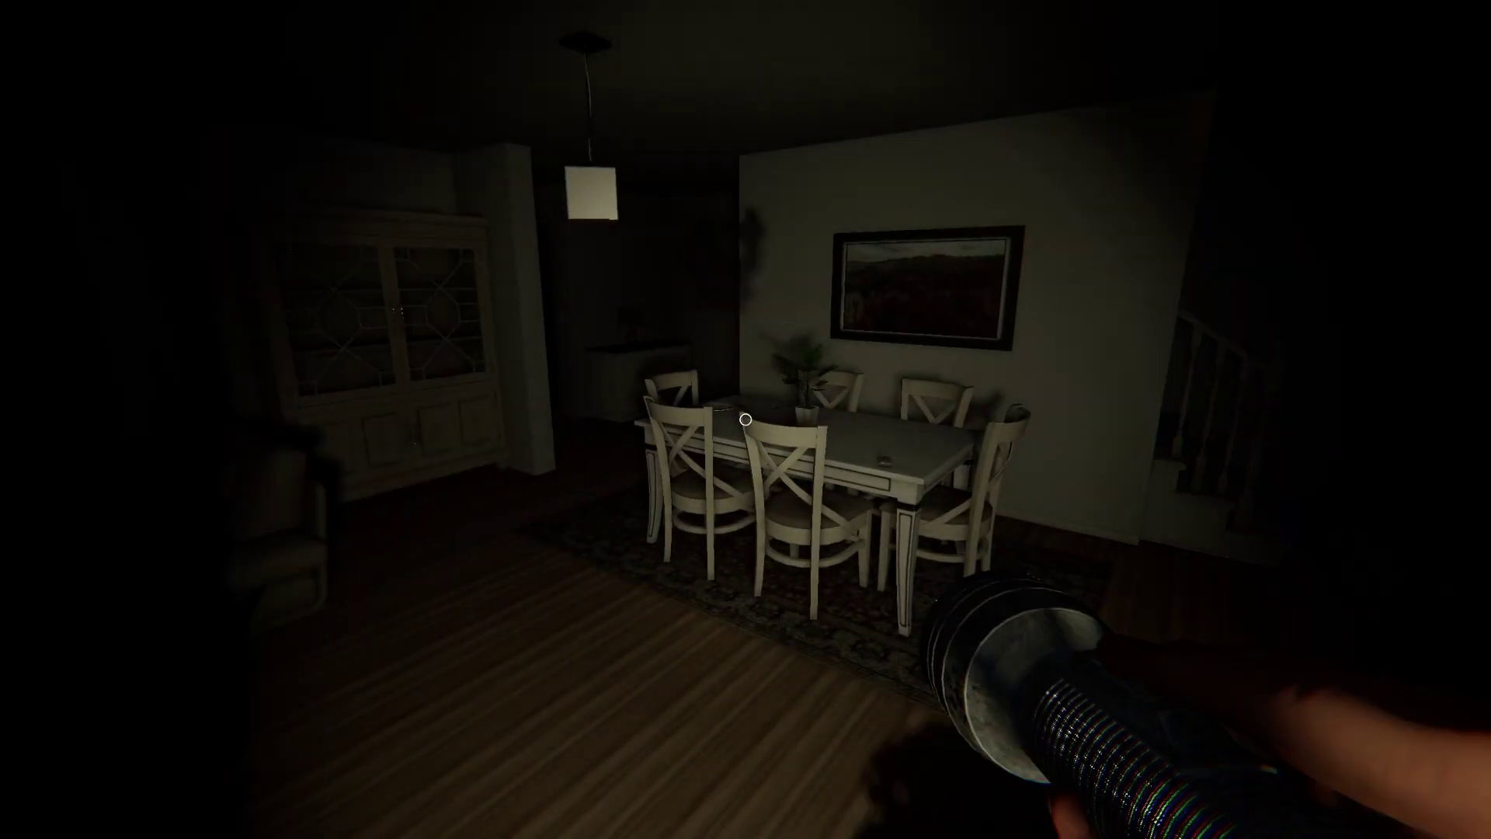
pyautogui.press('w')
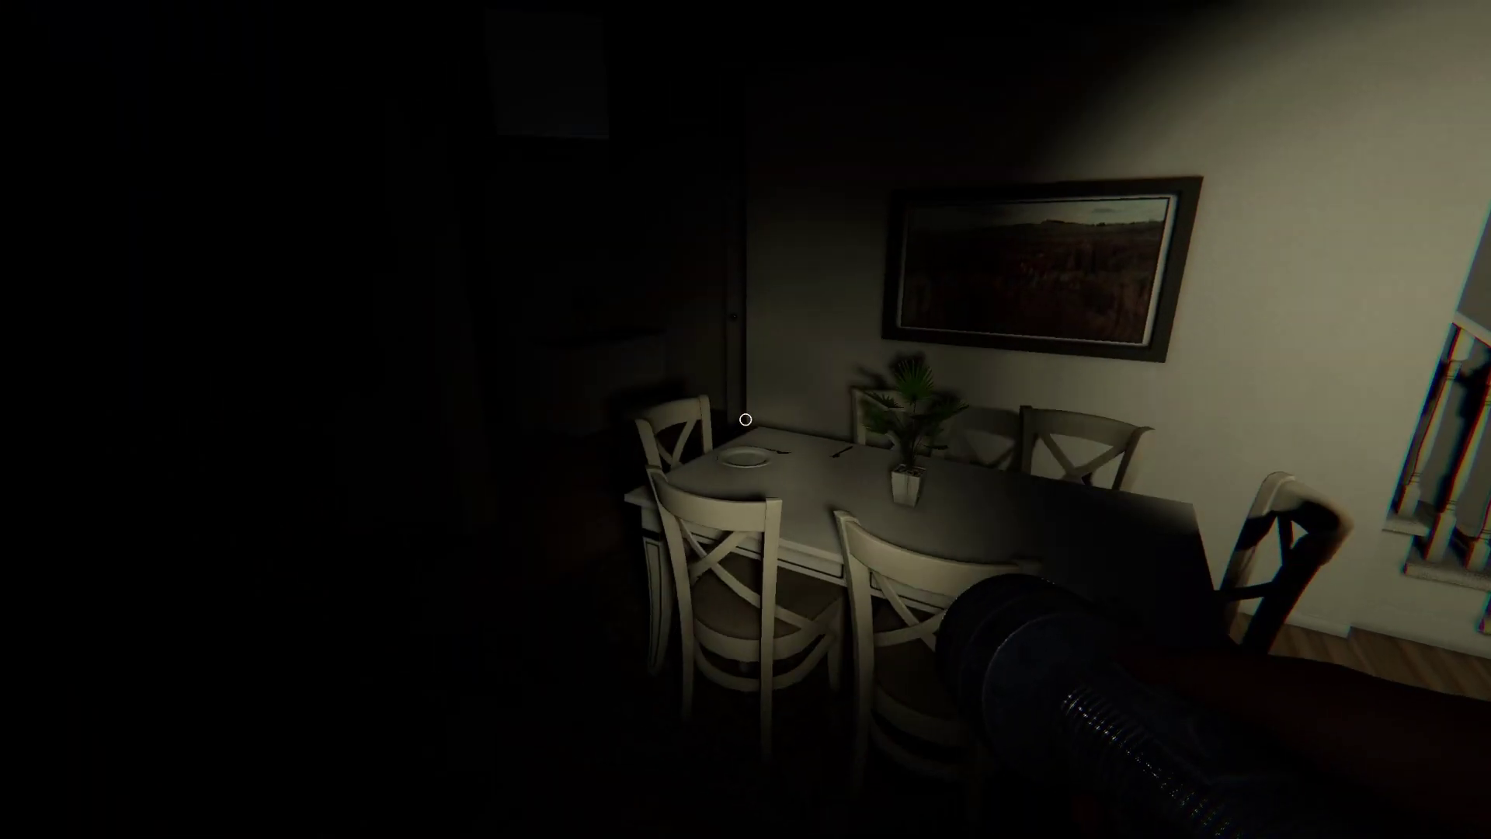
pyautogui.press('w')
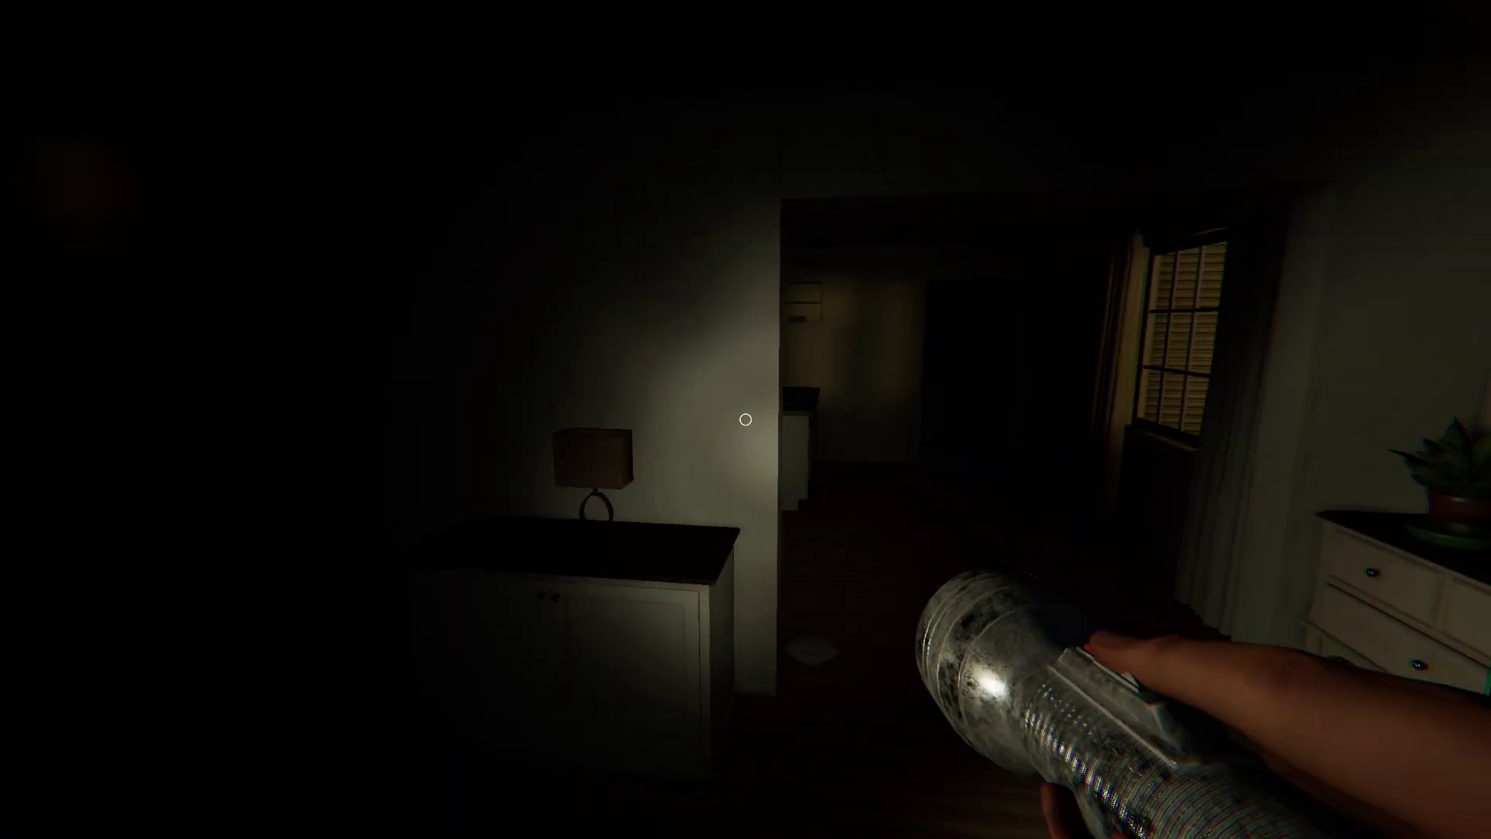
pyautogui.press('w')
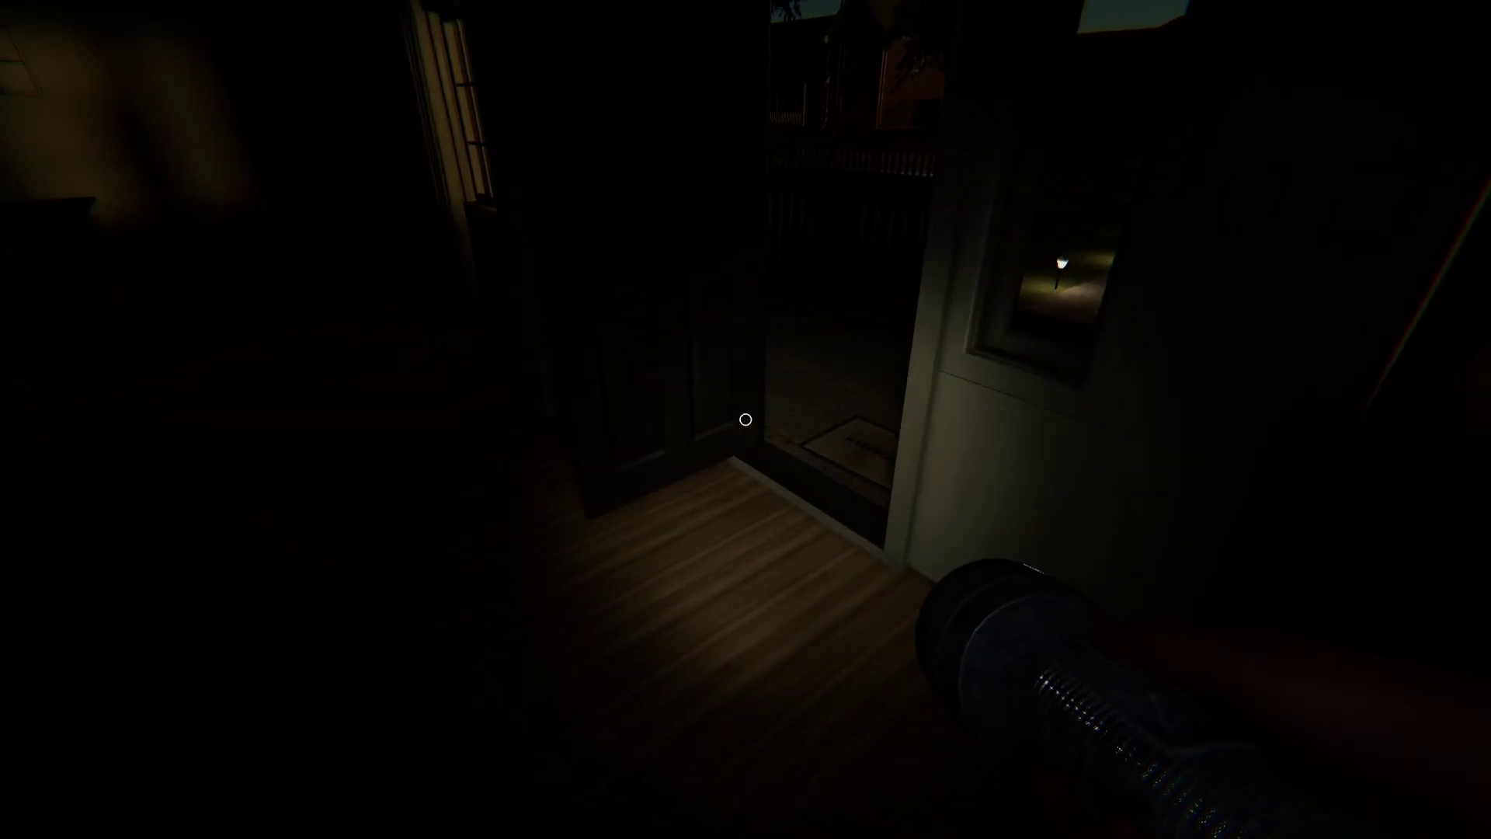
# Switch back to the thermometer and walk down the hallway into the dining room.
pyautogui.press('q')
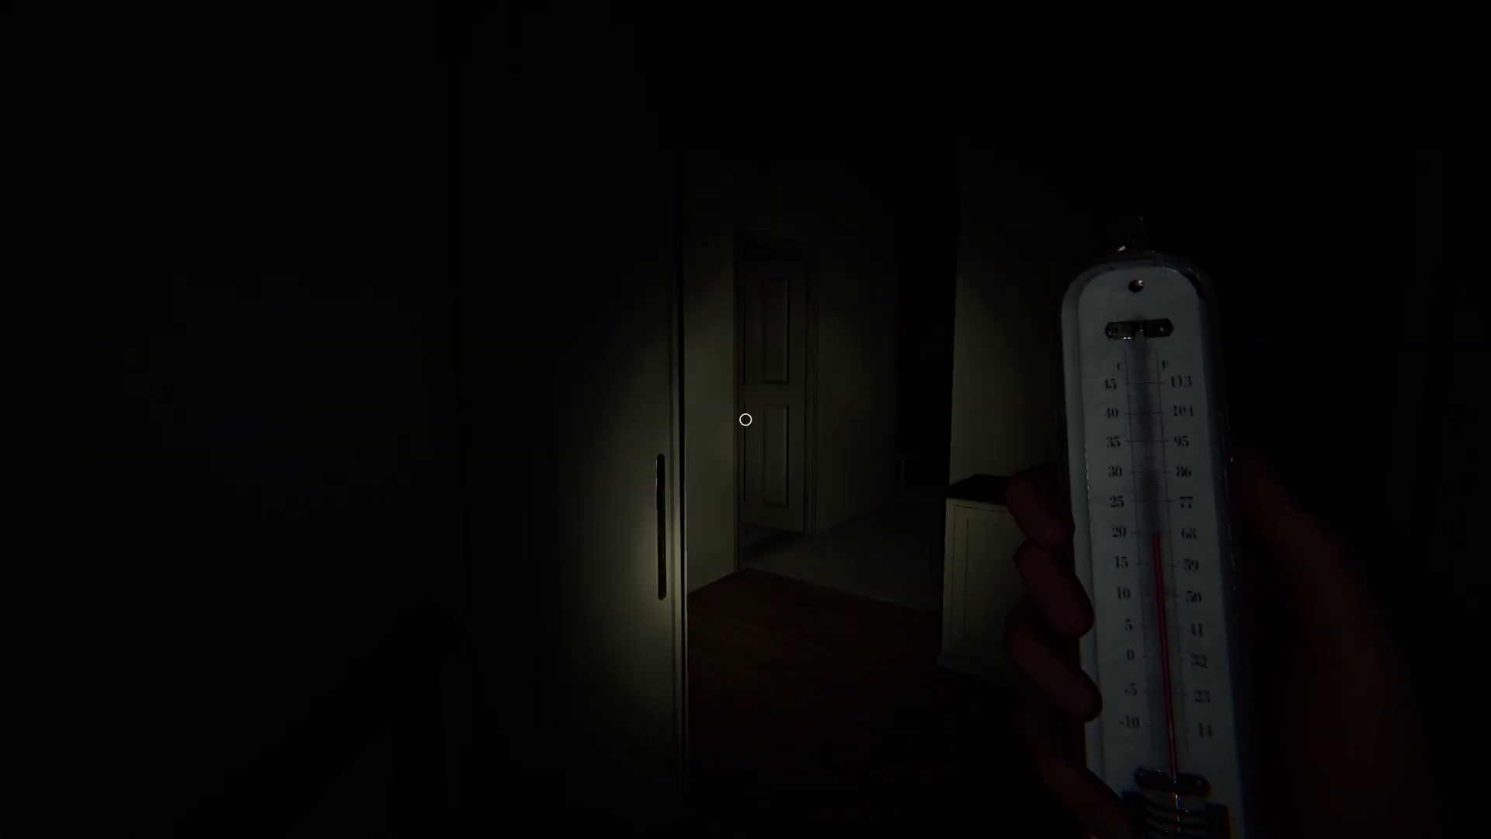
pyautogui.press('w')
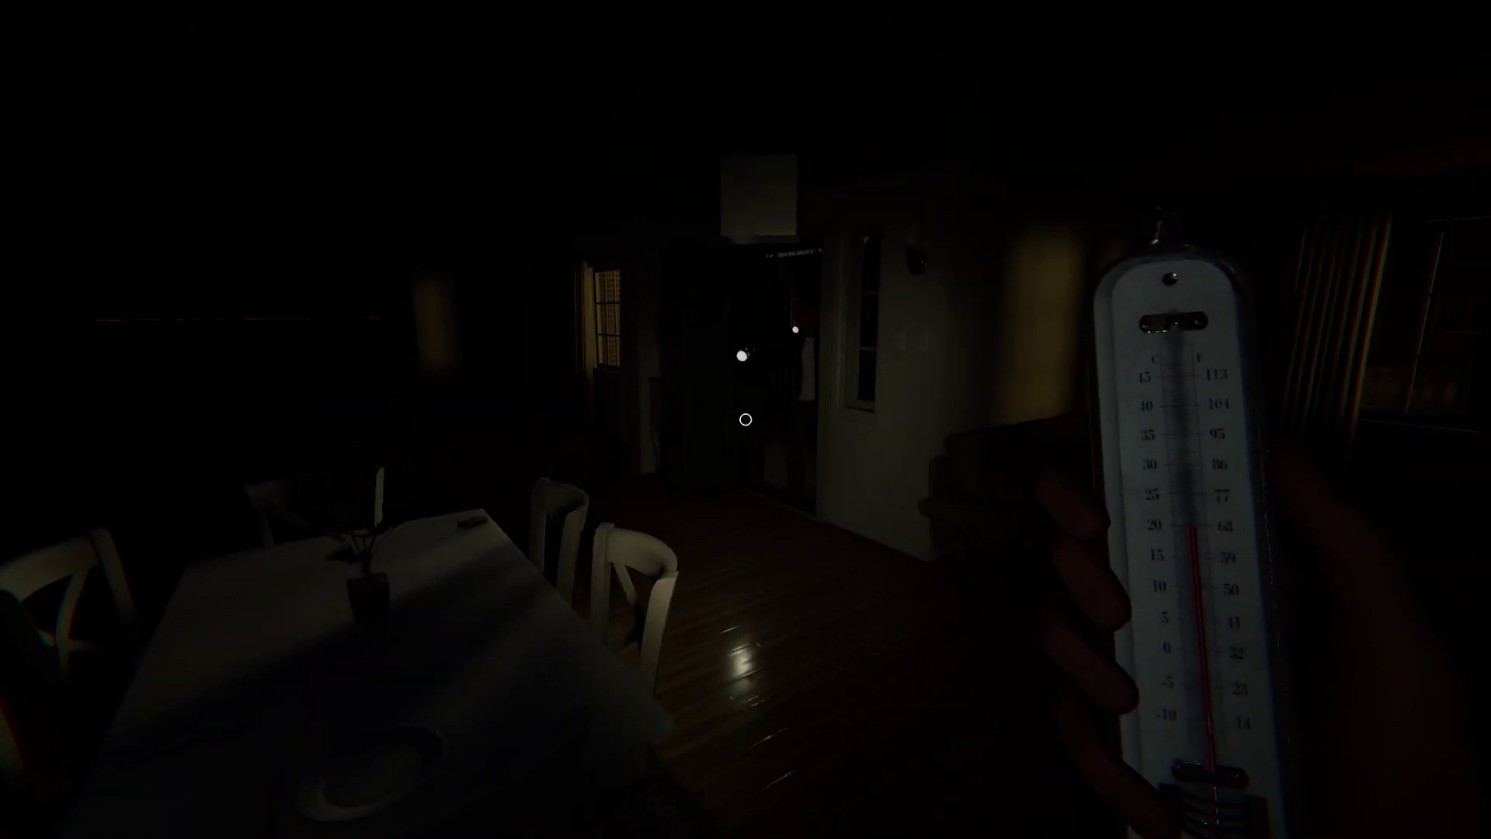
pyautogui.press('w')
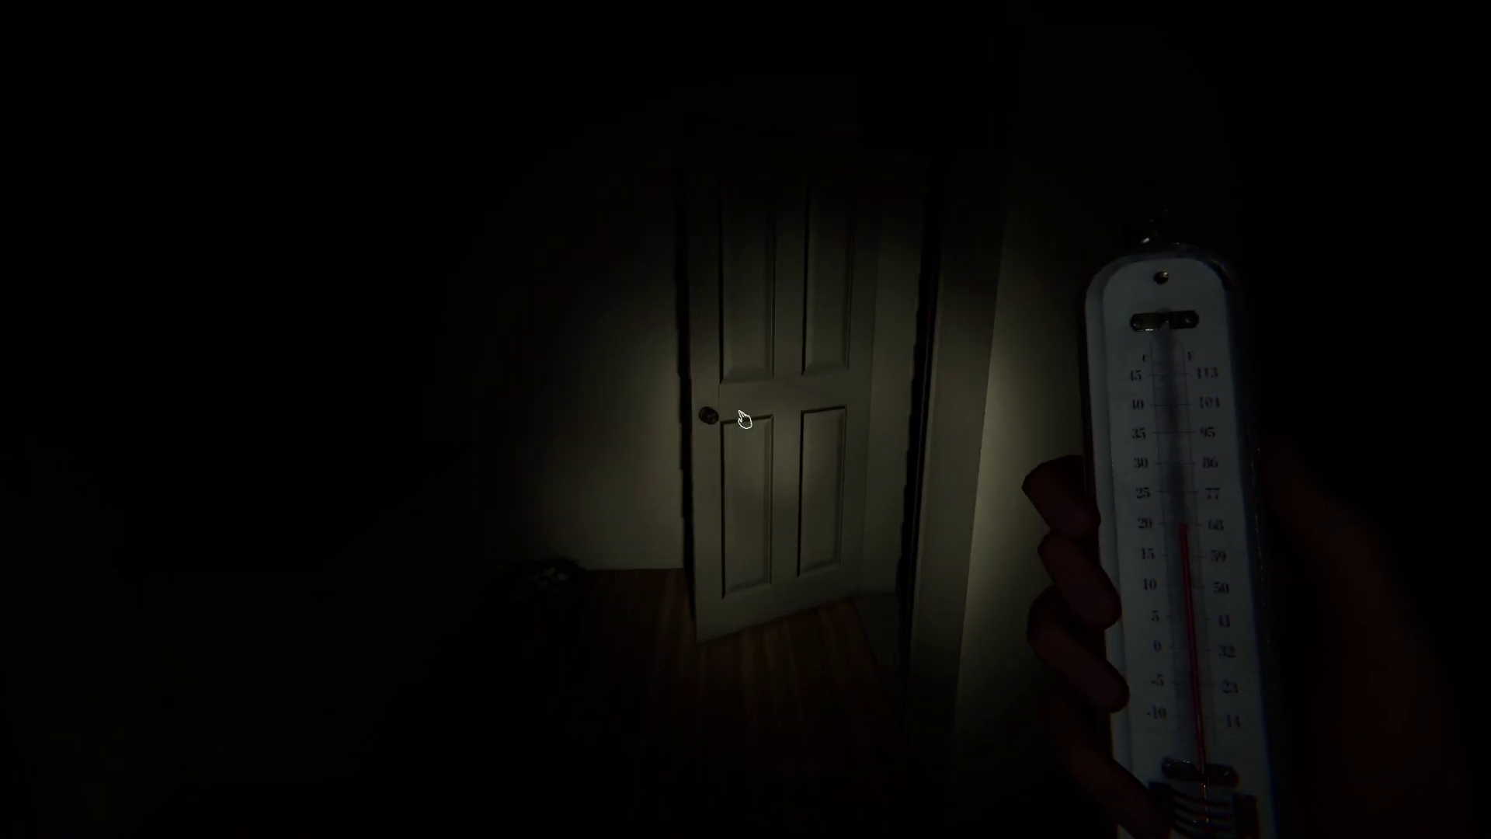
# Open the door onto the dark basement stairs.
pyautogui.click(746, 420)
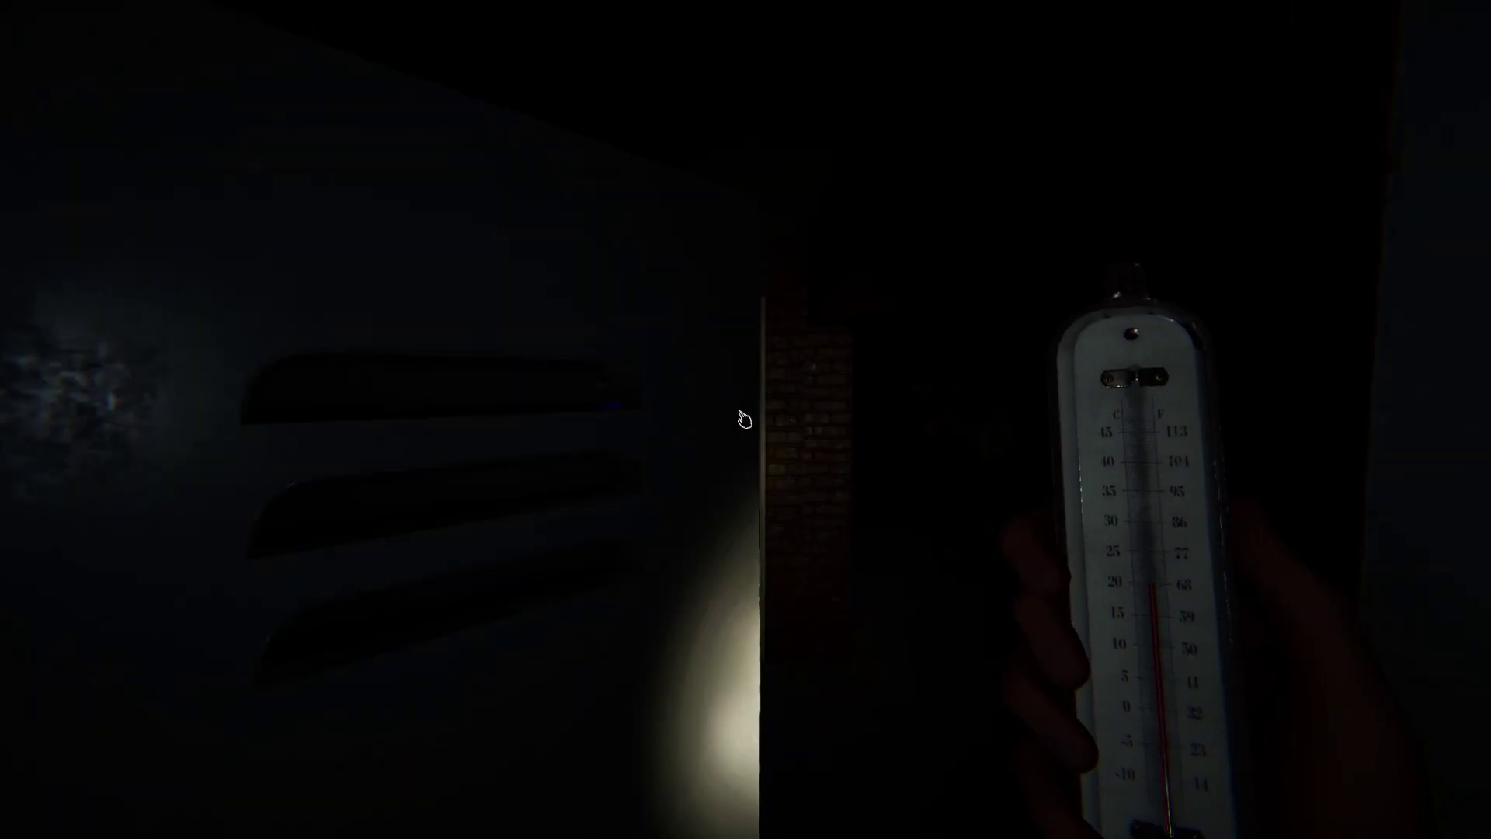
# Climb the basement stairs, pass the couch into the hallway, and put the thermometer away.
pyautogui.press('w')
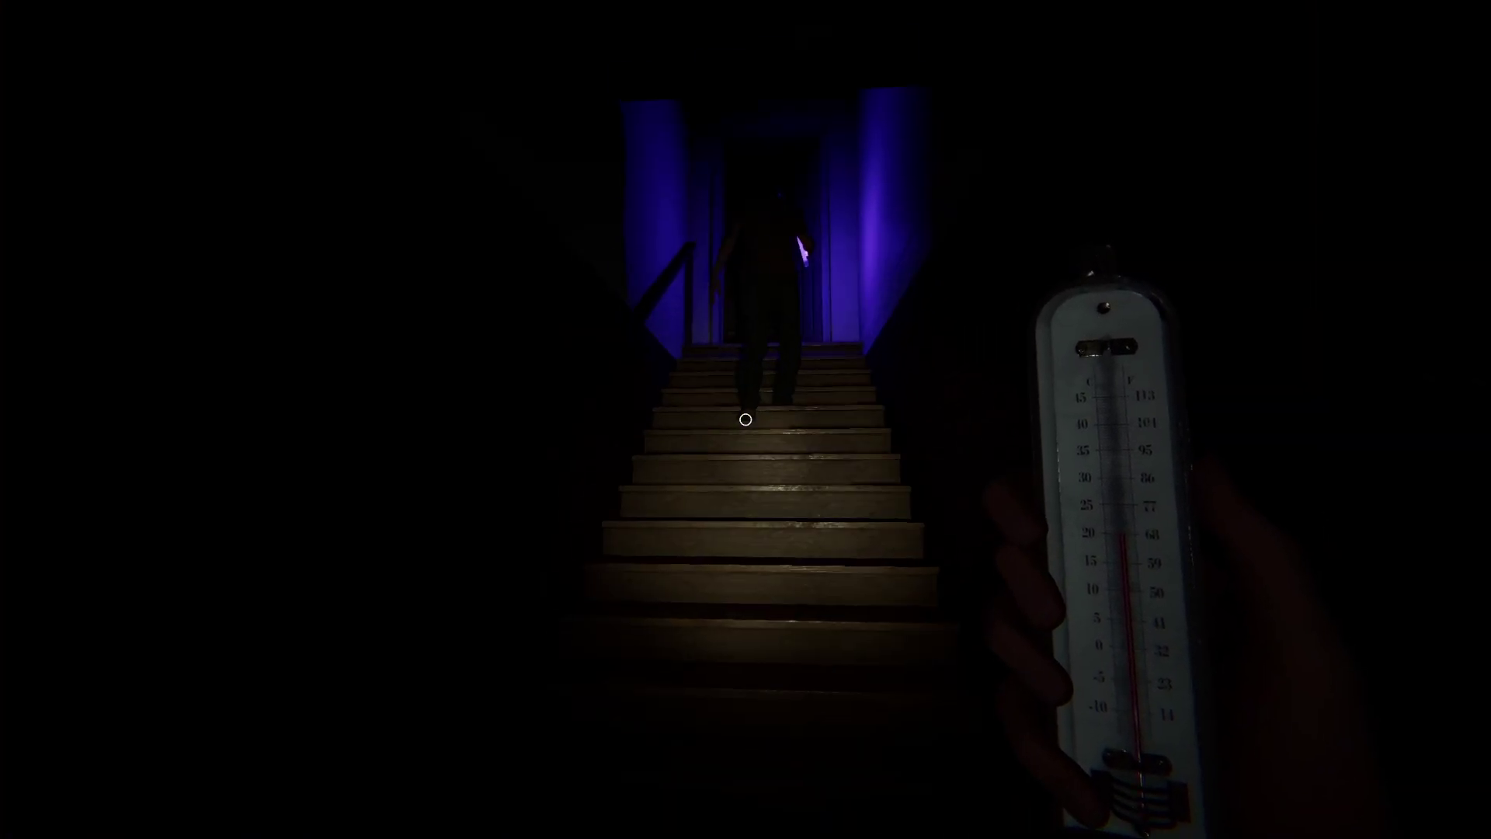
pyautogui.press('w')
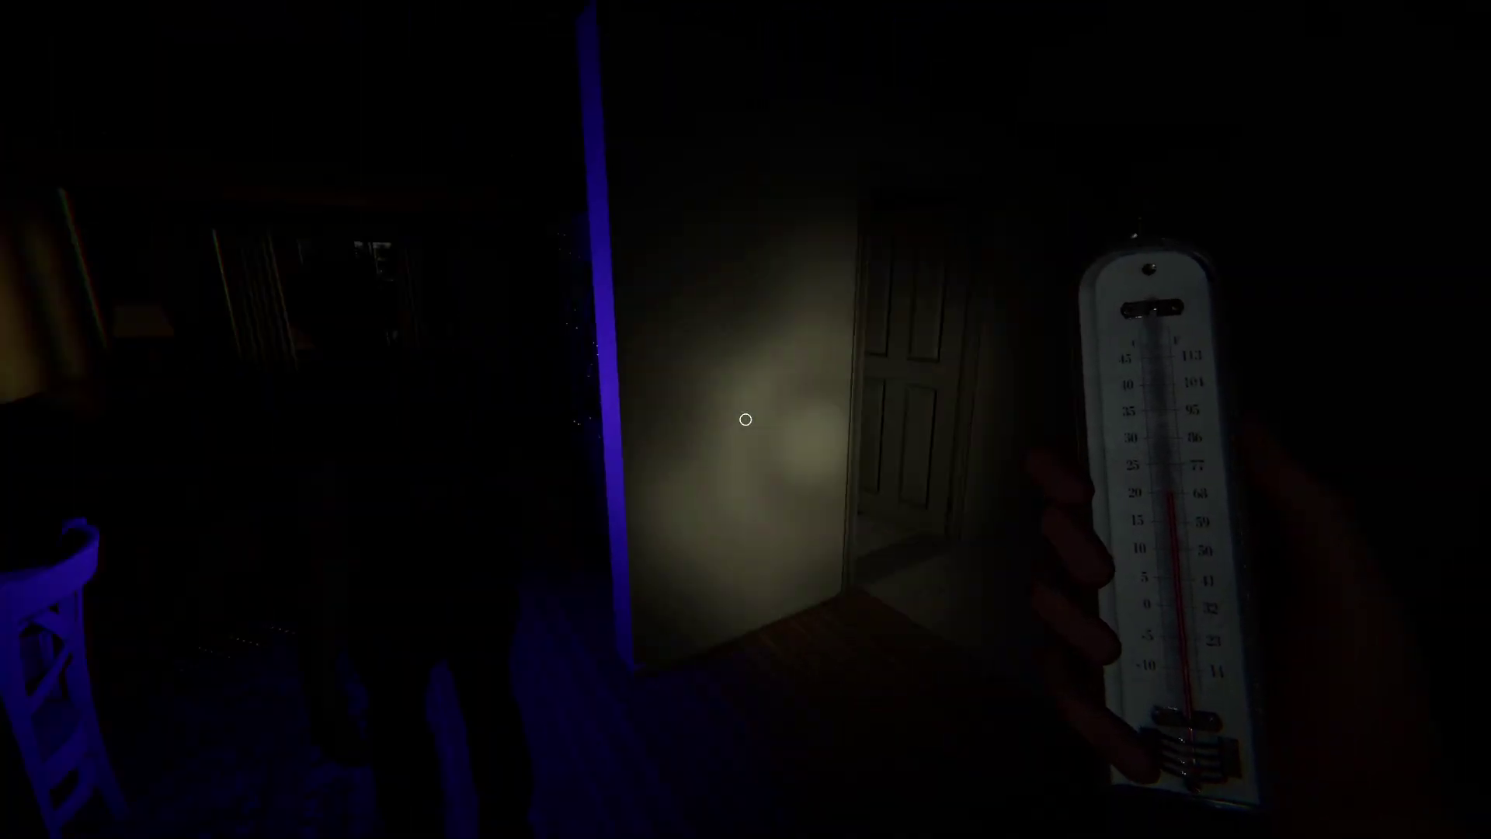
pyautogui.press('w')
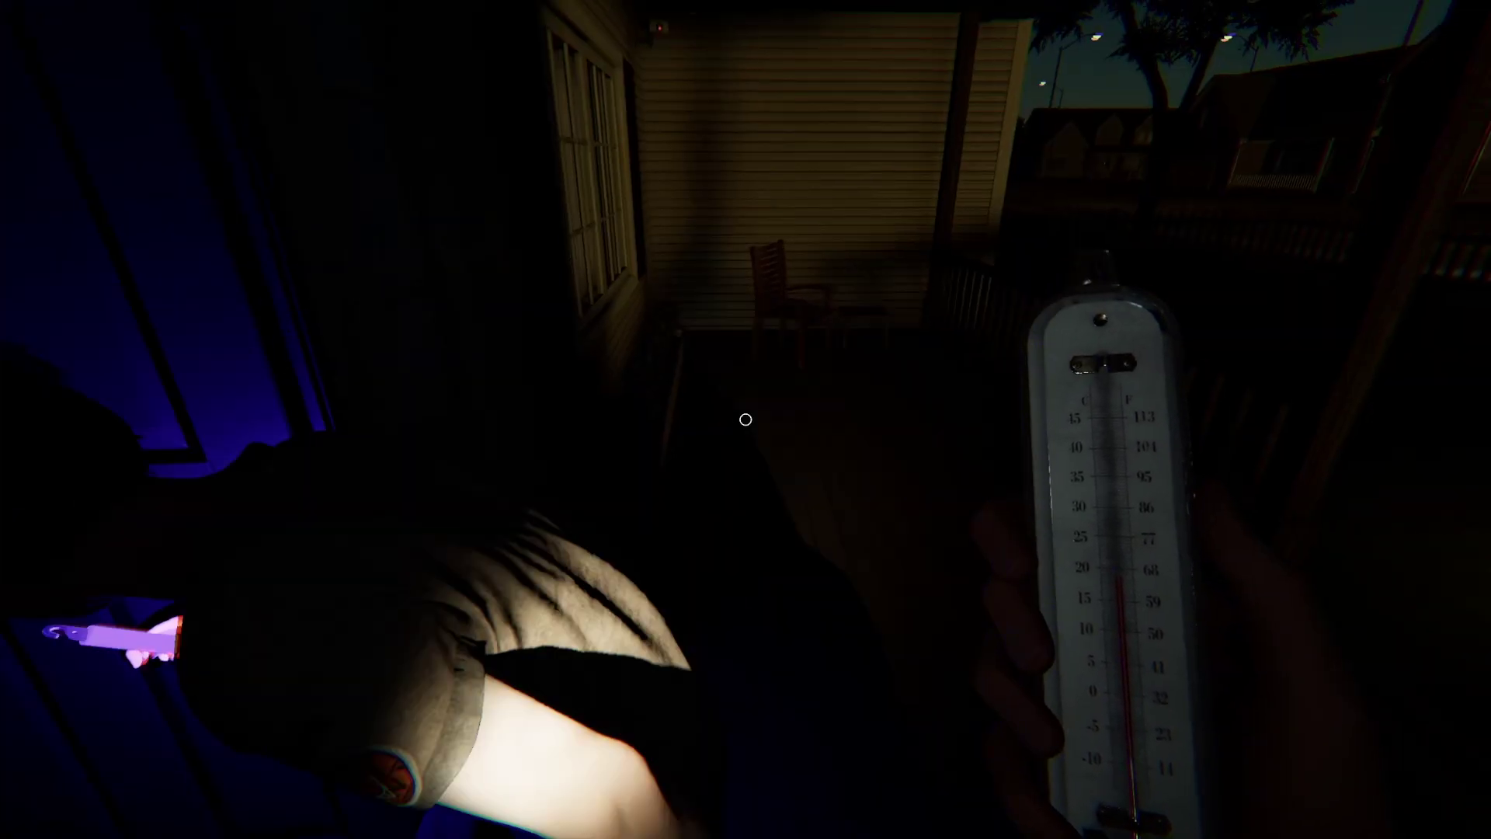
pyautogui.press('w')
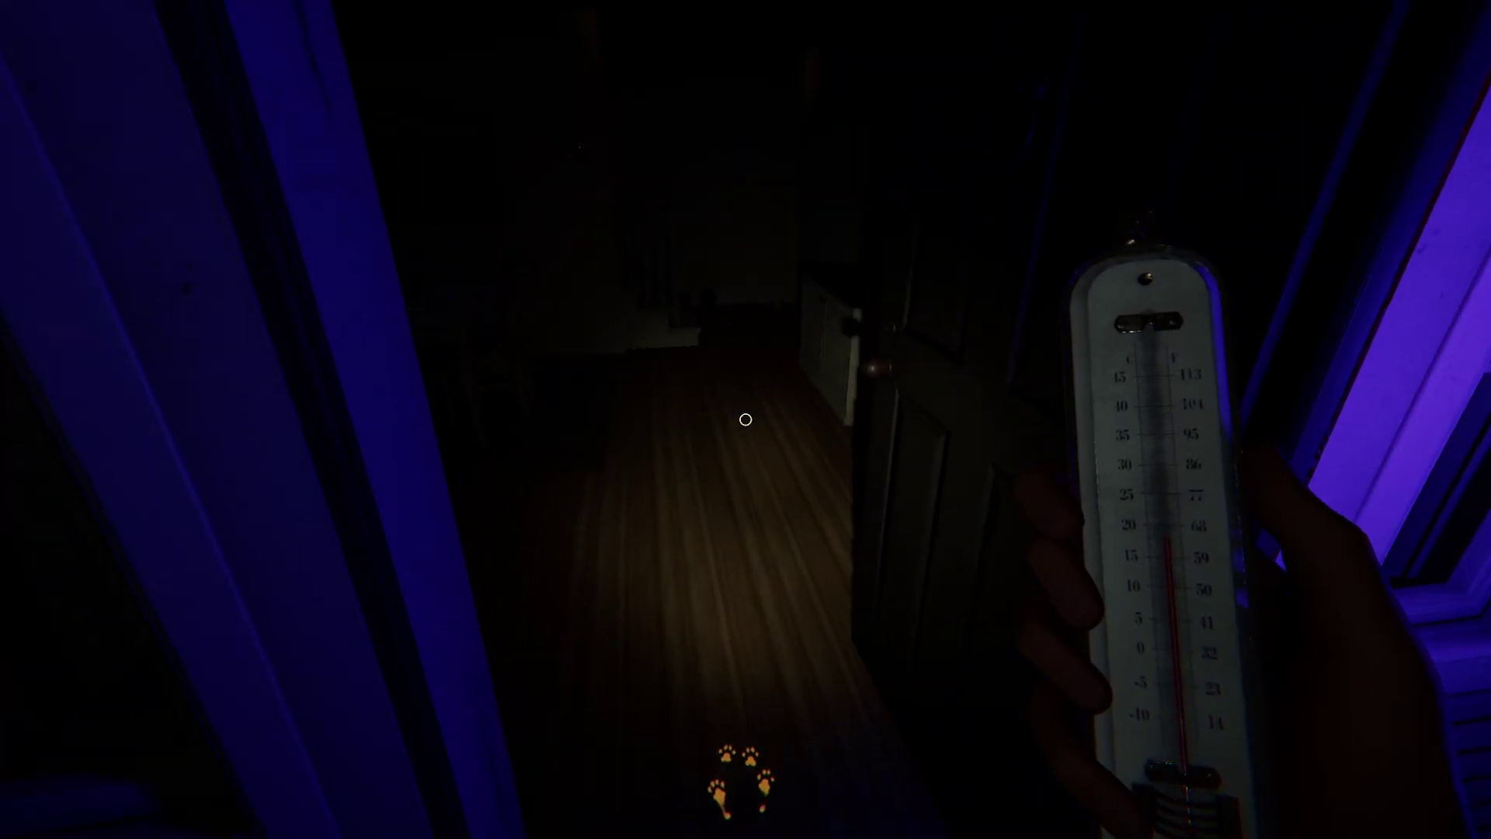
pyautogui.press('q')
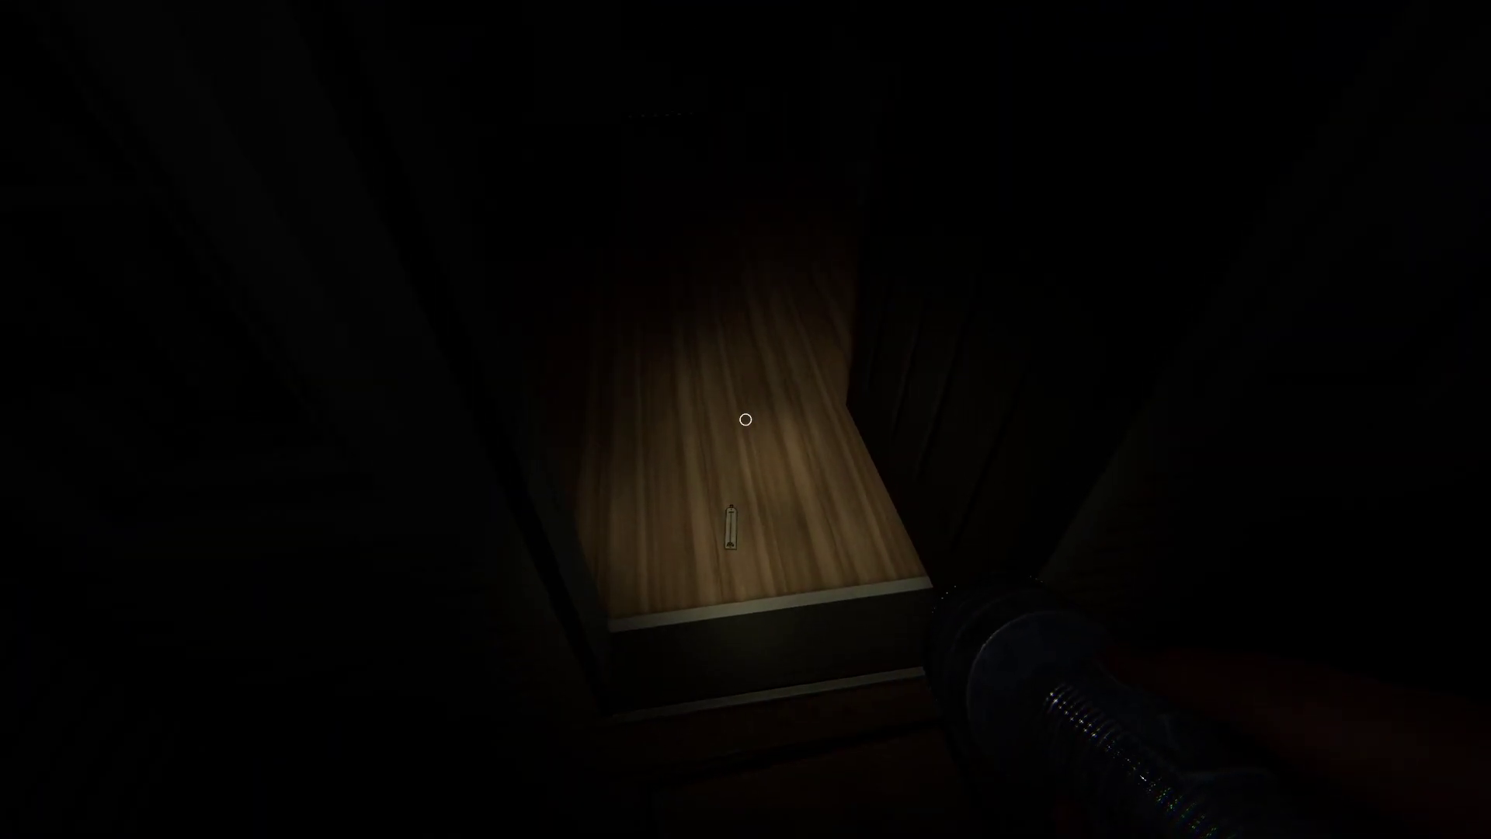
# Walk down the path into the van and up to the case board and monitors.
pyautogui.press('w')
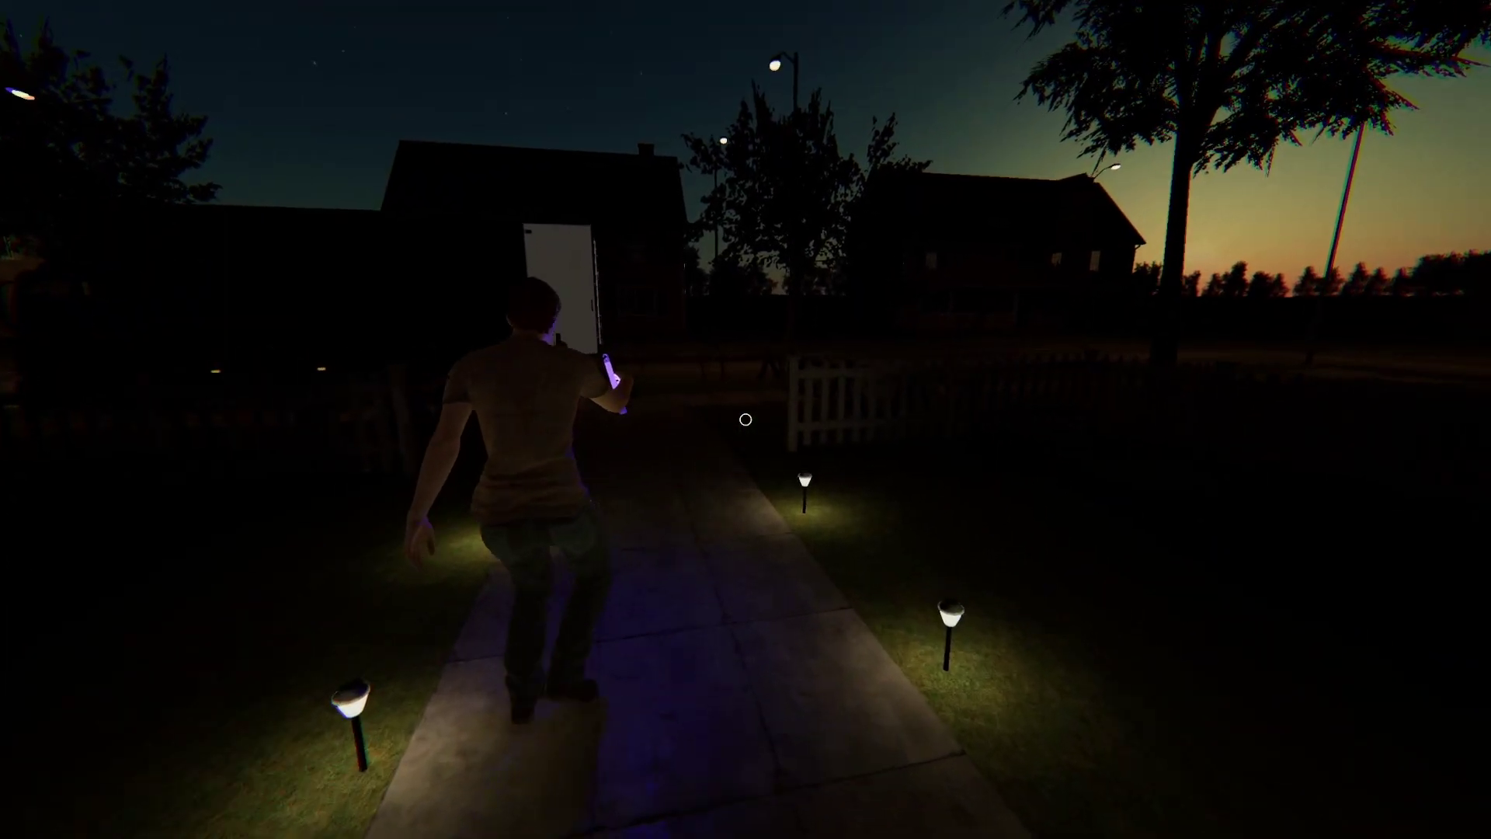
pyautogui.press('w')
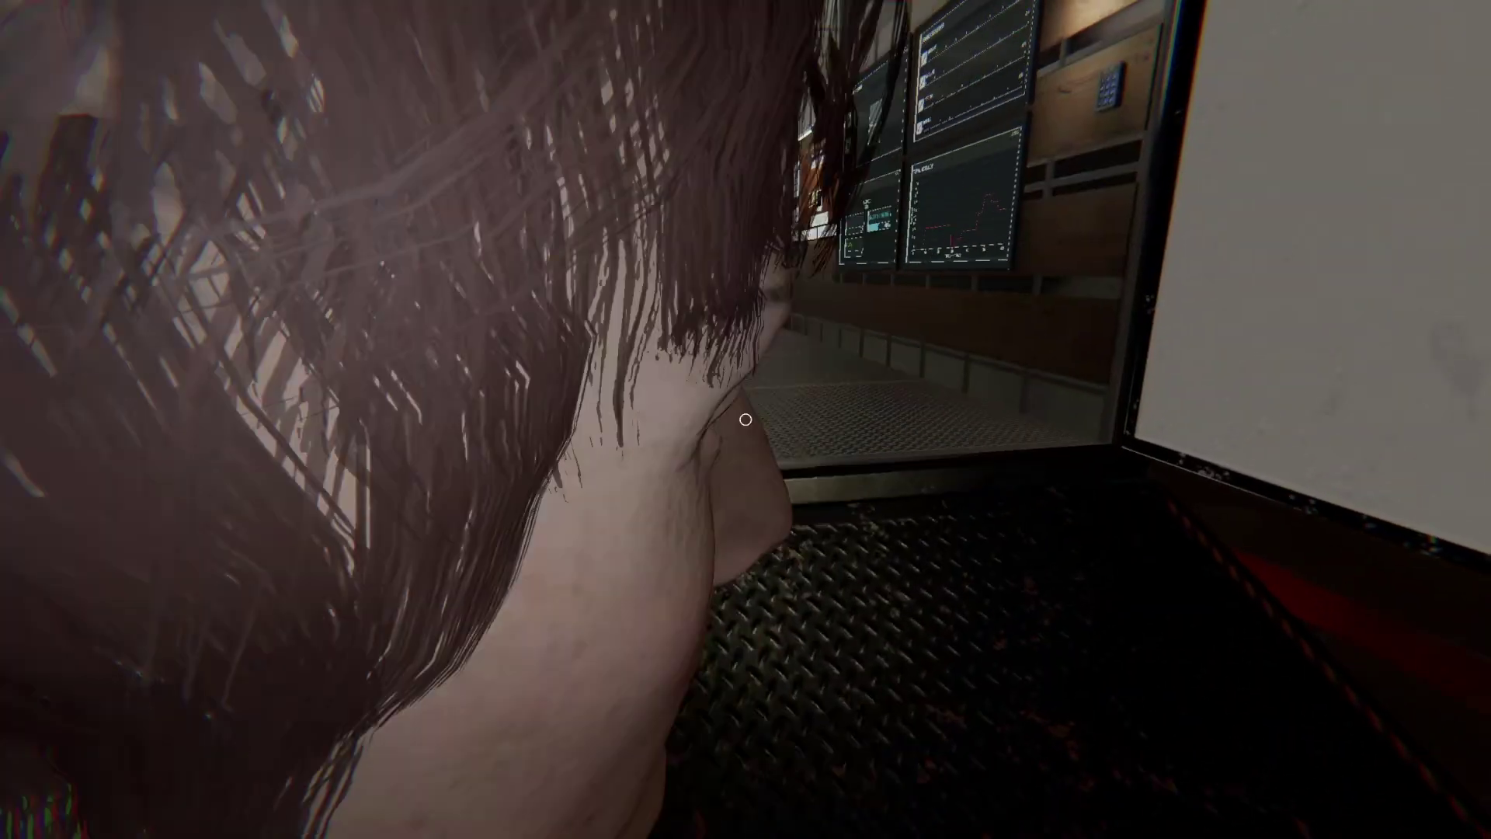
pyautogui.press('w')
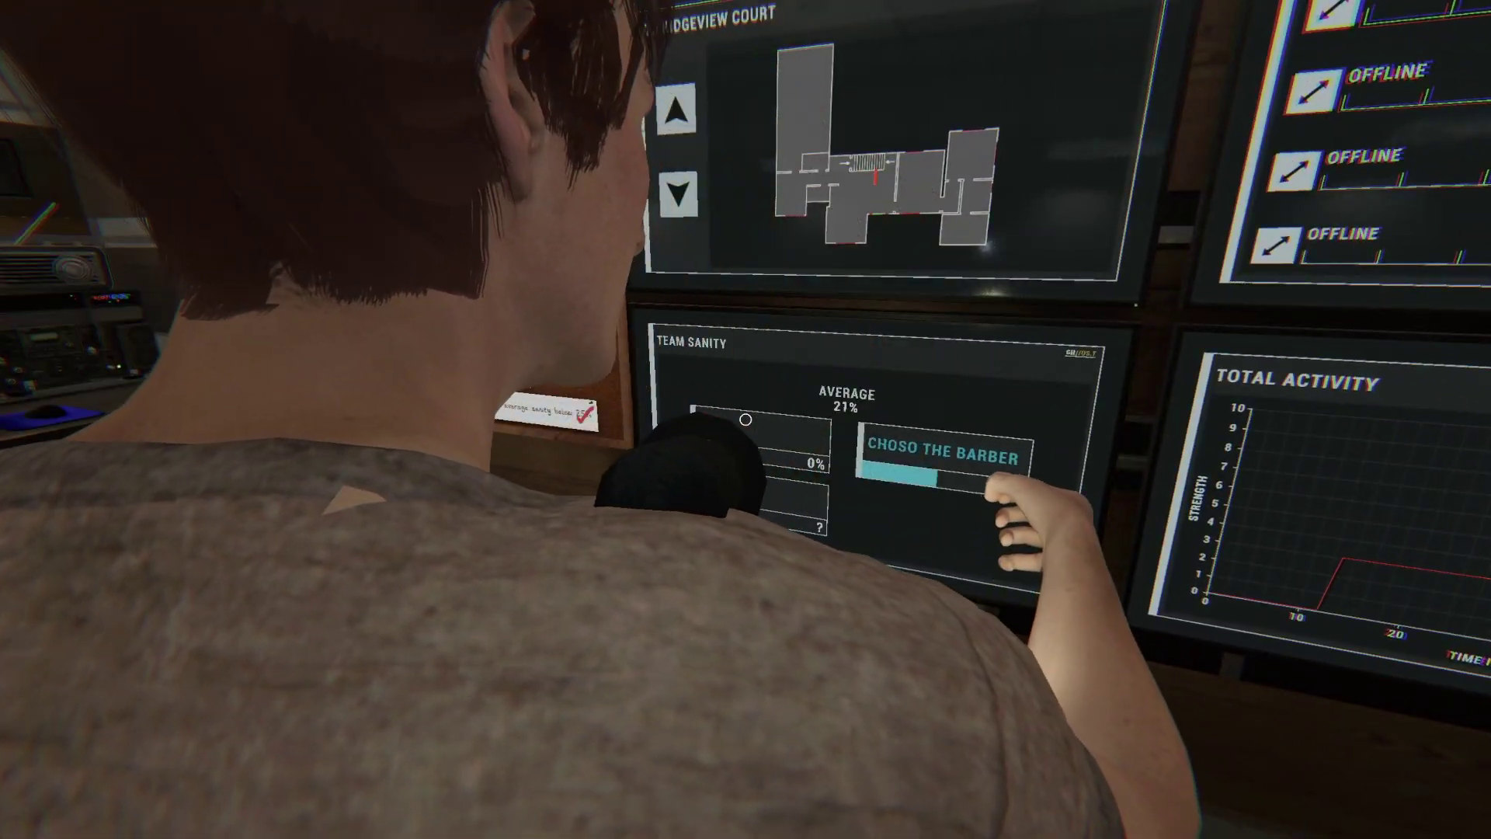
pyautogui.press('w')
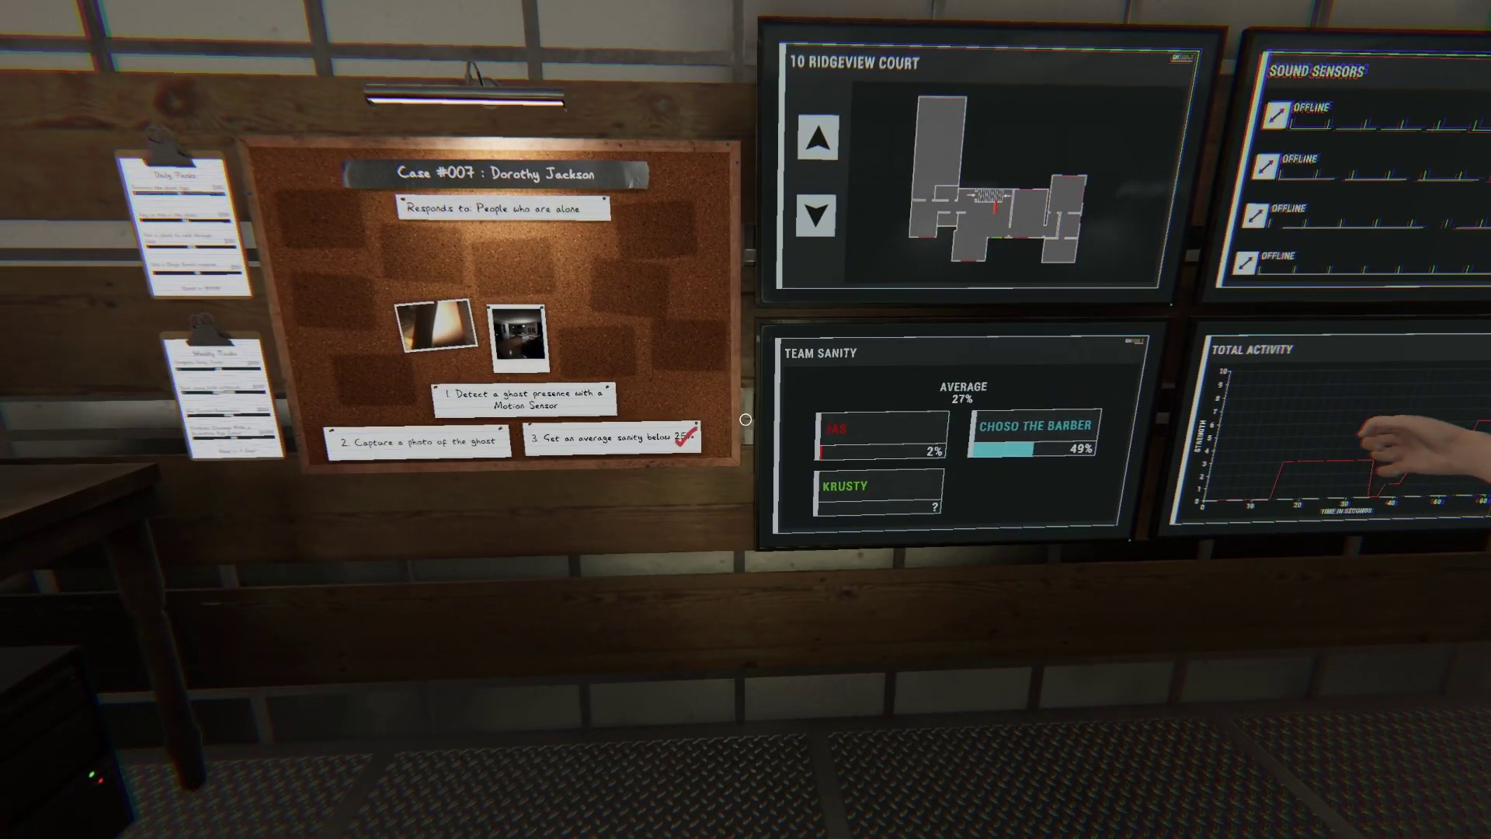
pyautogui.press('w')
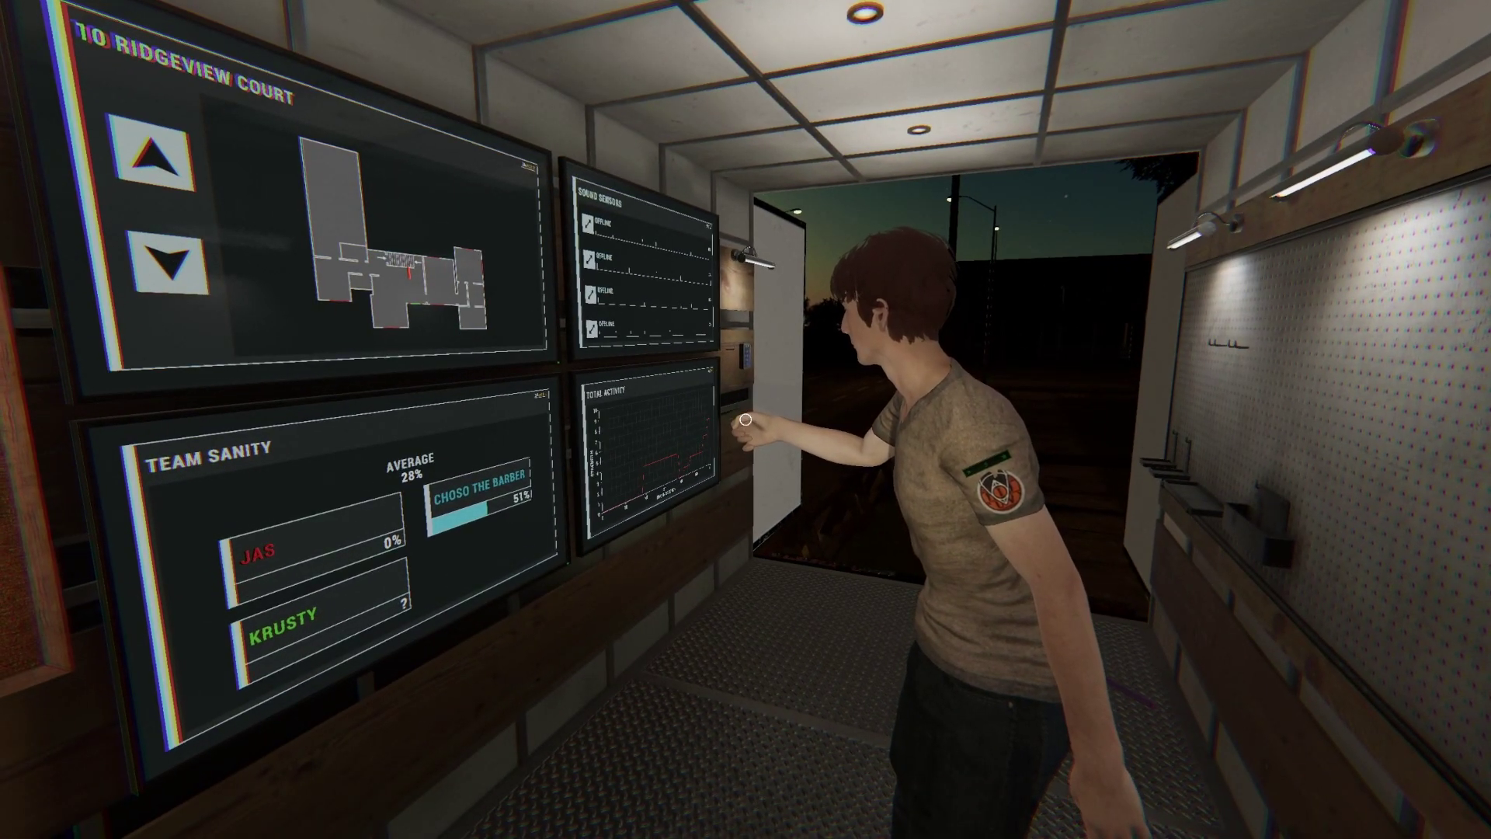
# In the journal's evidence page, mark Ultraviolet as found and rule out Freezing Temperatures.
pyautogui.press('j')
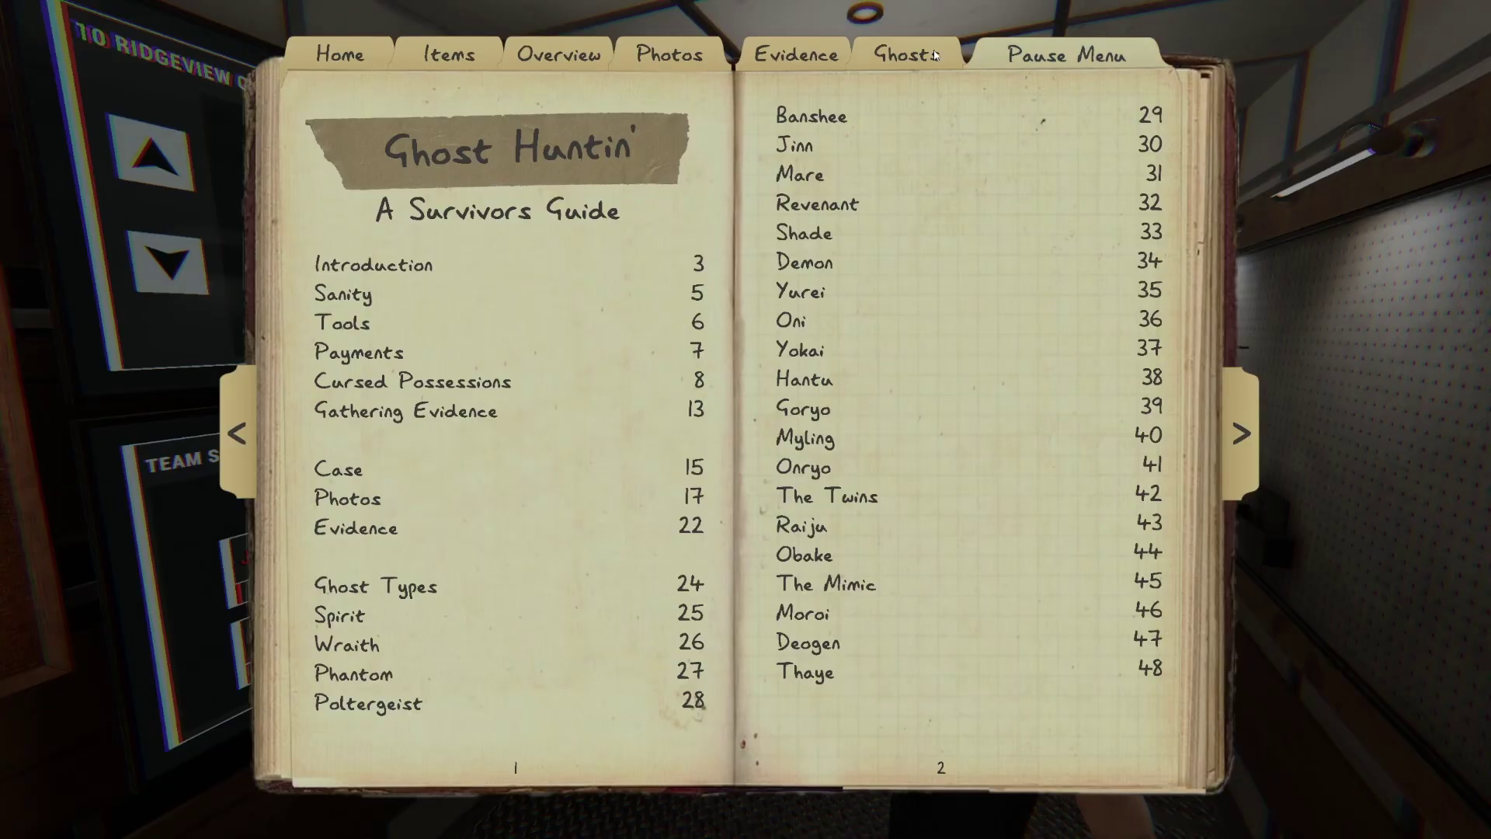
pyautogui.click(903, 53)
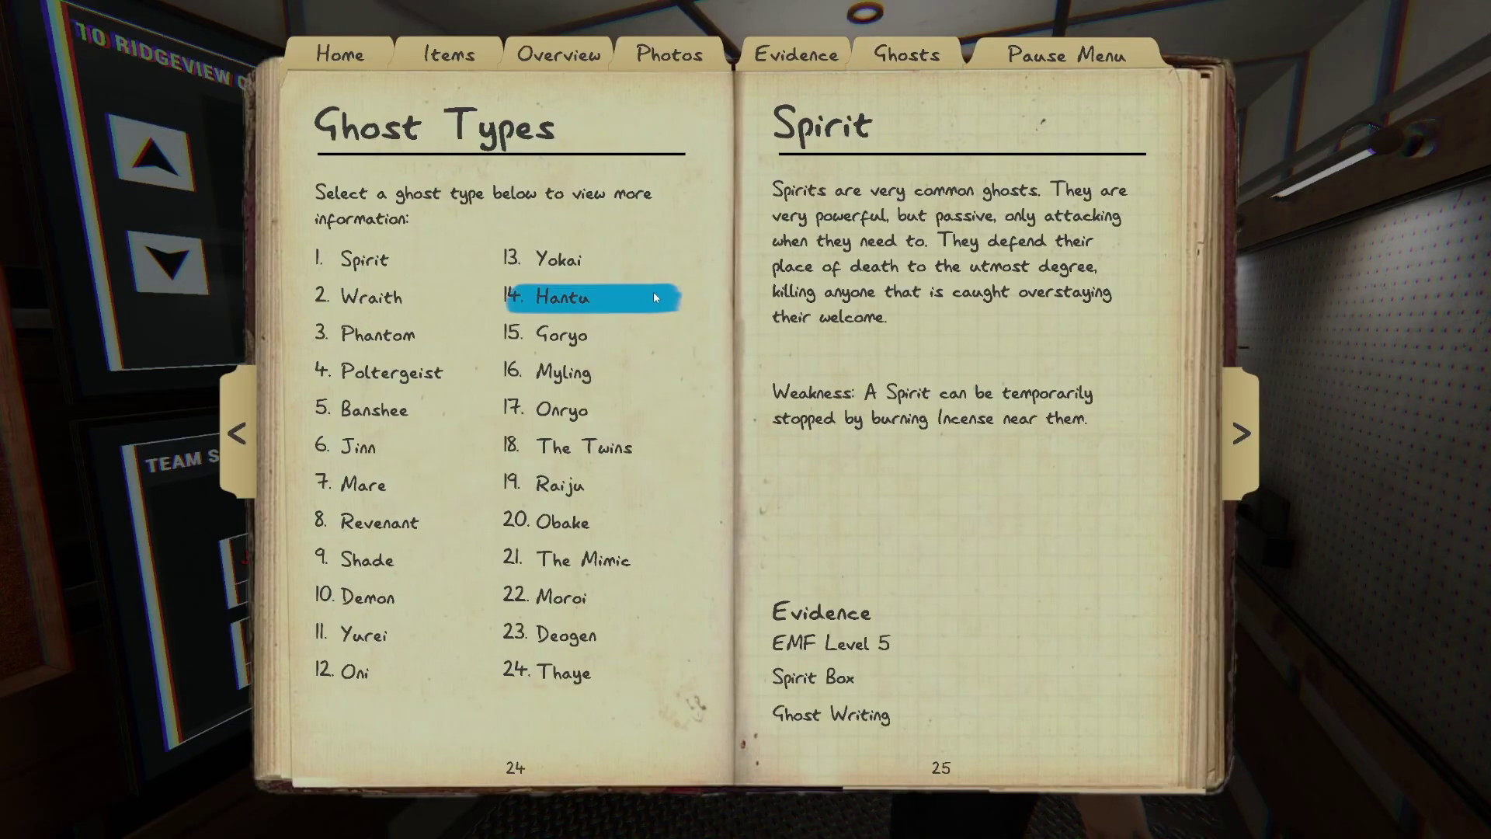
pyautogui.click(821, 55)
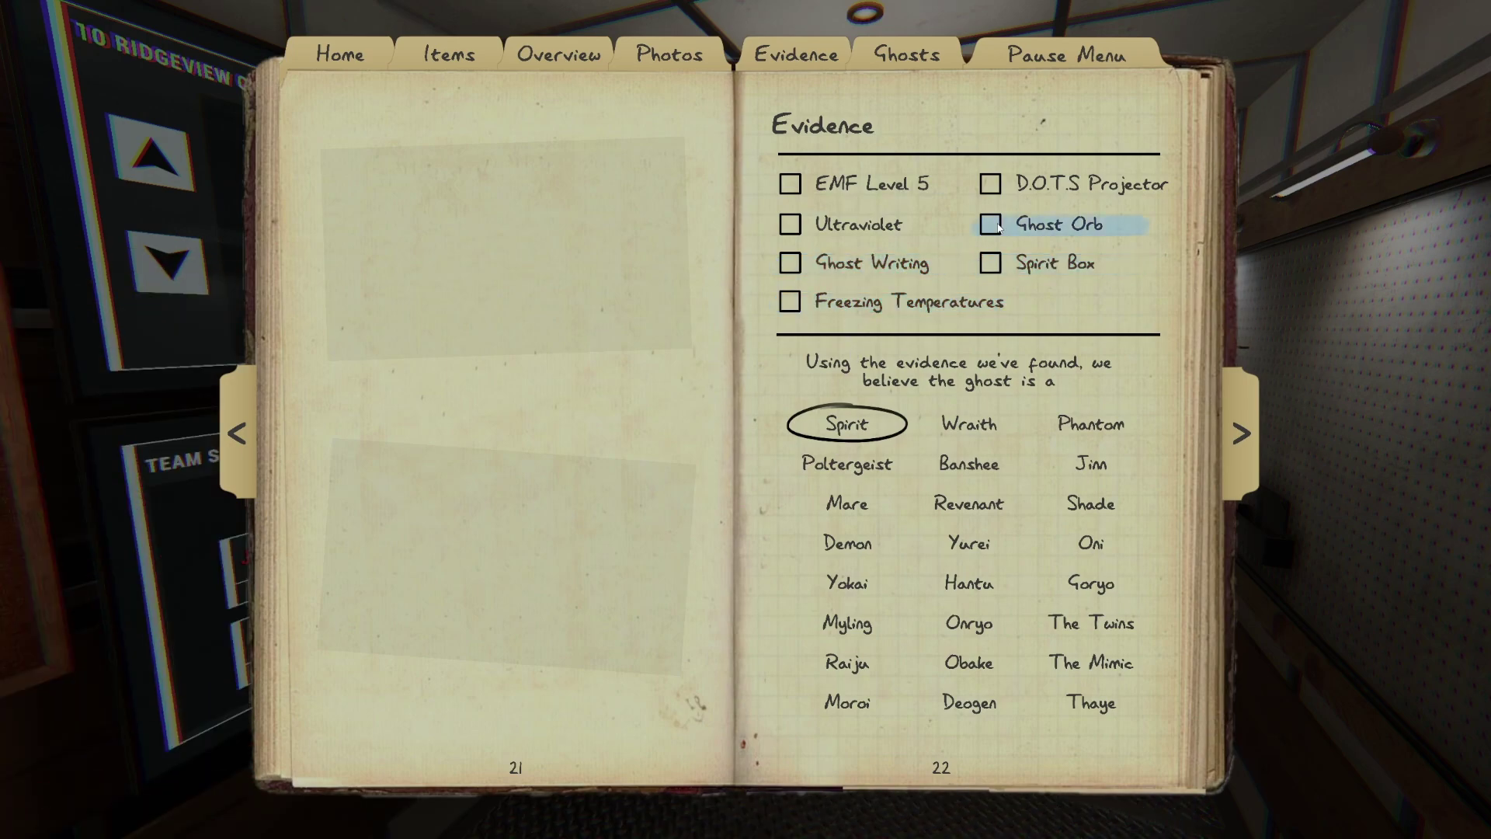
pyautogui.click(885, 228)
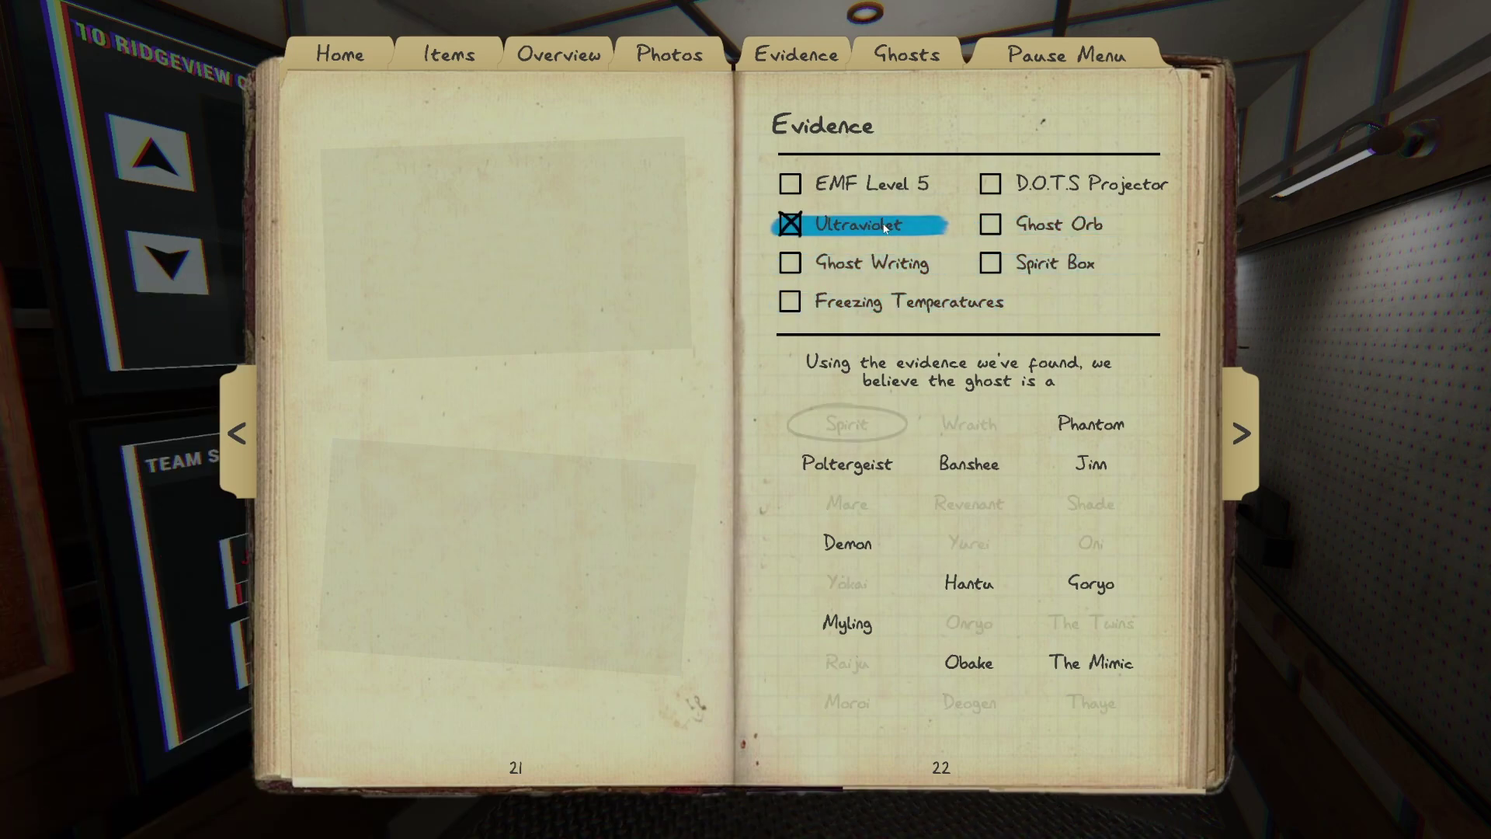
pyautogui.click(897, 303)
pyautogui.click(898, 303)
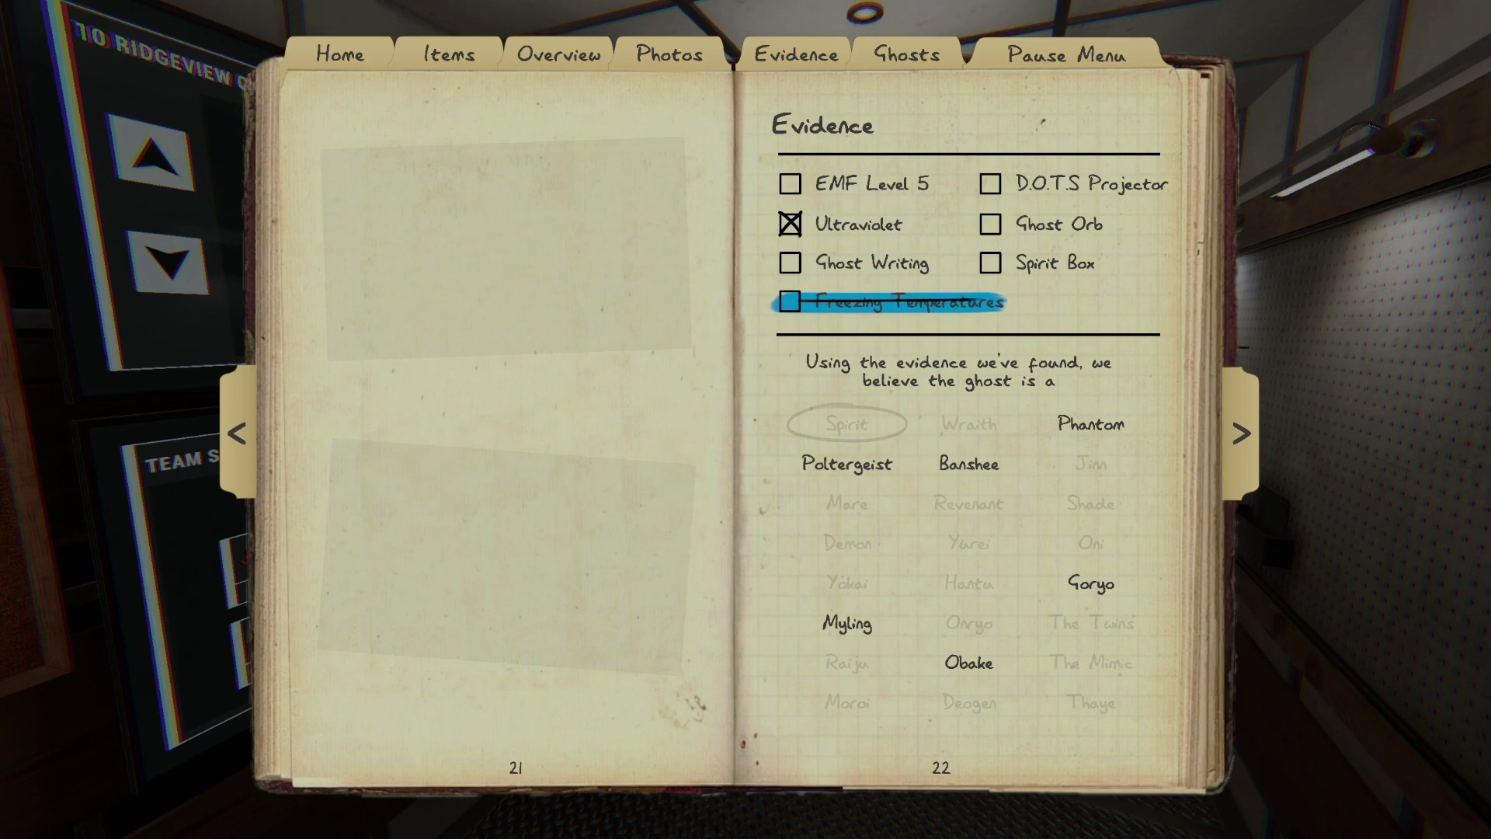
pyautogui.press('j')
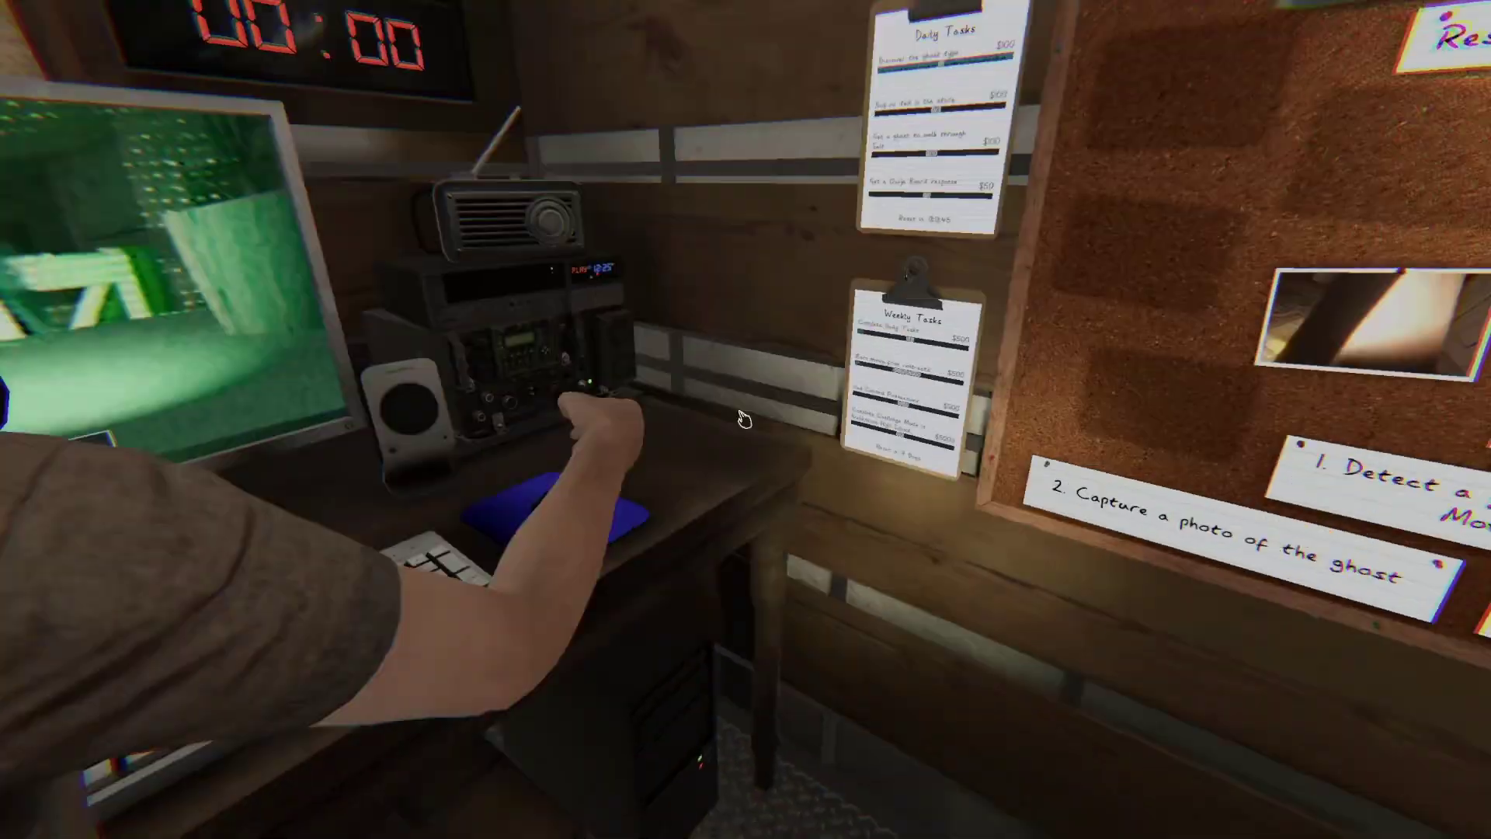
# Cycle the van's house map through its floors, including the basement and ground floor.
pyautogui.click(744, 420)
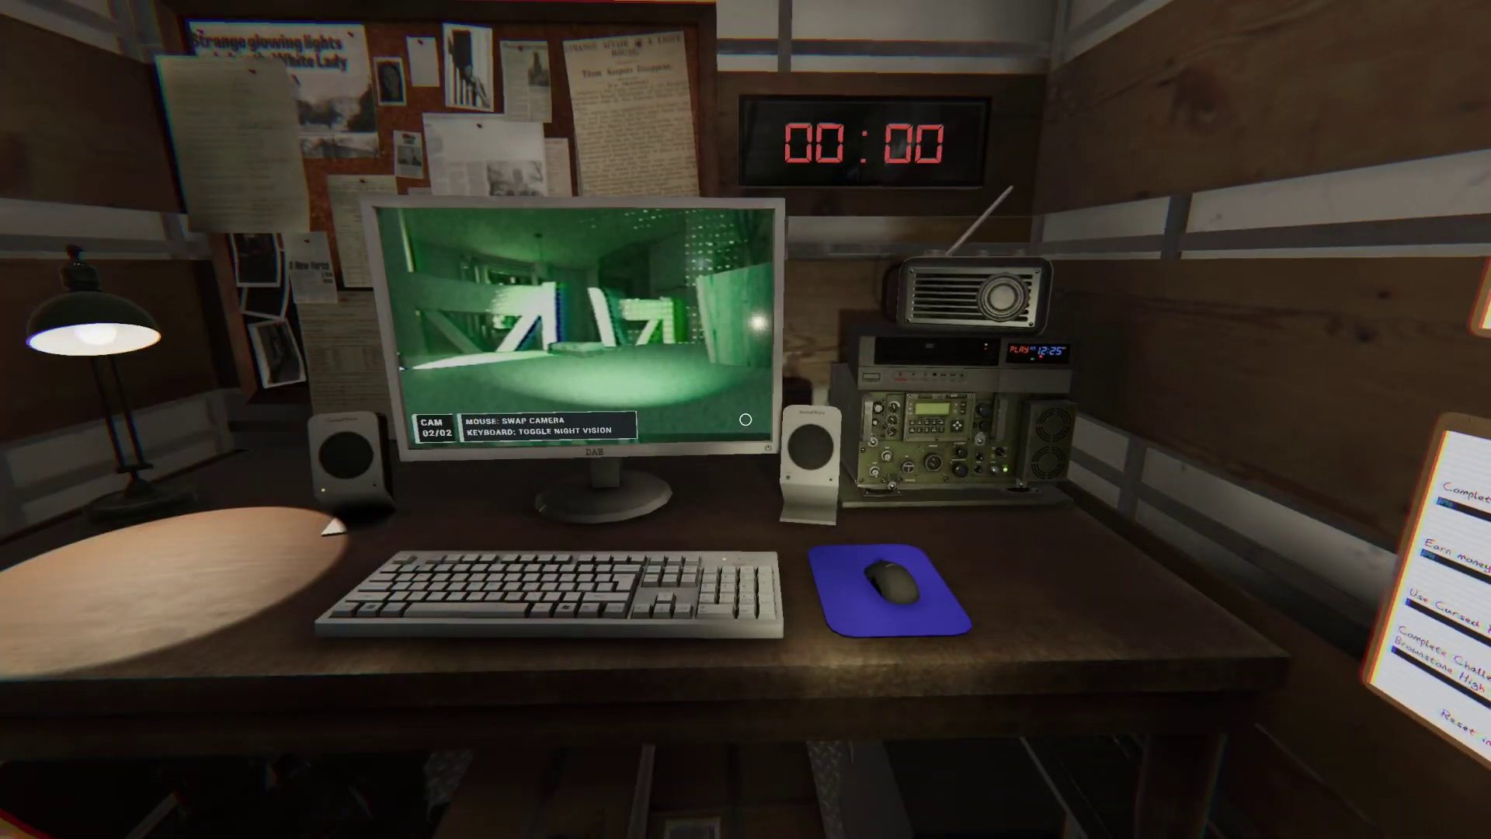
pyautogui.press('s')
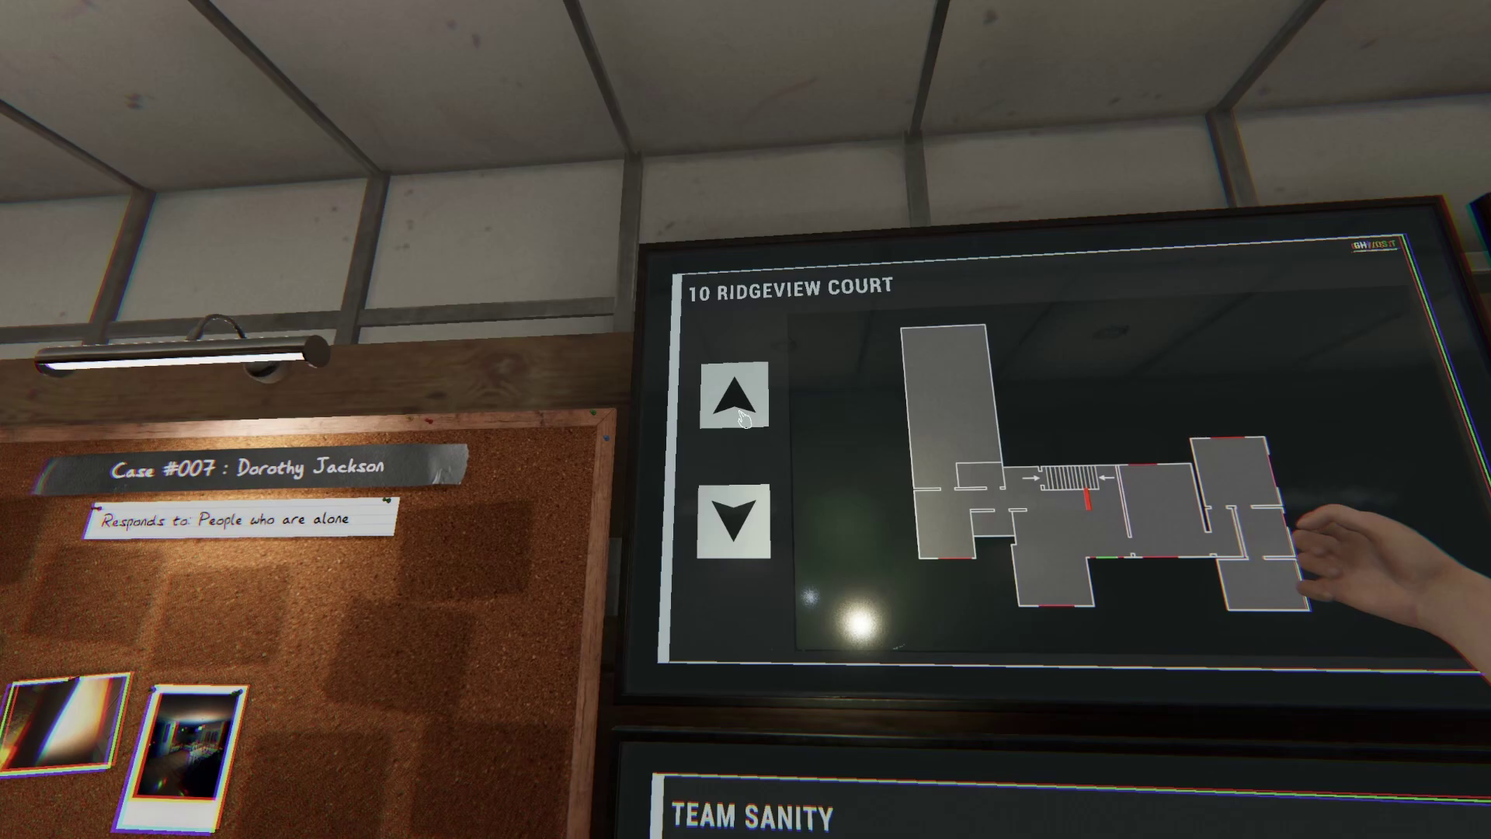
pyautogui.click(746, 419)
pyautogui.click(745, 419)
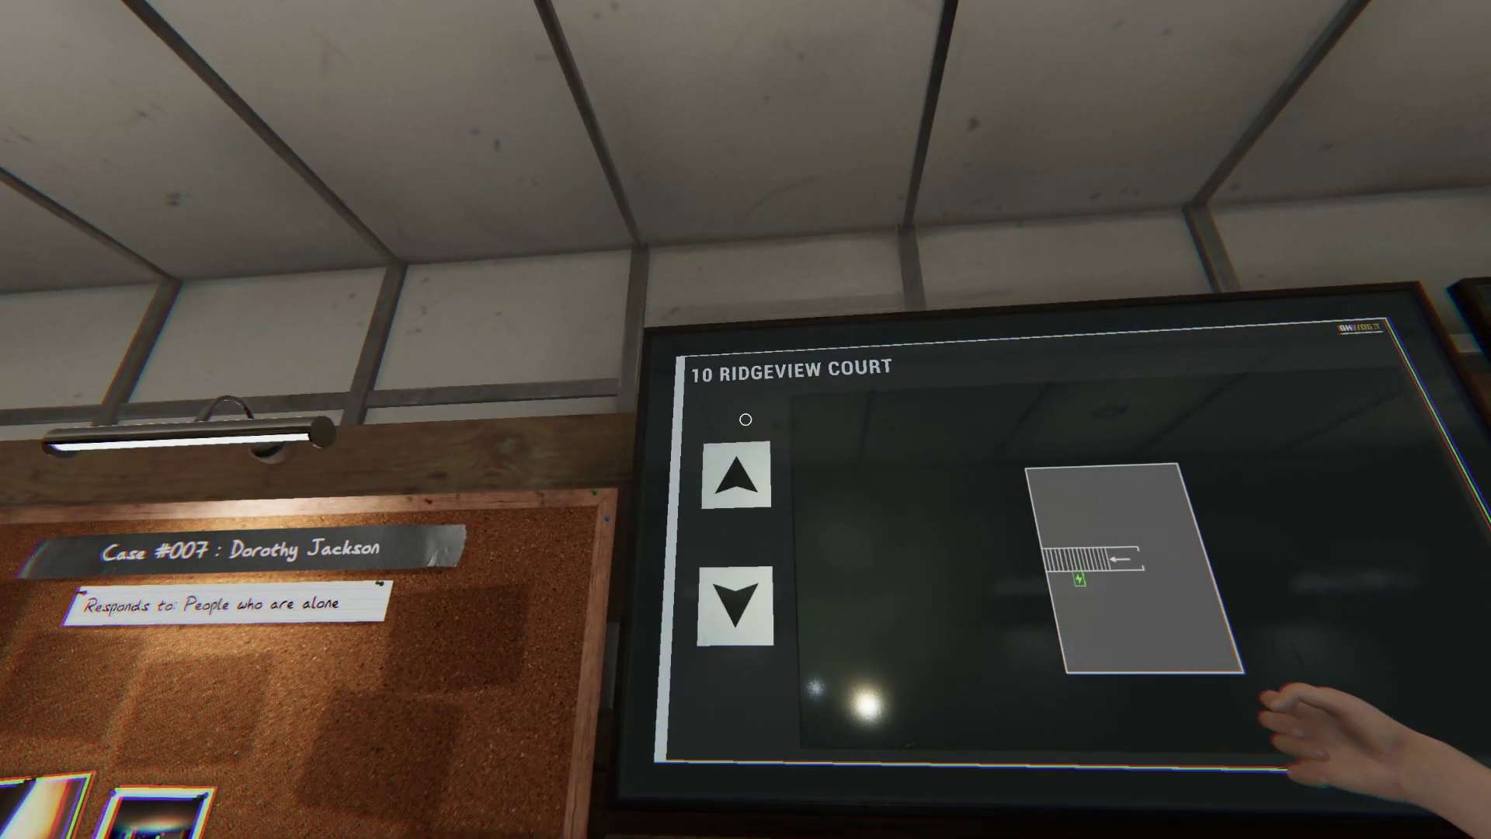
pyautogui.click(746, 420)
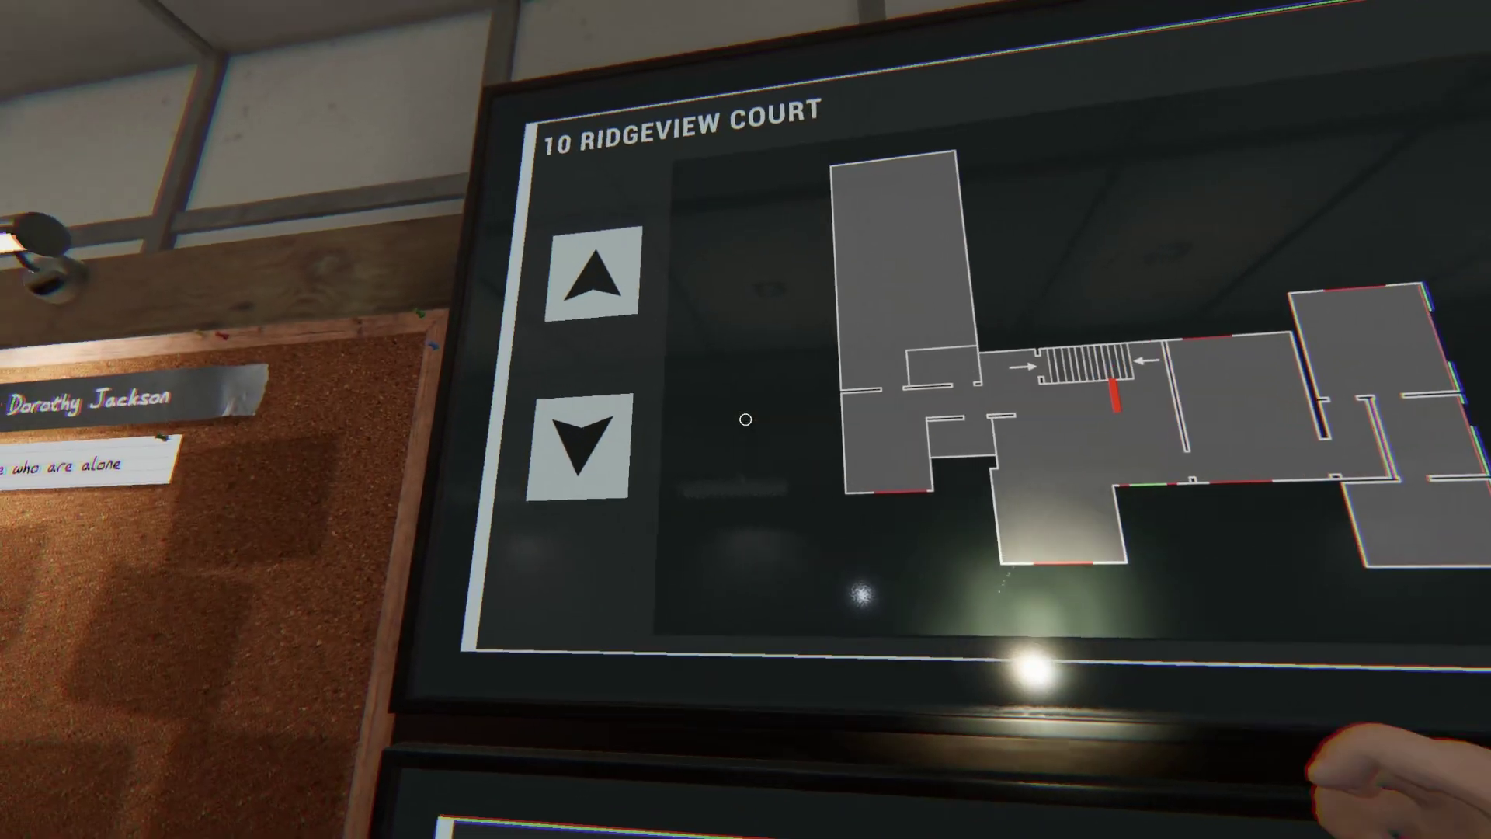
pyautogui.click(746, 420)
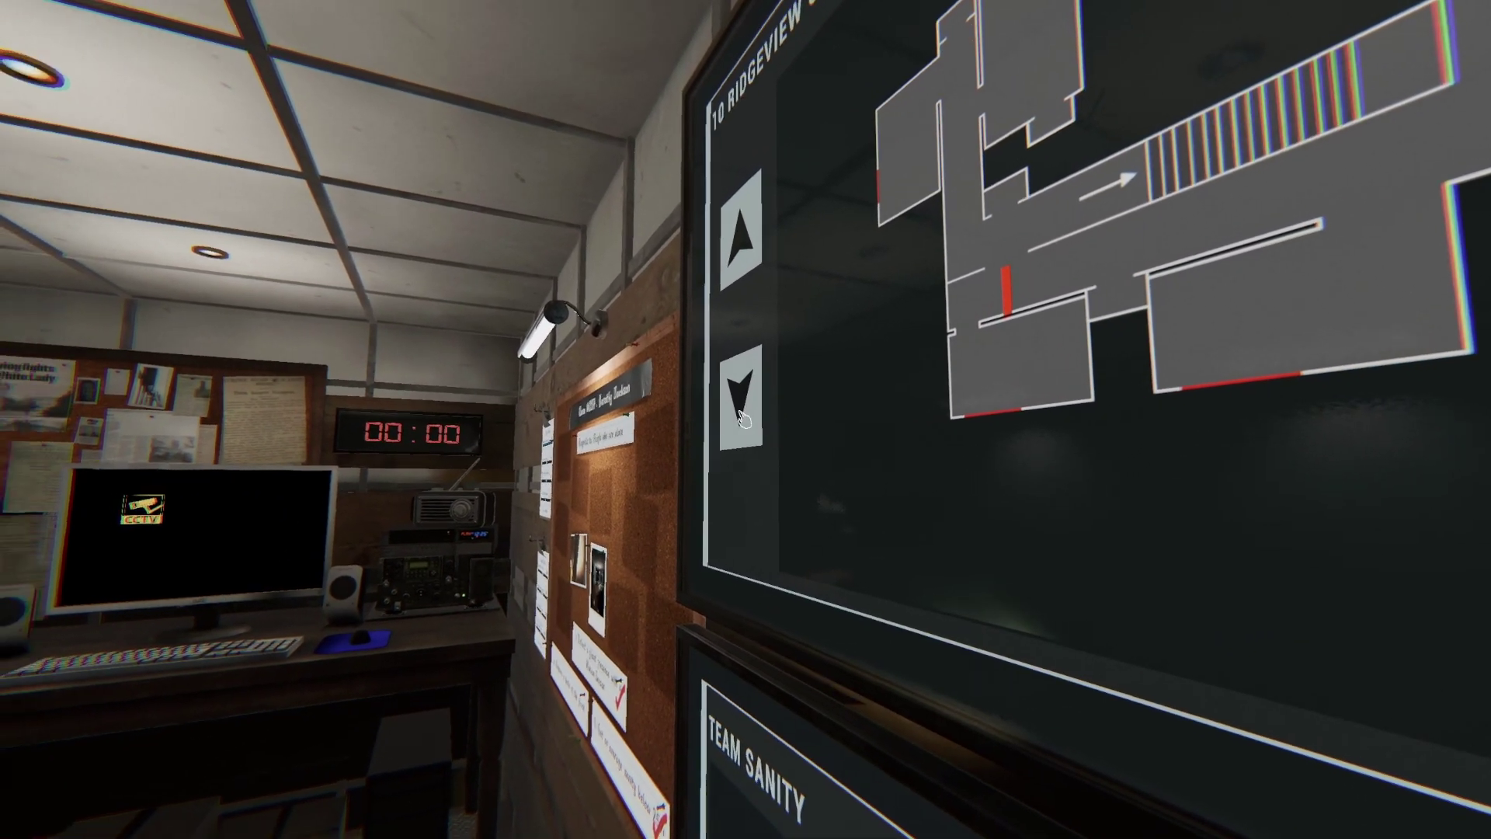
pyautogui.click(741, 420)
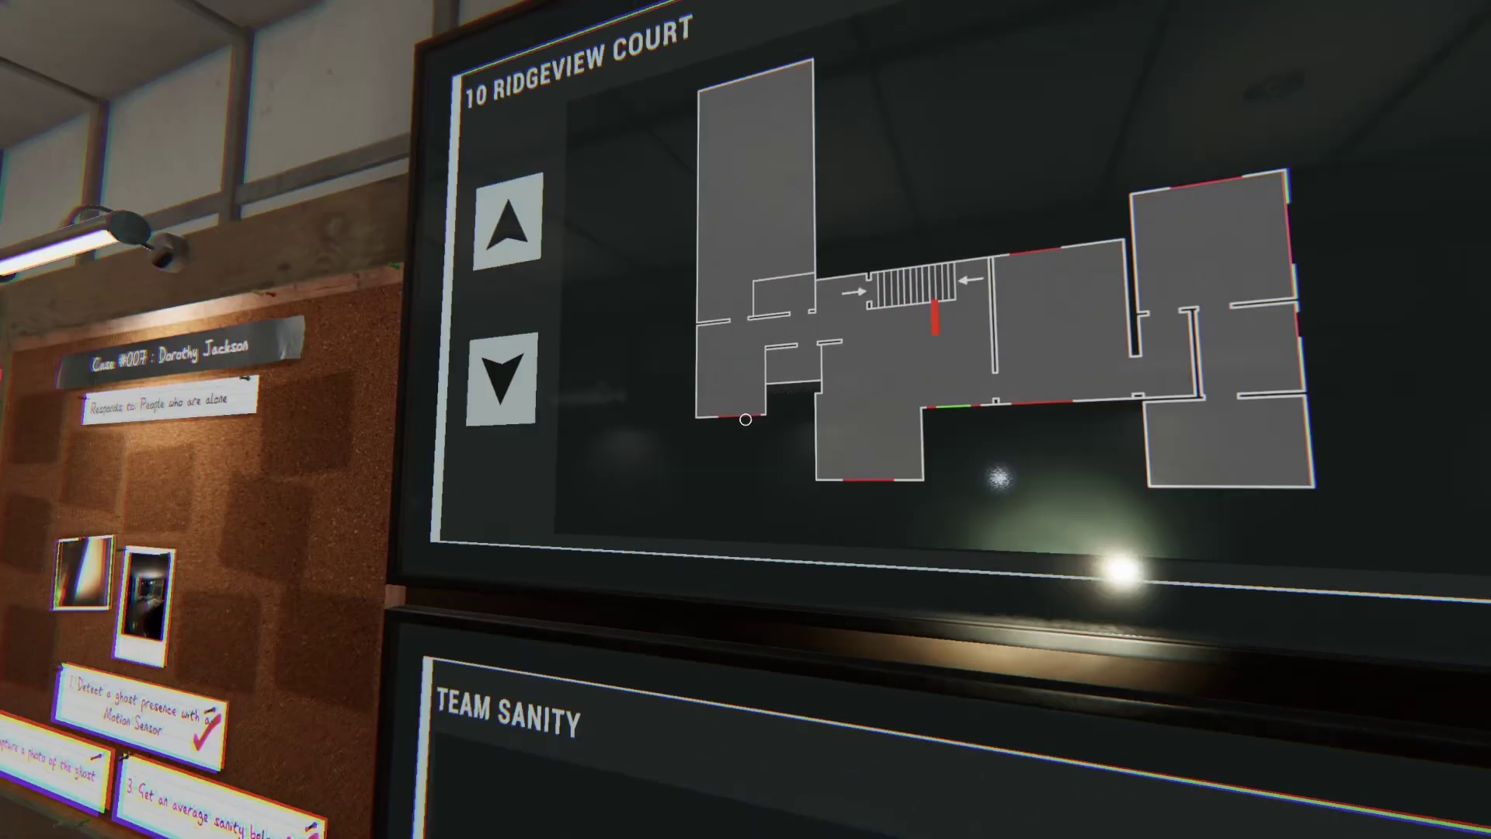
# Walk to the desk and strike Ghost Orb through on the journal's Evidence page.
pyautogui.press('w')
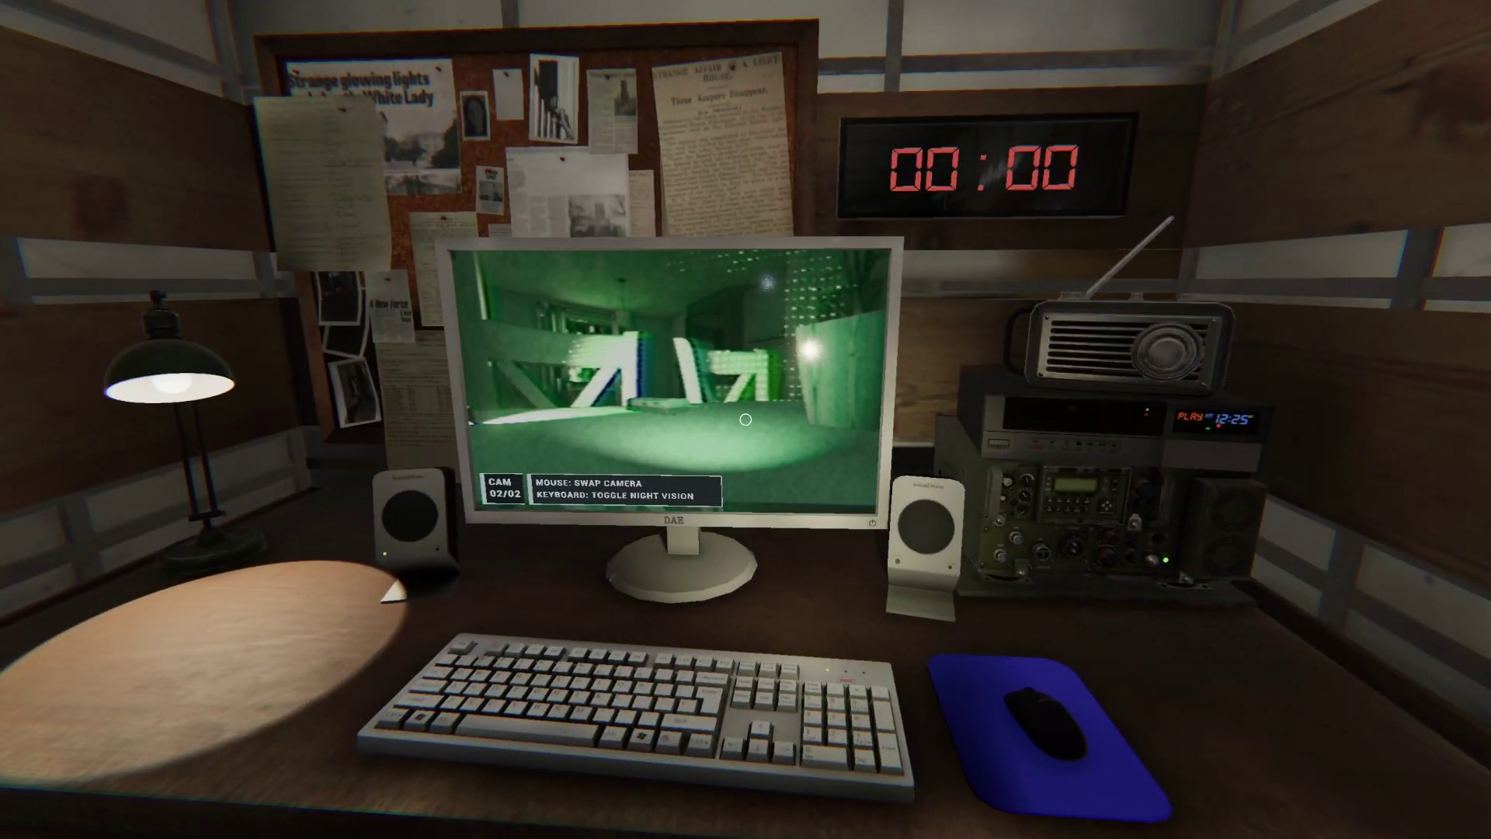
pyautogui.press('j')
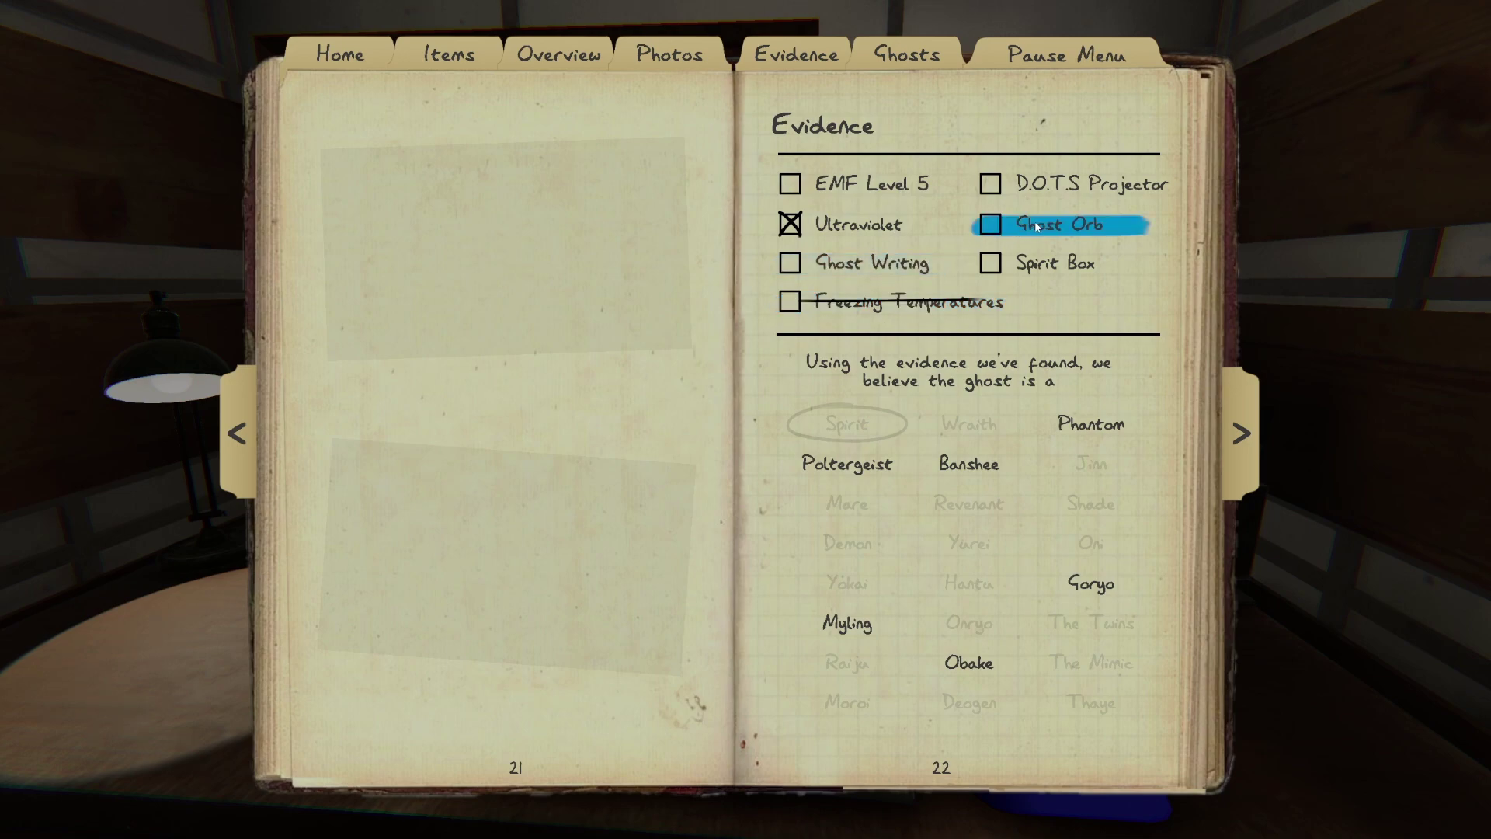
pyautogui.press('j')
pyautogui.press('w')
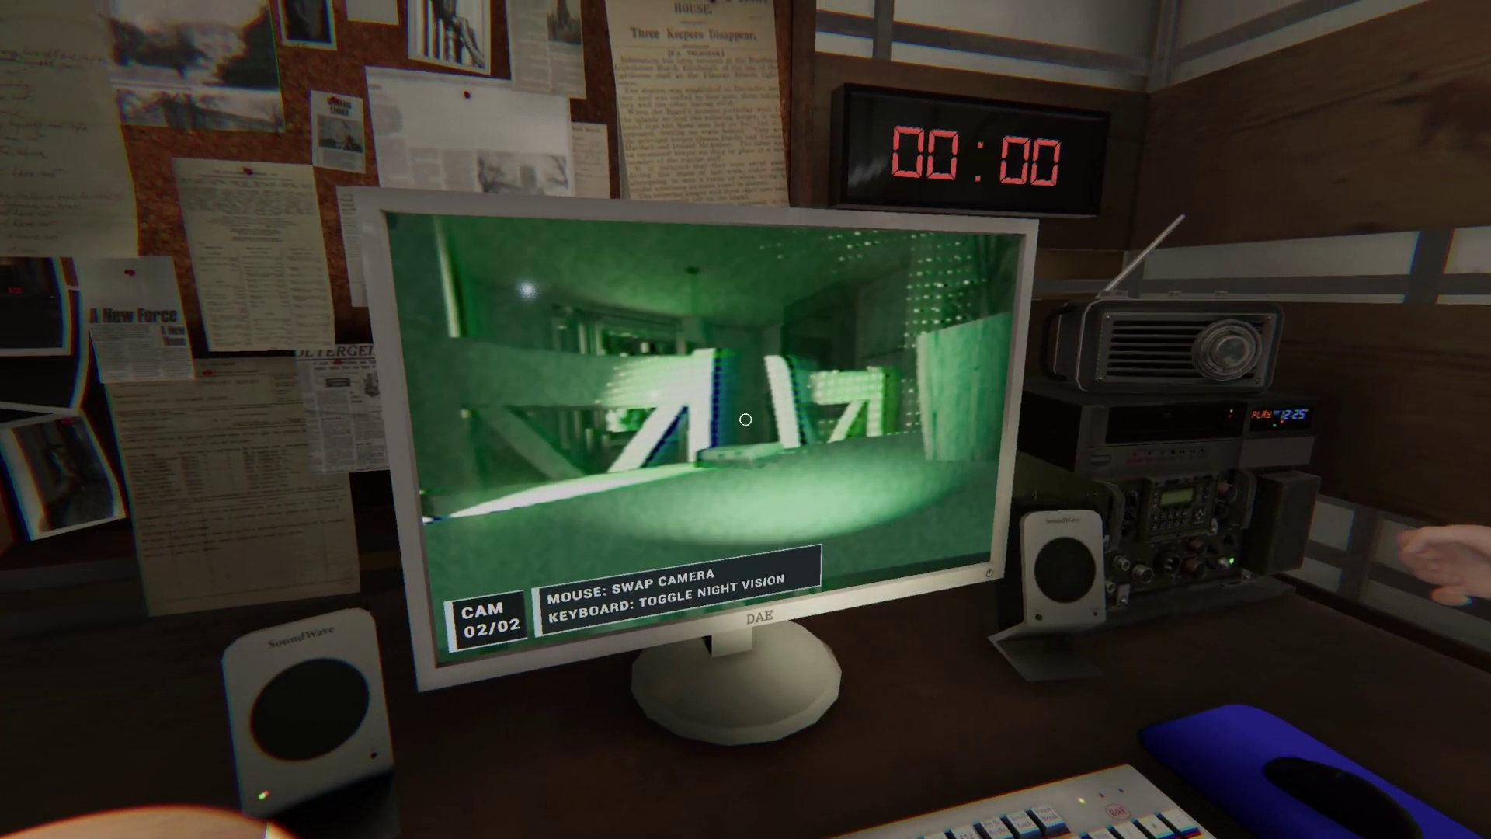
pyautogui.press('j')
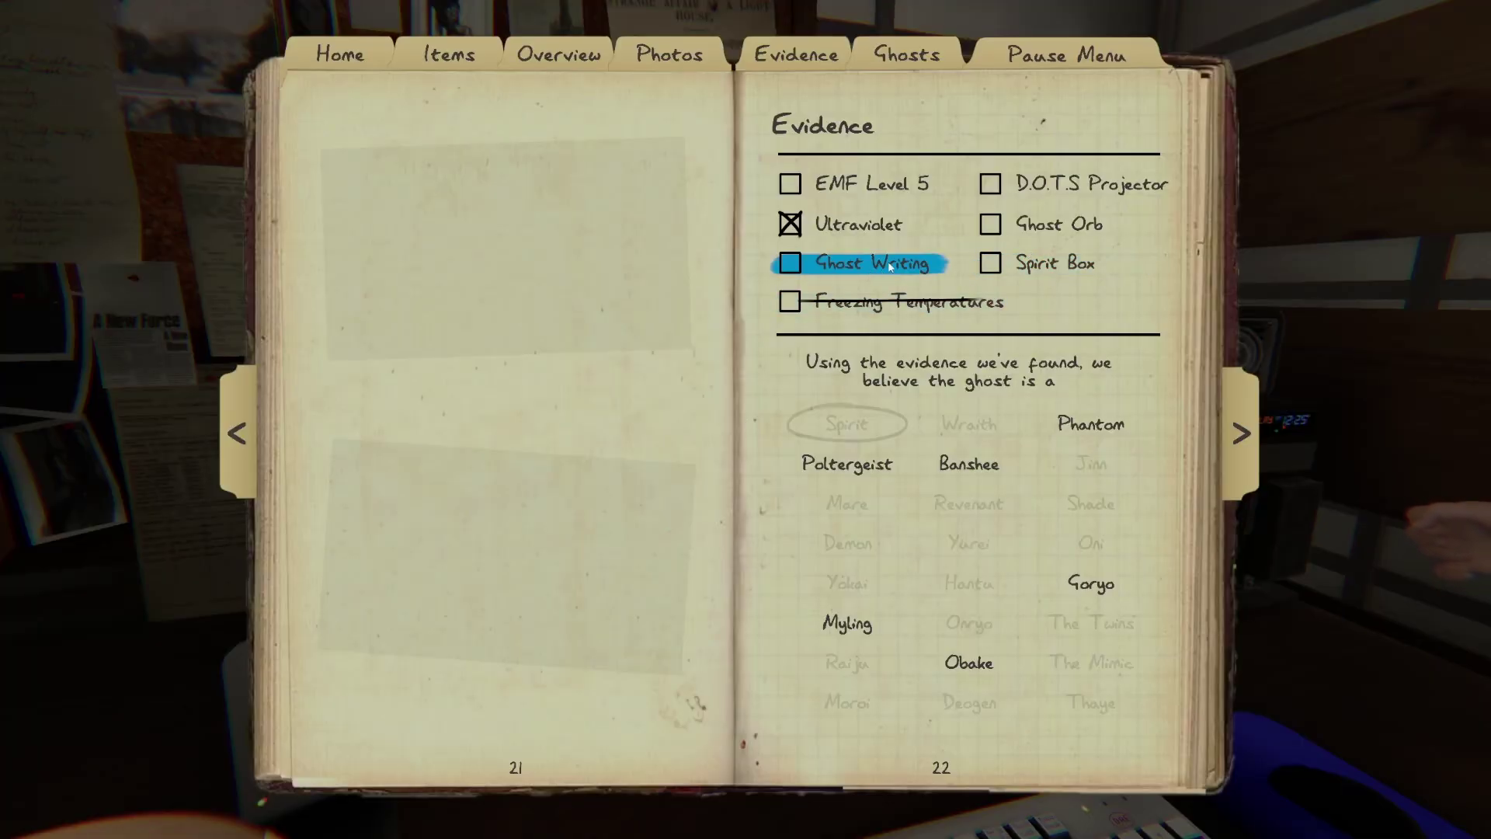
pyautogui.doubleClick(1055, 226)
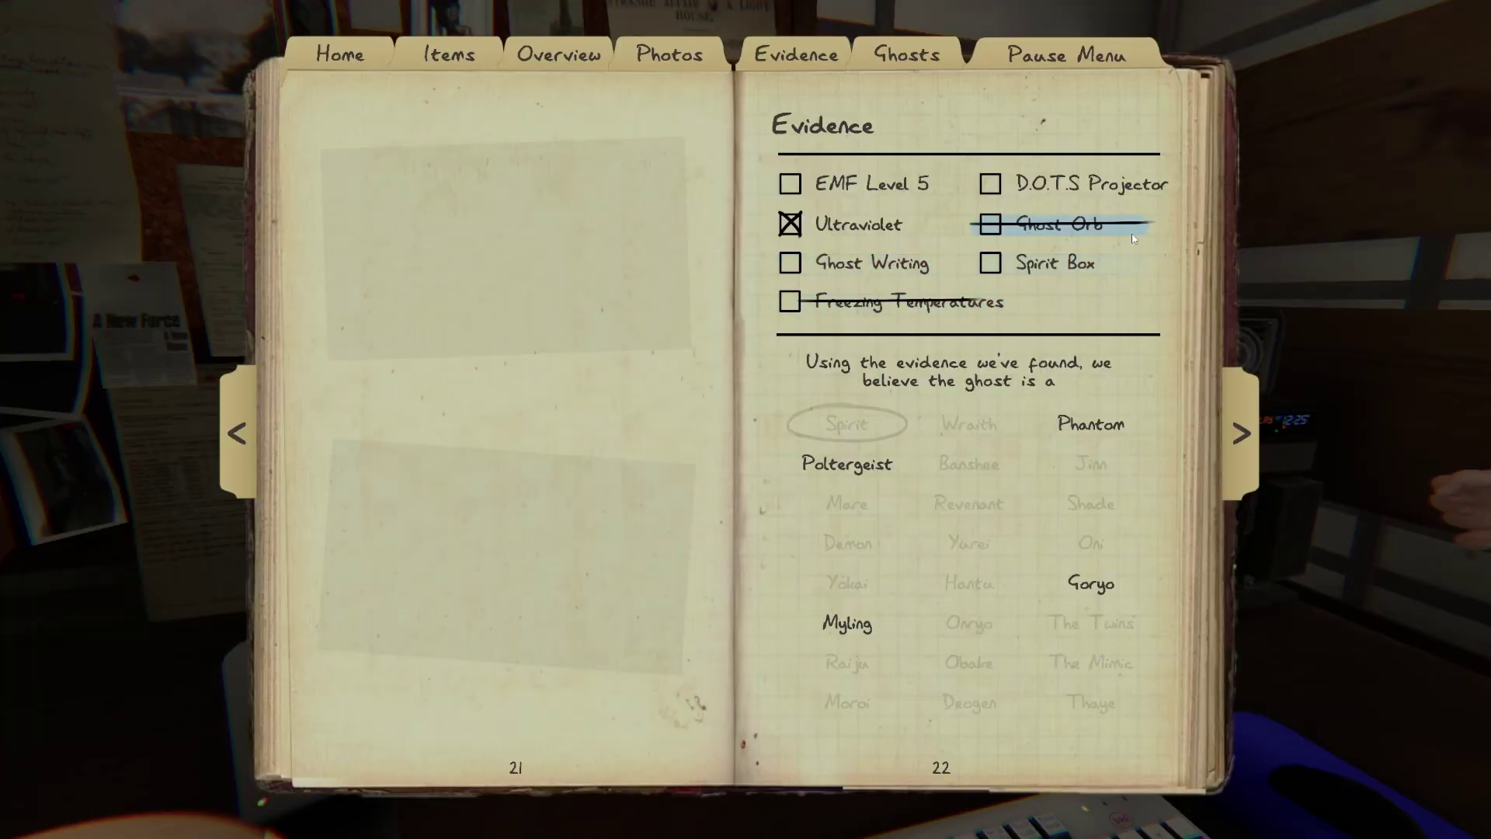
pyautogui.press('j')
pyautogui.press('j')
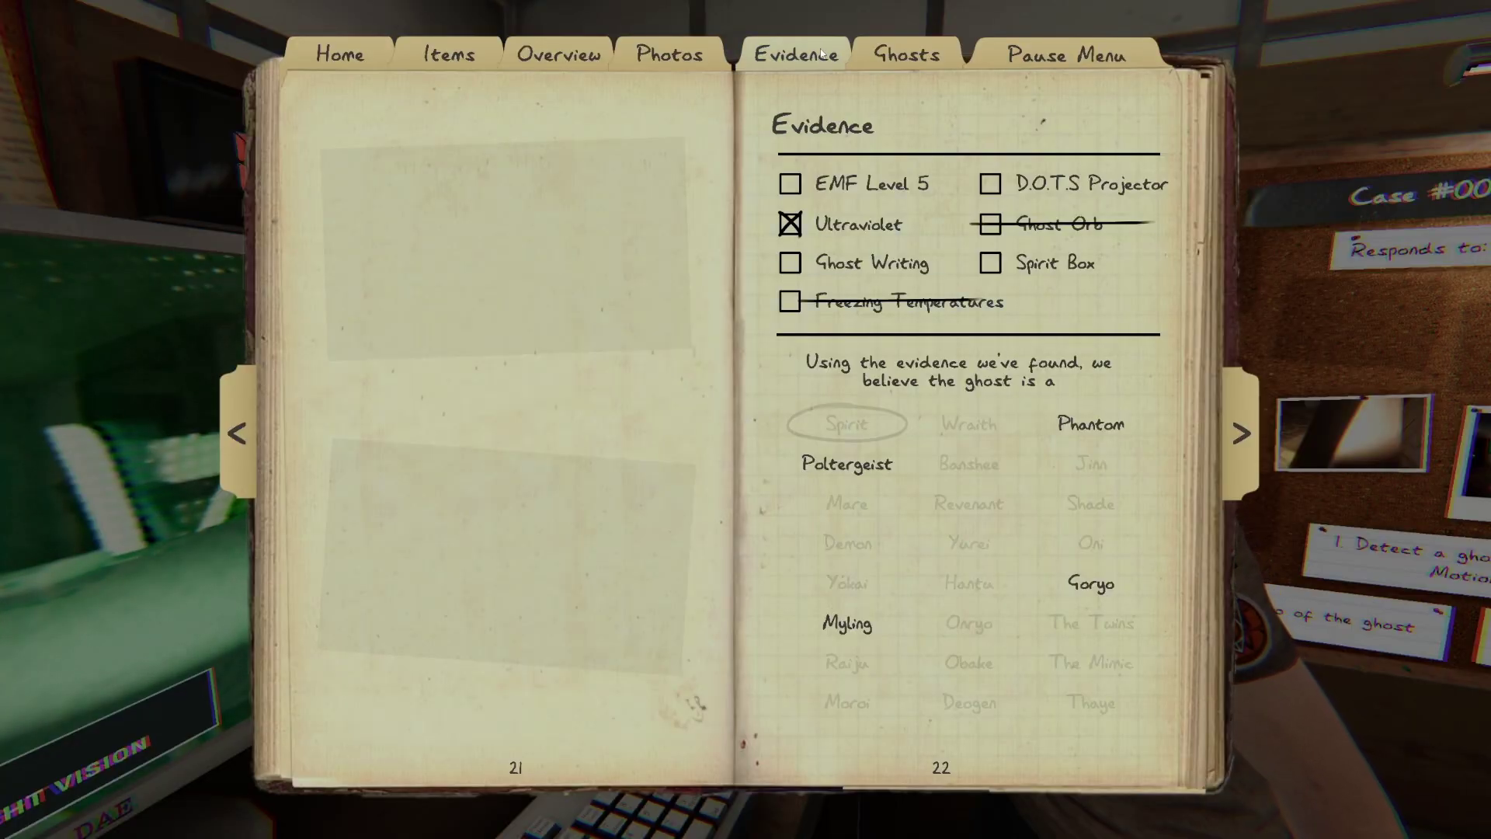
# Read the Poltergeist entry in the journal's ghost types.
pyautogui.click(897, 55)
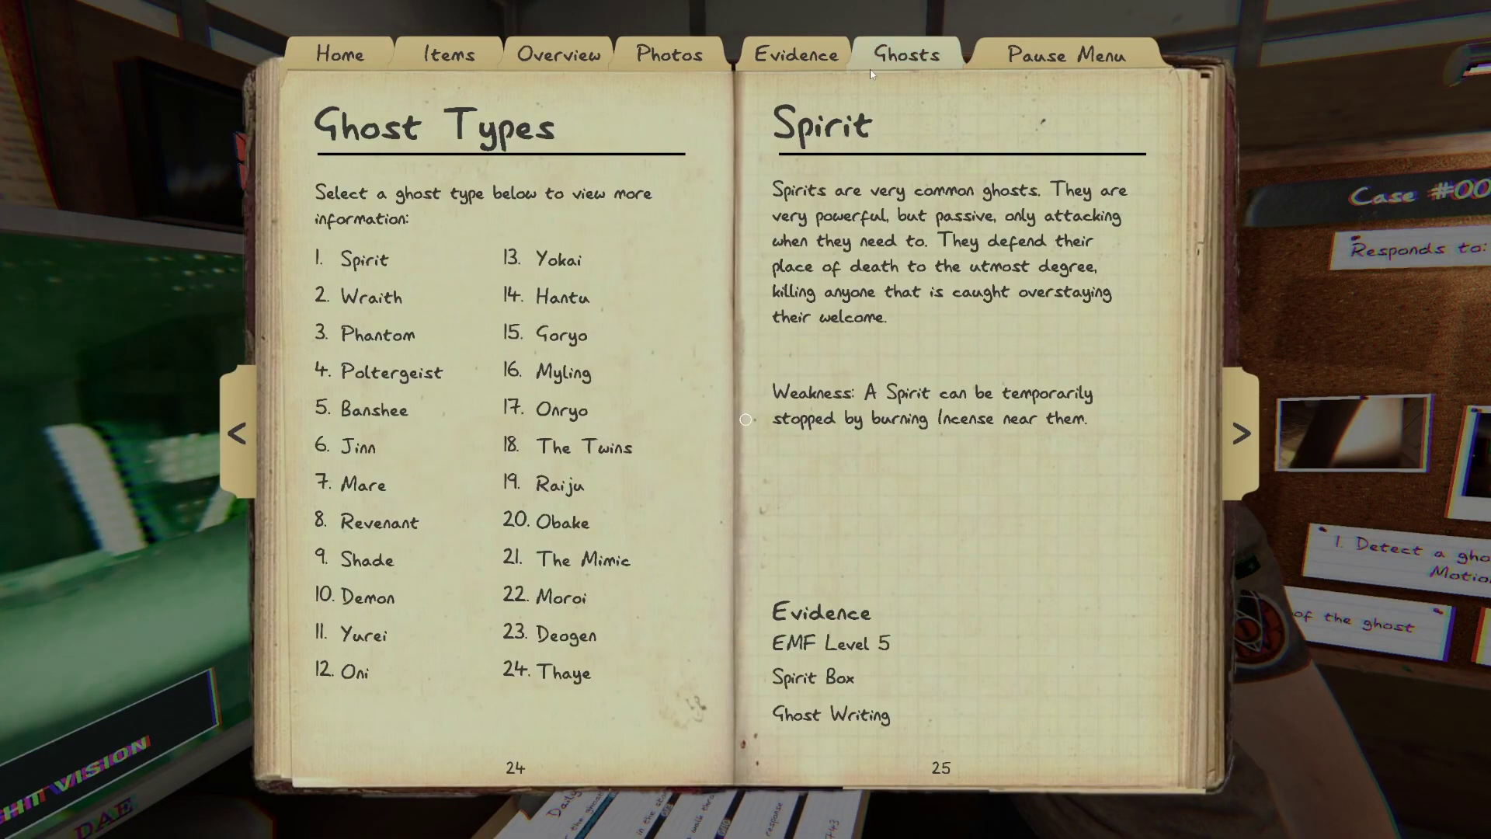
pyautogui.click(388, 379)
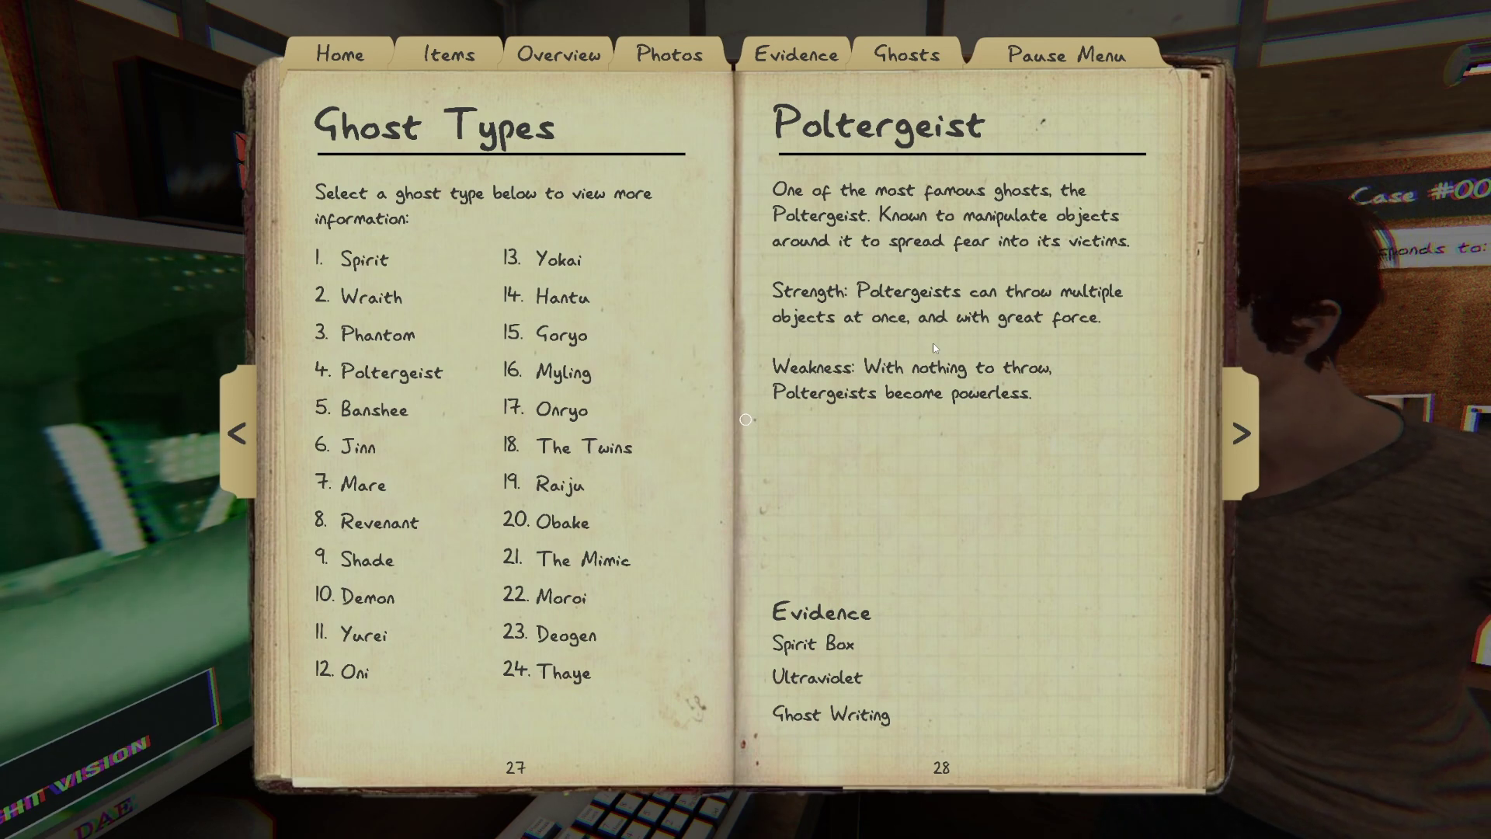
pyautogui.press('j')
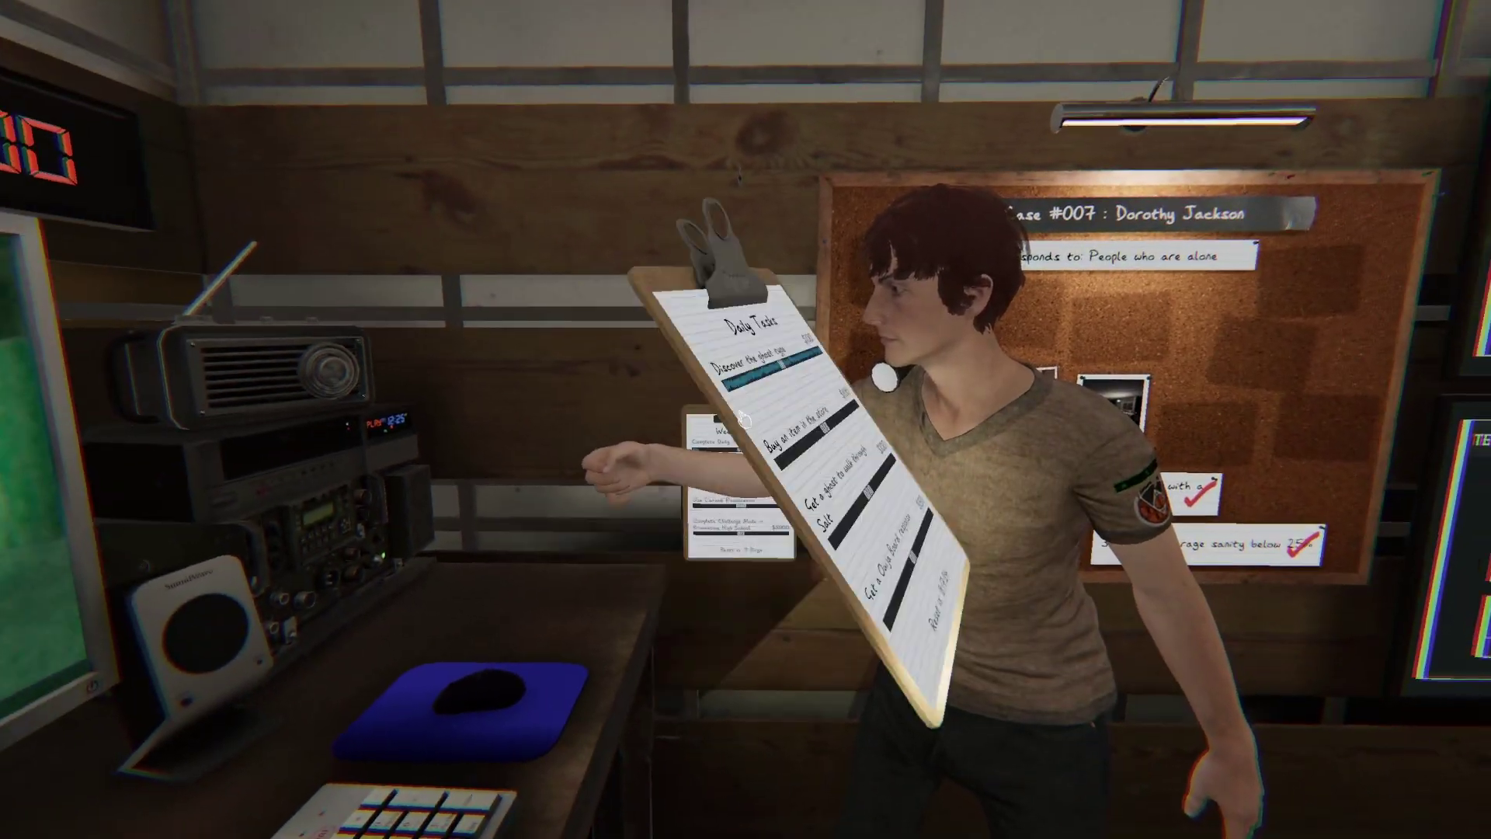
# Reopen the journal, check the evidence list, and read the Myling entry.
pyautogui.press('j')
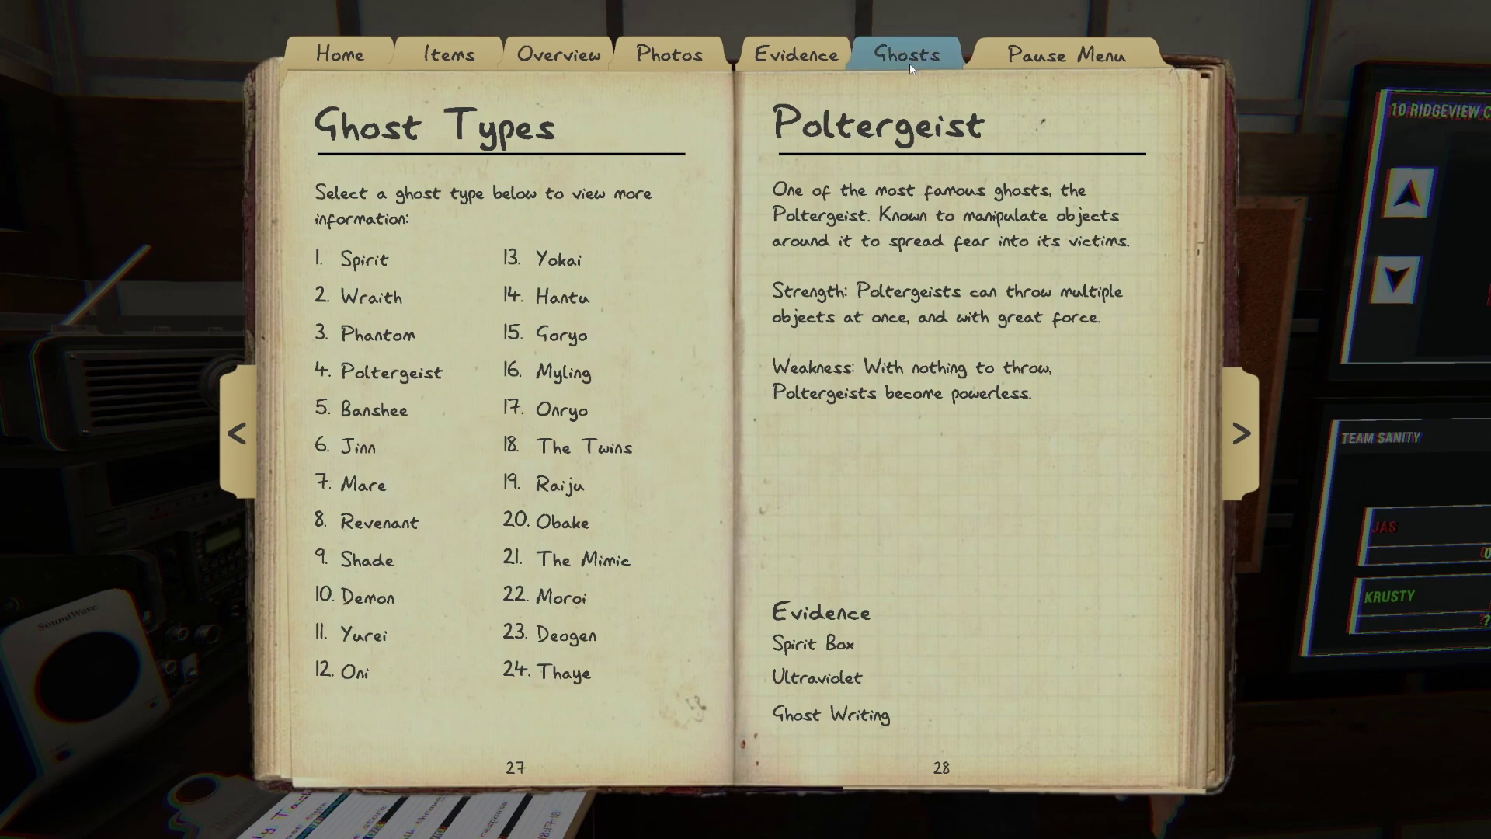
pyautogui.click(876, 58)
pyautogui.click(825, 61)
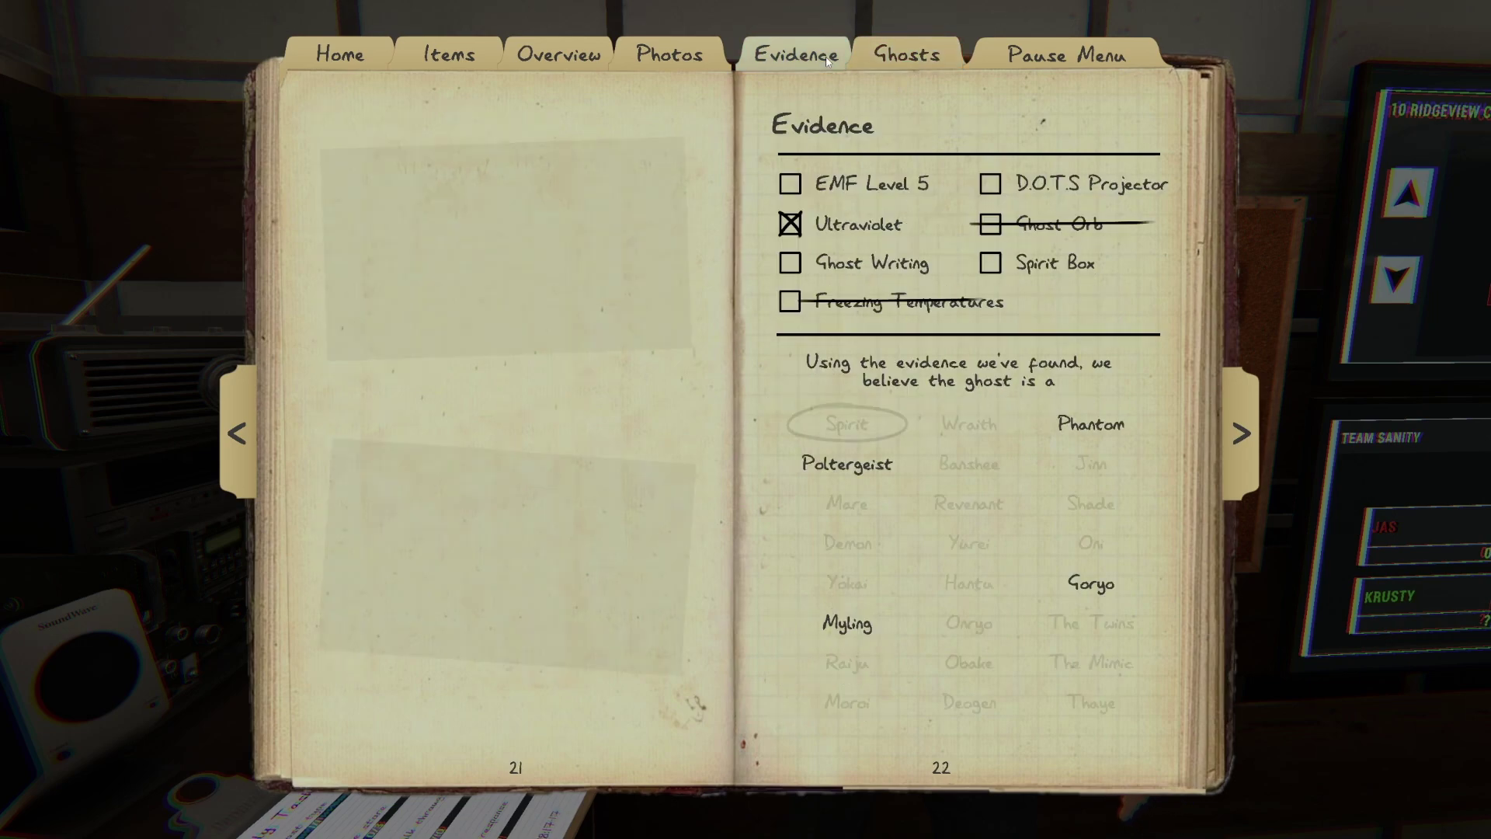
pyautogui.click(868, 56)
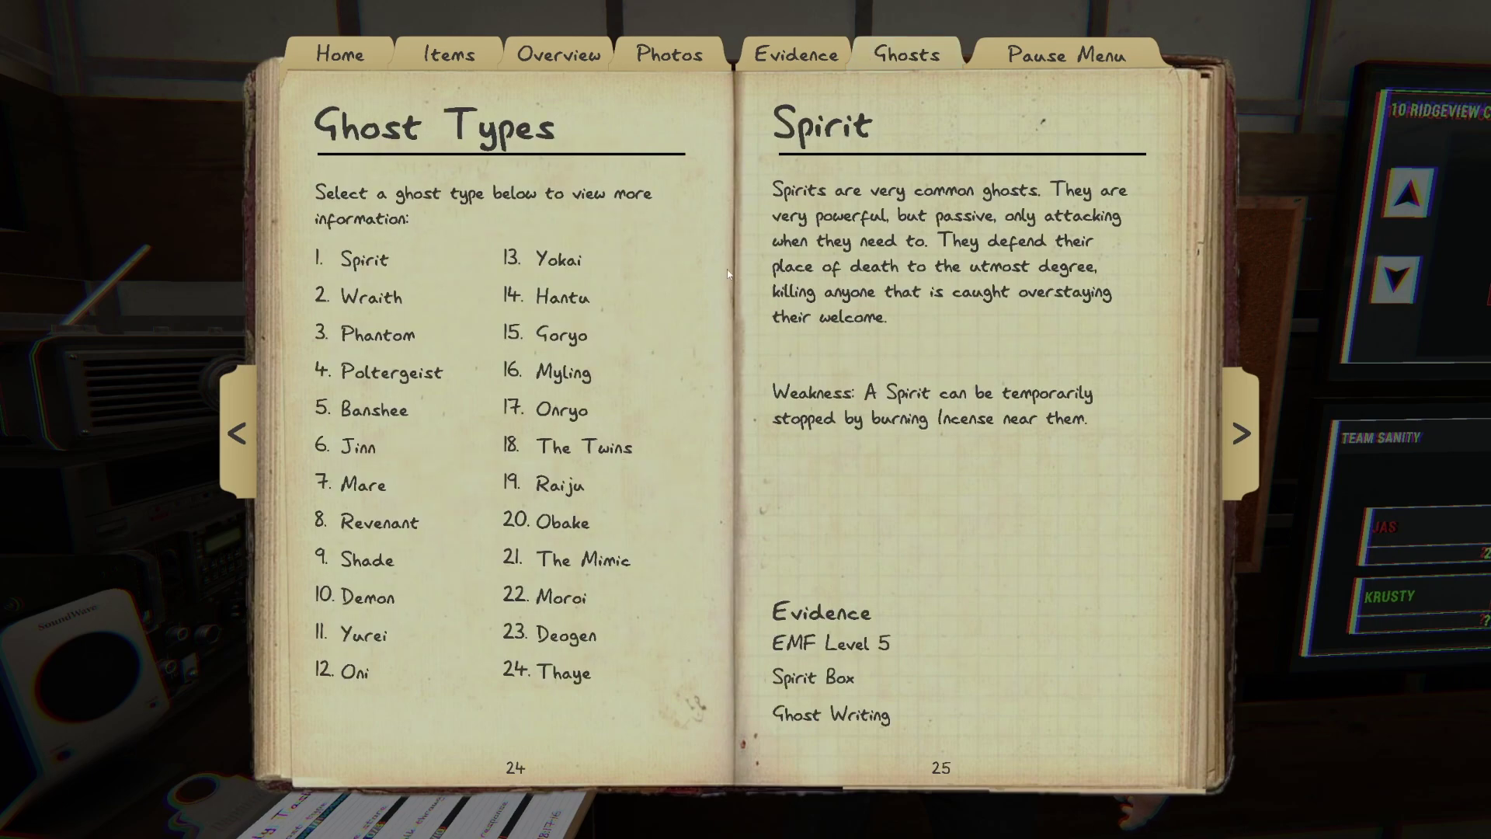
pyautogui.click(586, 377)
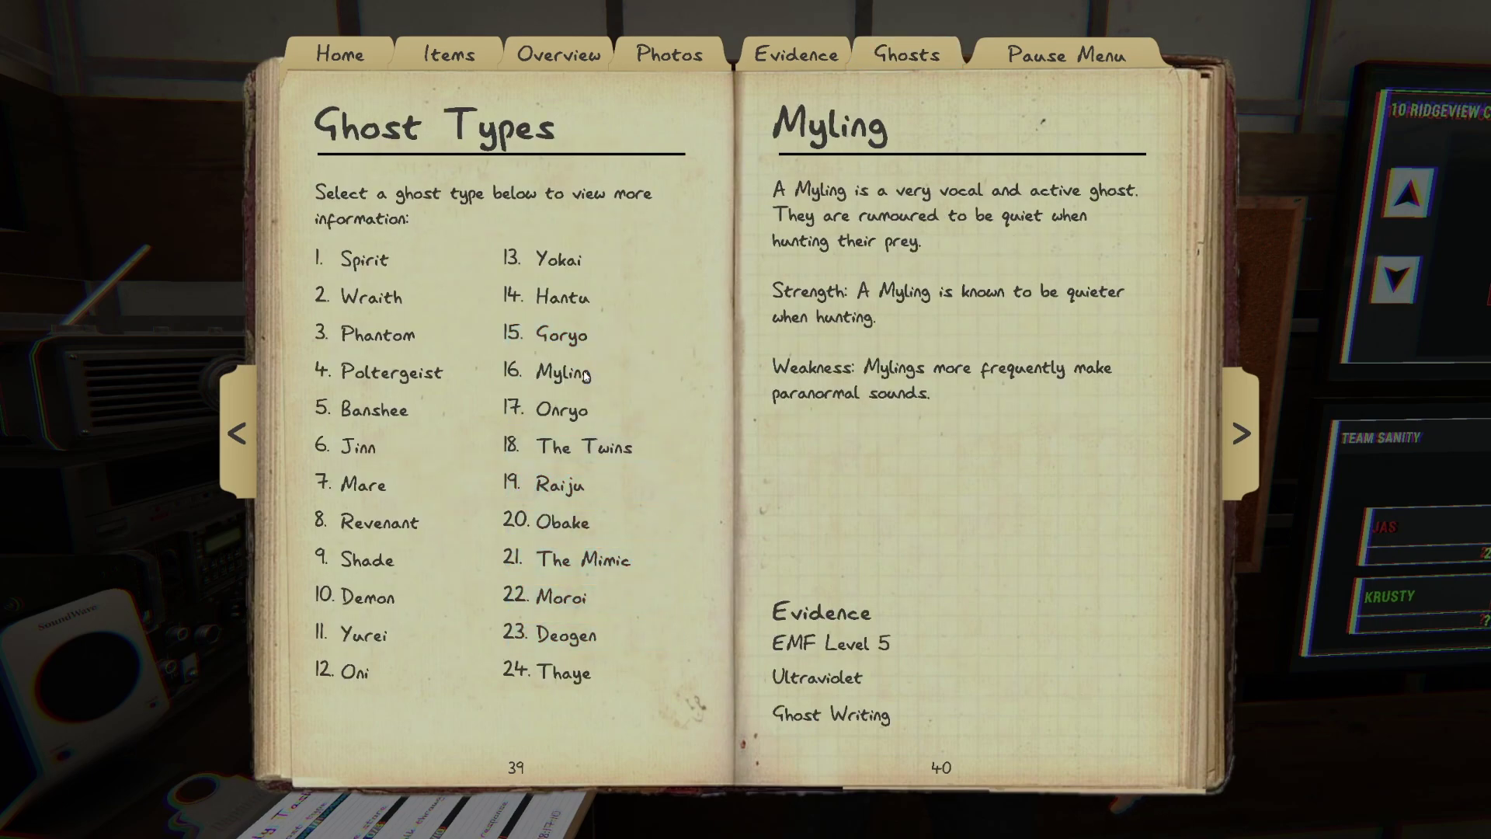
pyautogui.press('j')
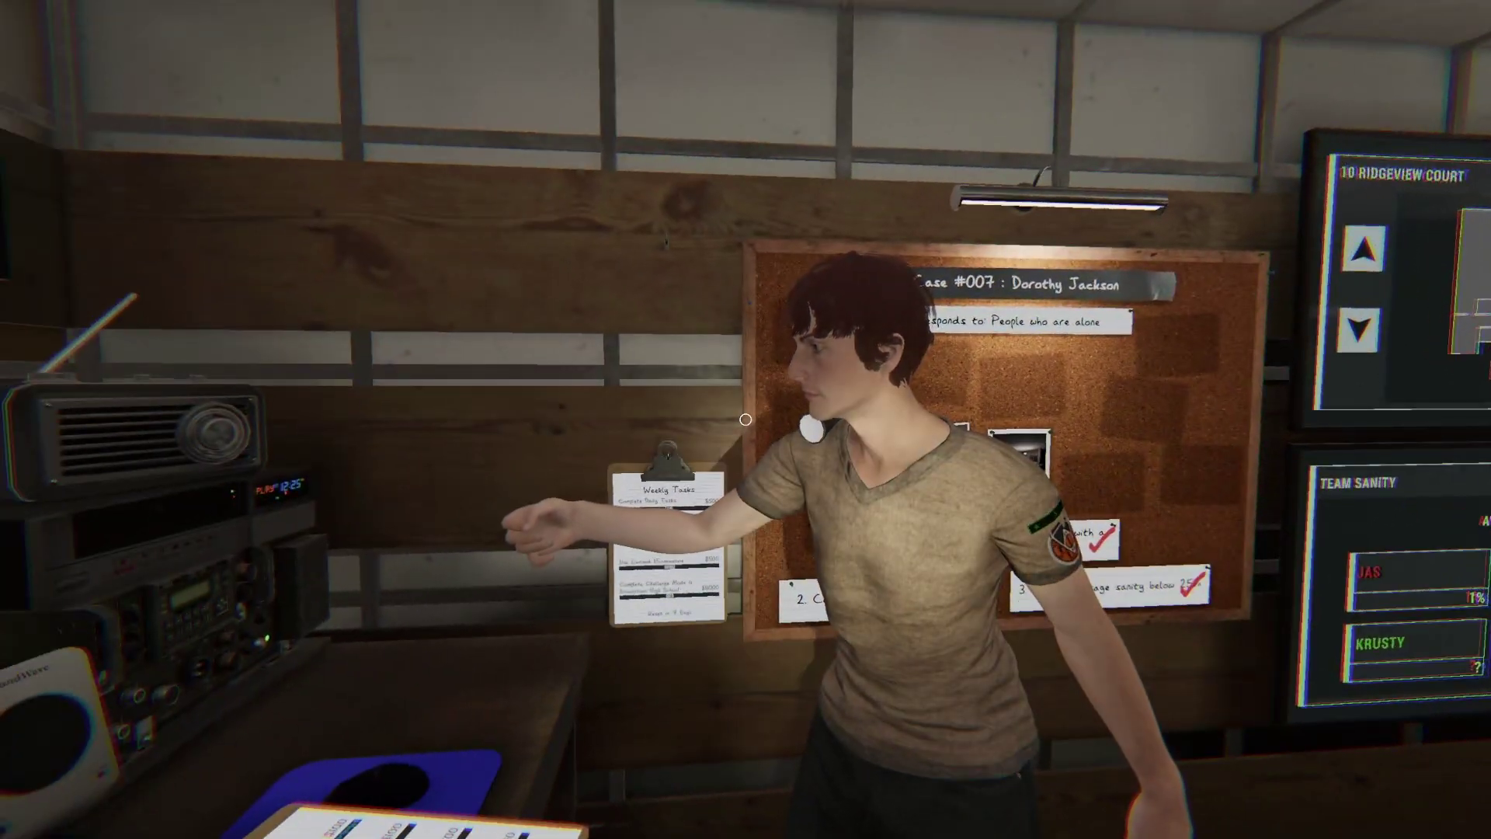
pyautogui.press('j')
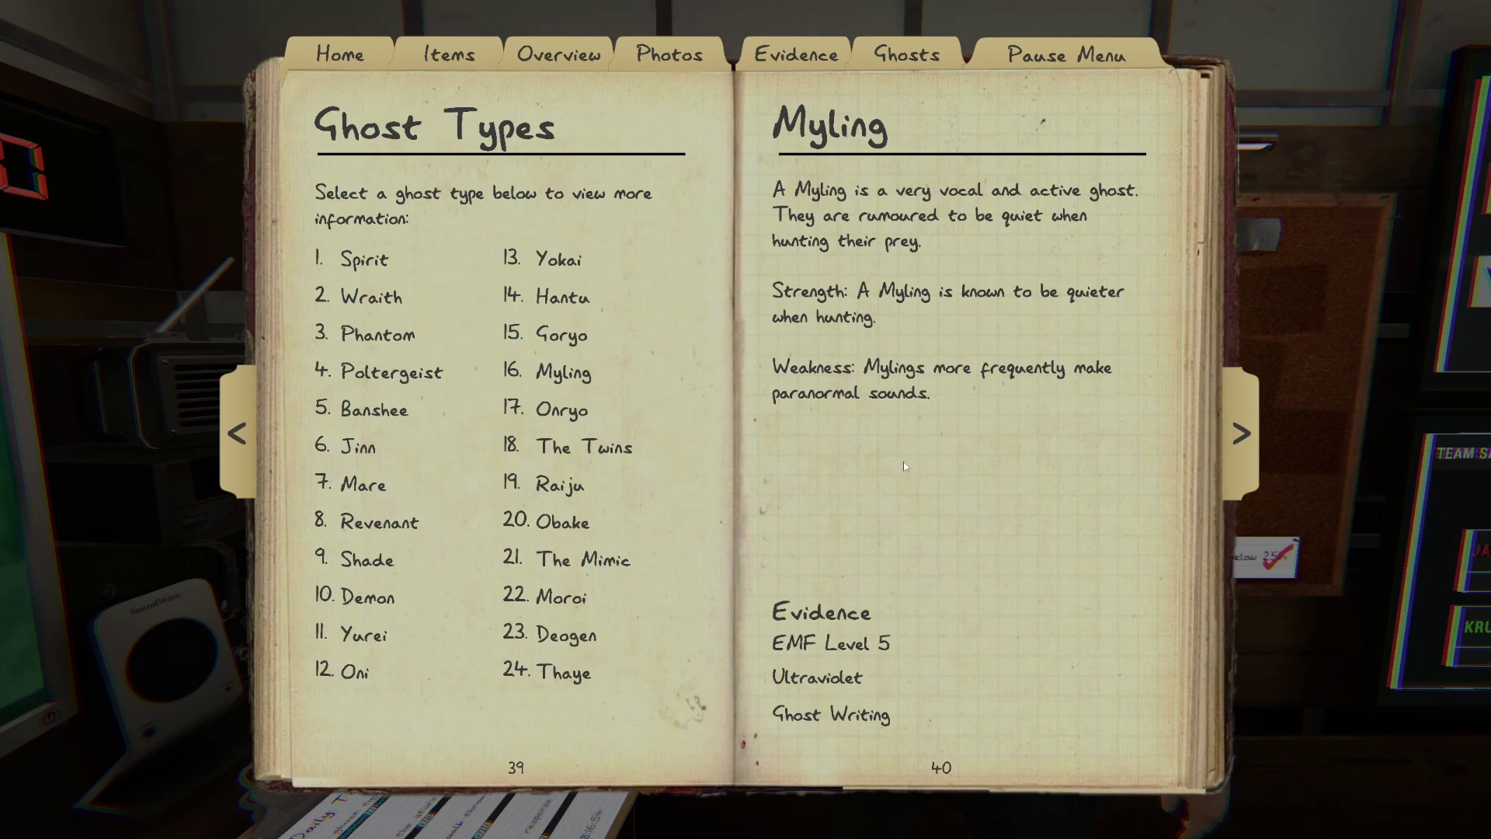
# Compare the evidence checklist, then read the Phantom entry in ghost types.
pyautogui.click(910, 67)
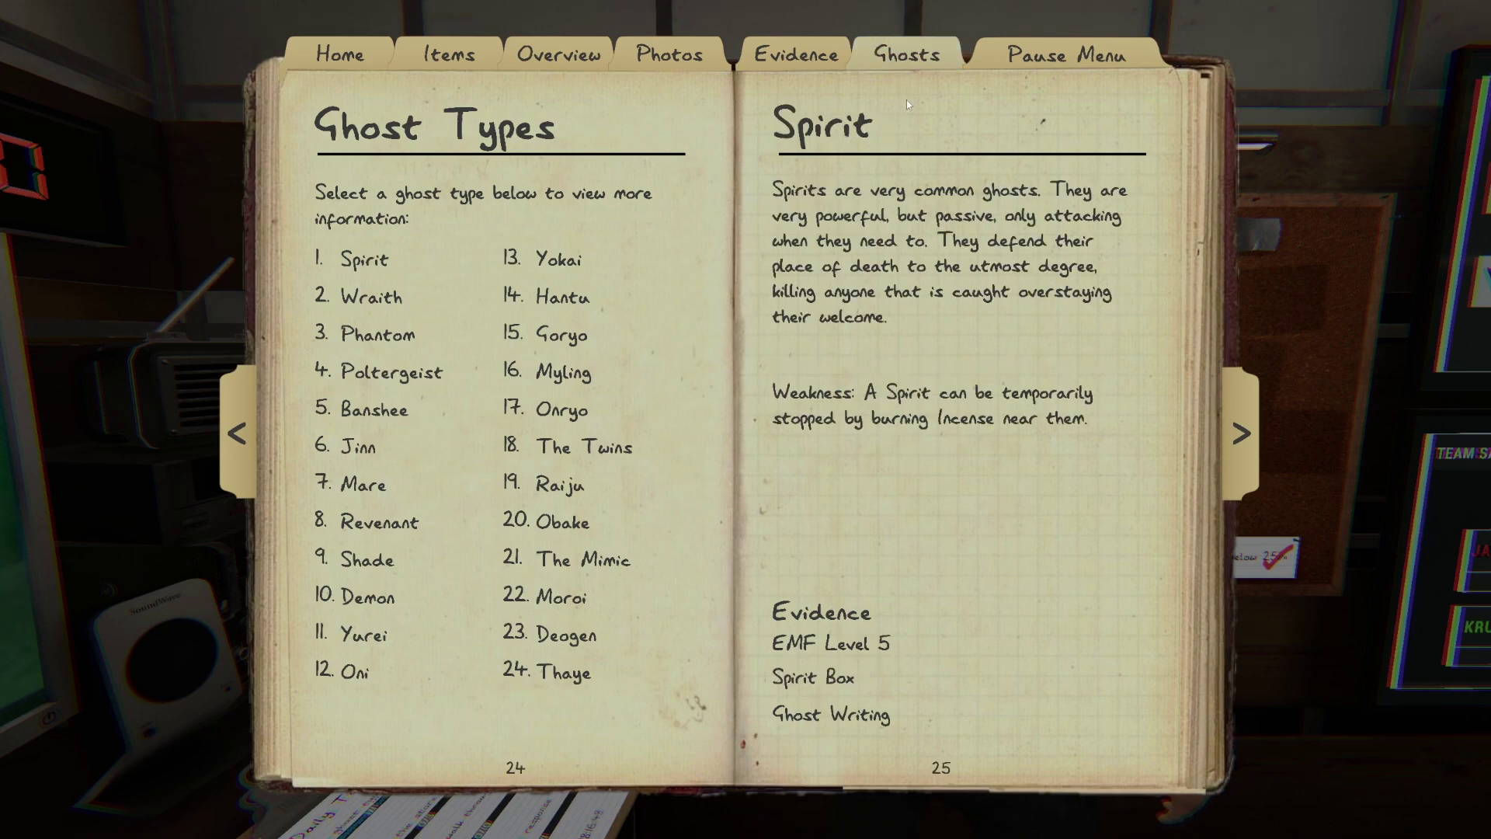
pyautogui.click(795, 55)
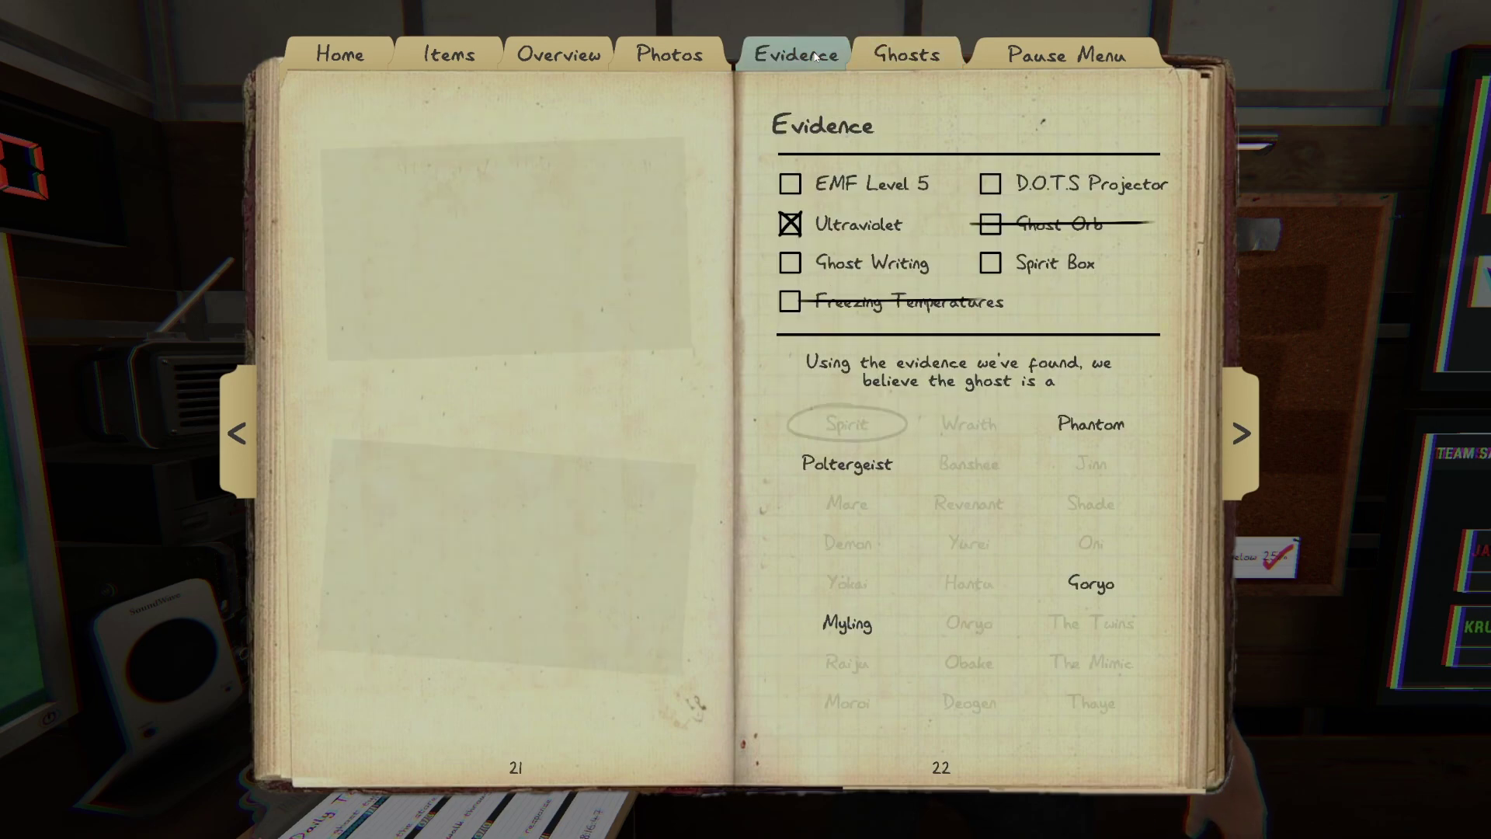
pyautogui.click(900, 65)
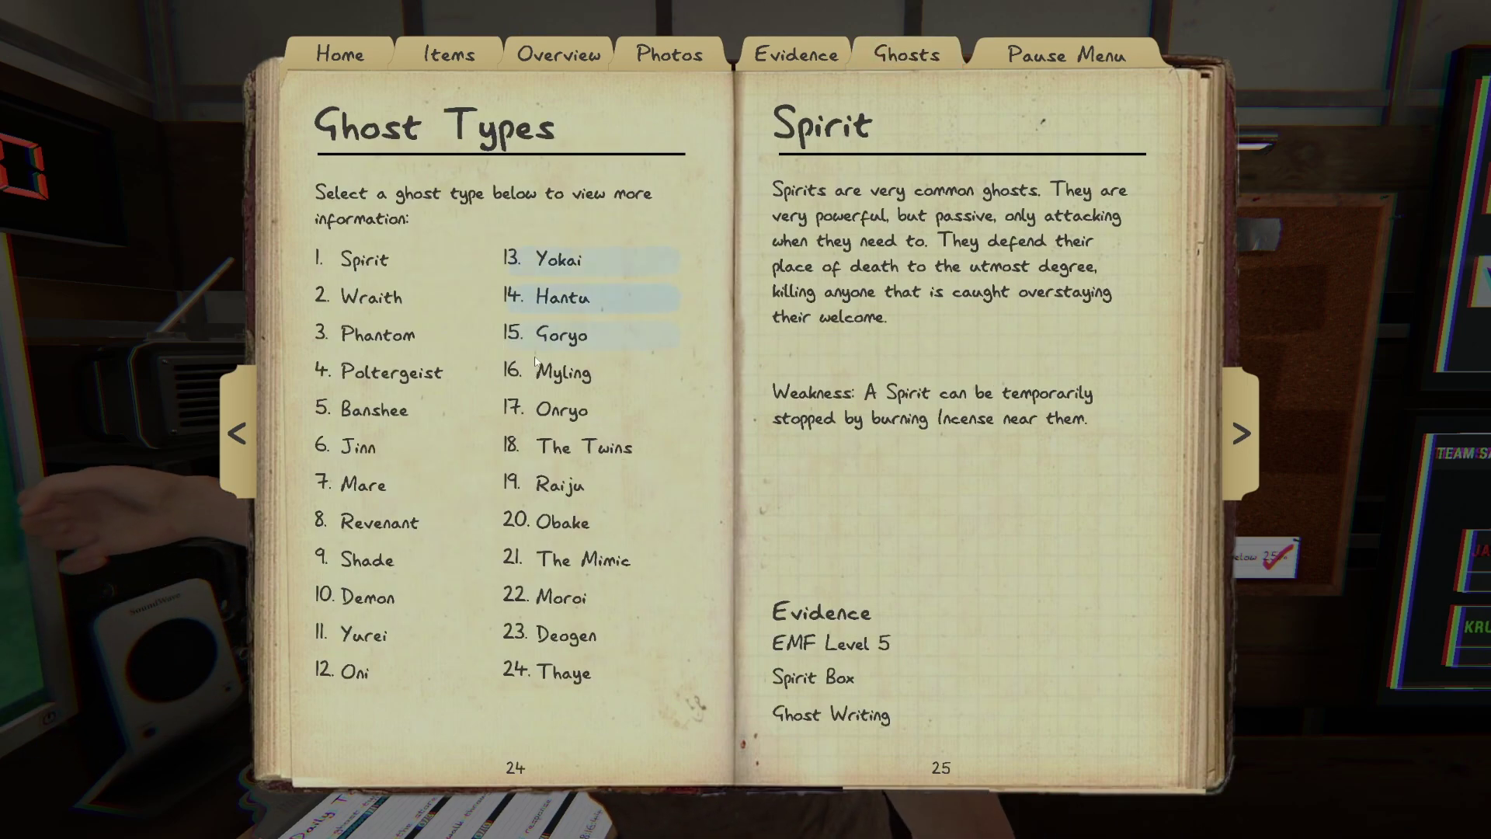
pyautogui.click(397, 326)
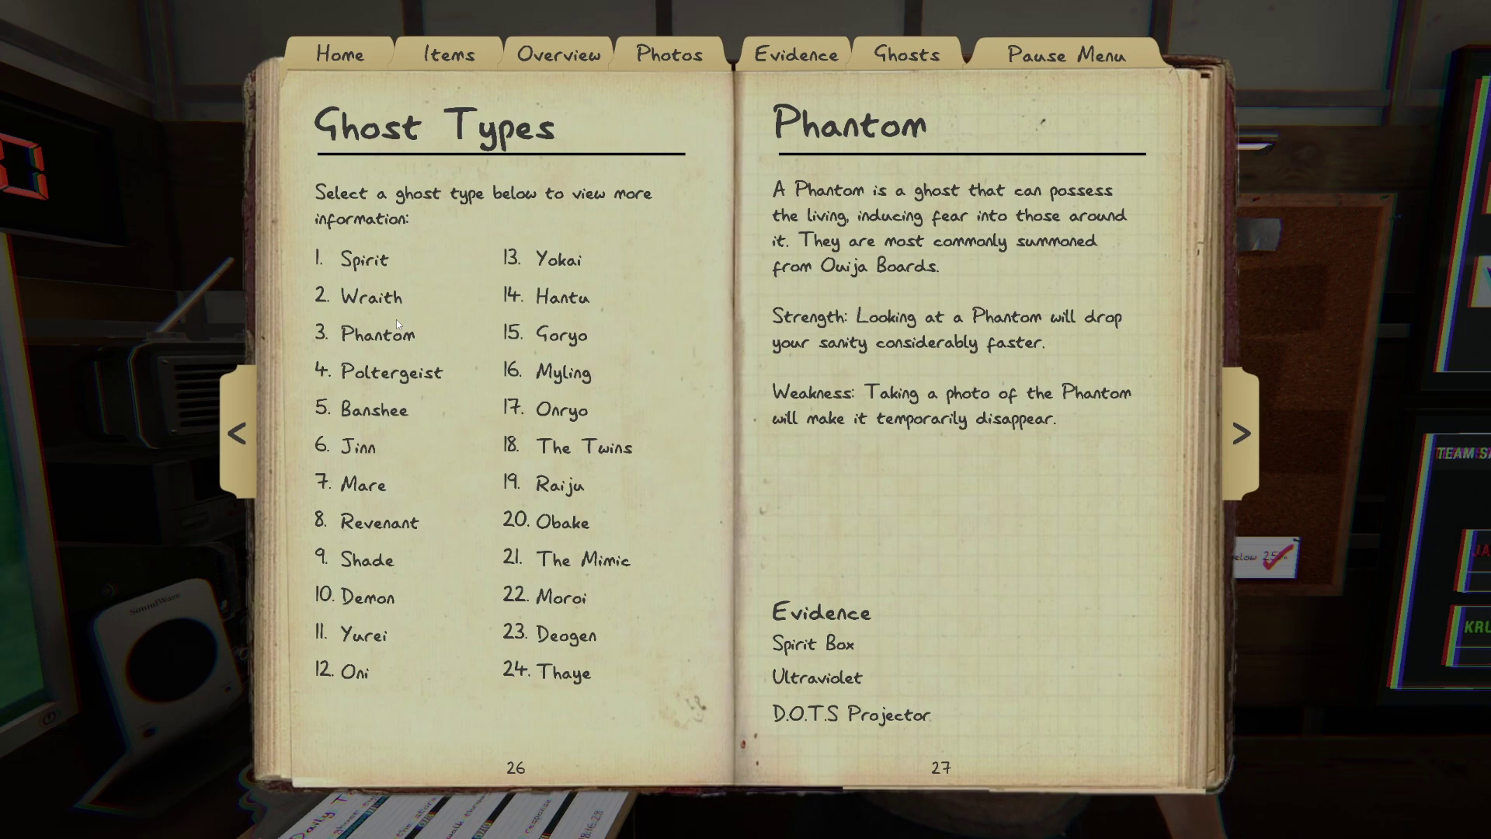
# Recheck the evidence checklist, read the Goryo entry, and close the journal.
pyautogui.click(912, 49)
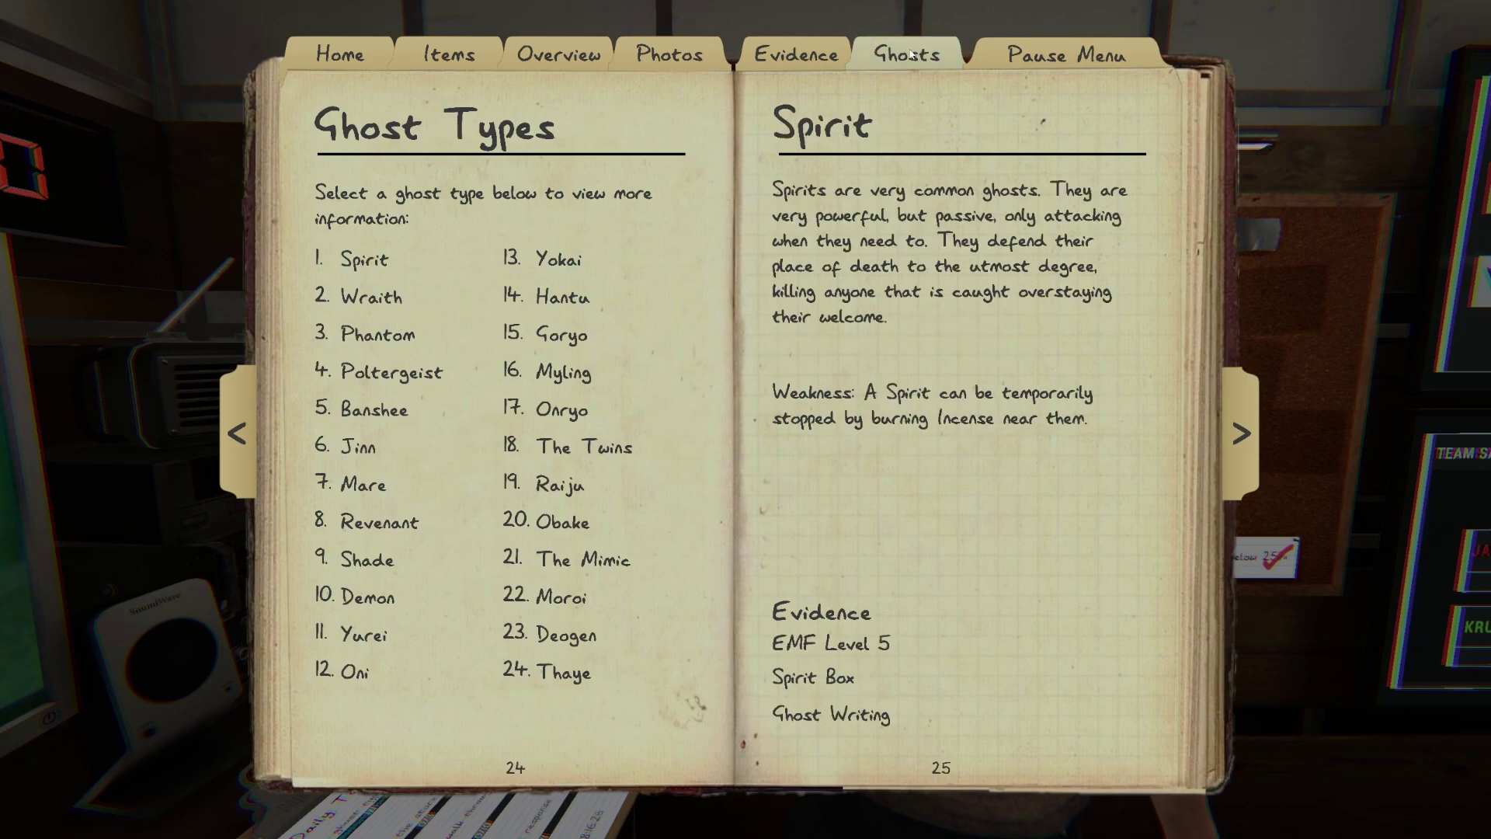
pyautogui.click(800, 70)
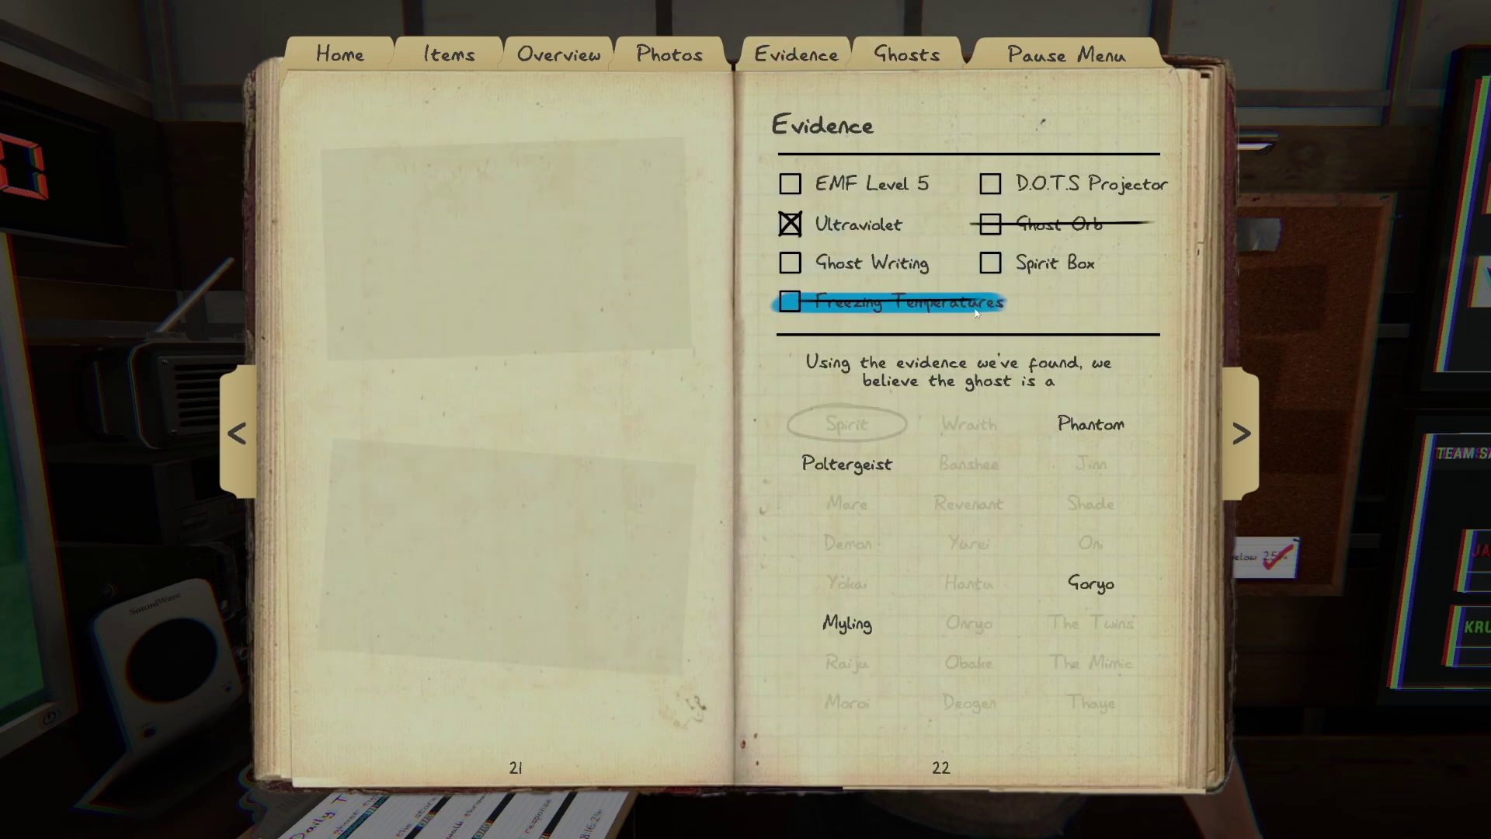
pyautogui.click(906, 54)
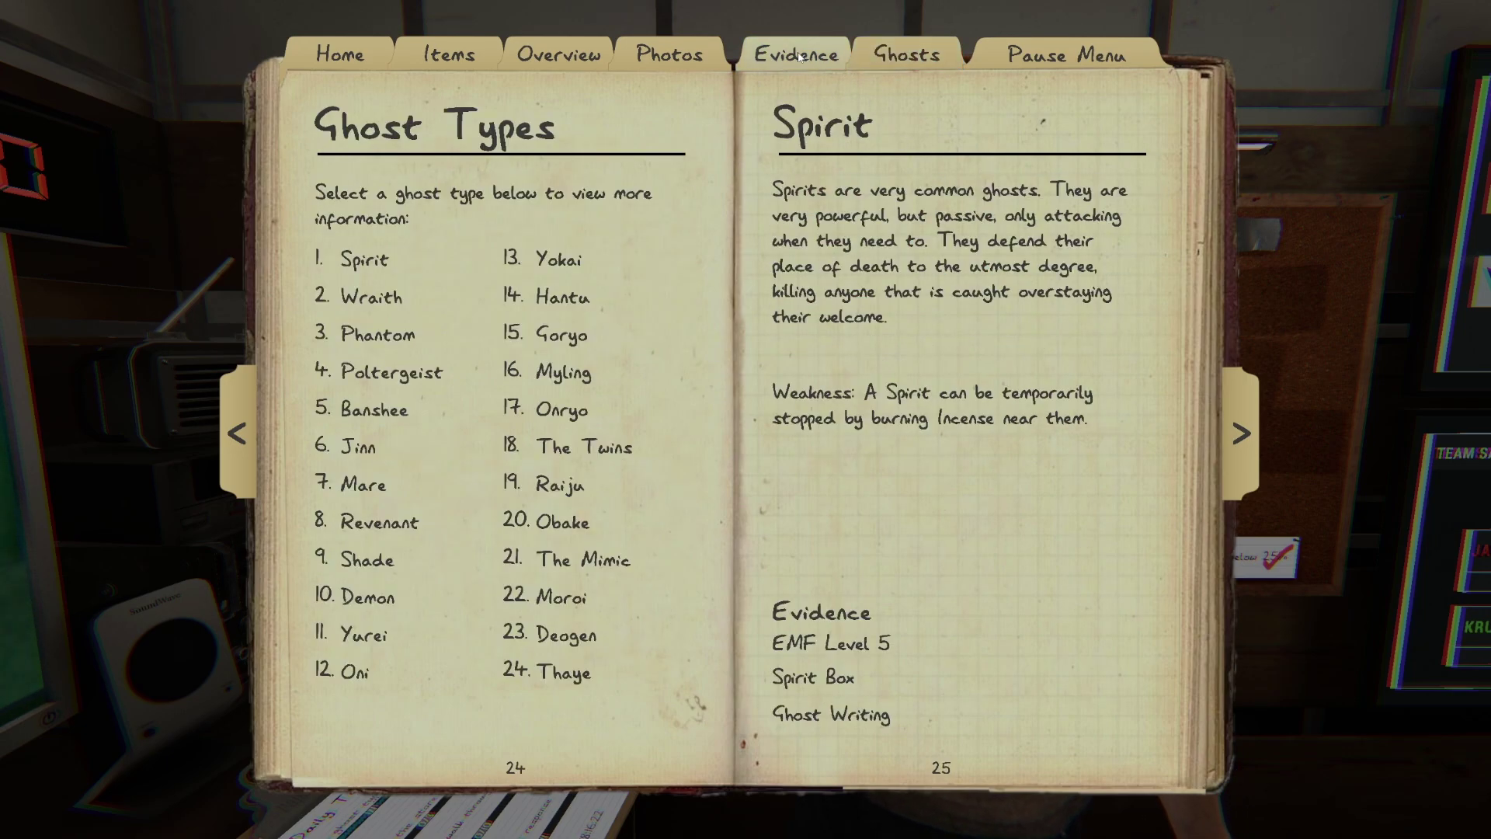
pyautogui.click(596, 332)
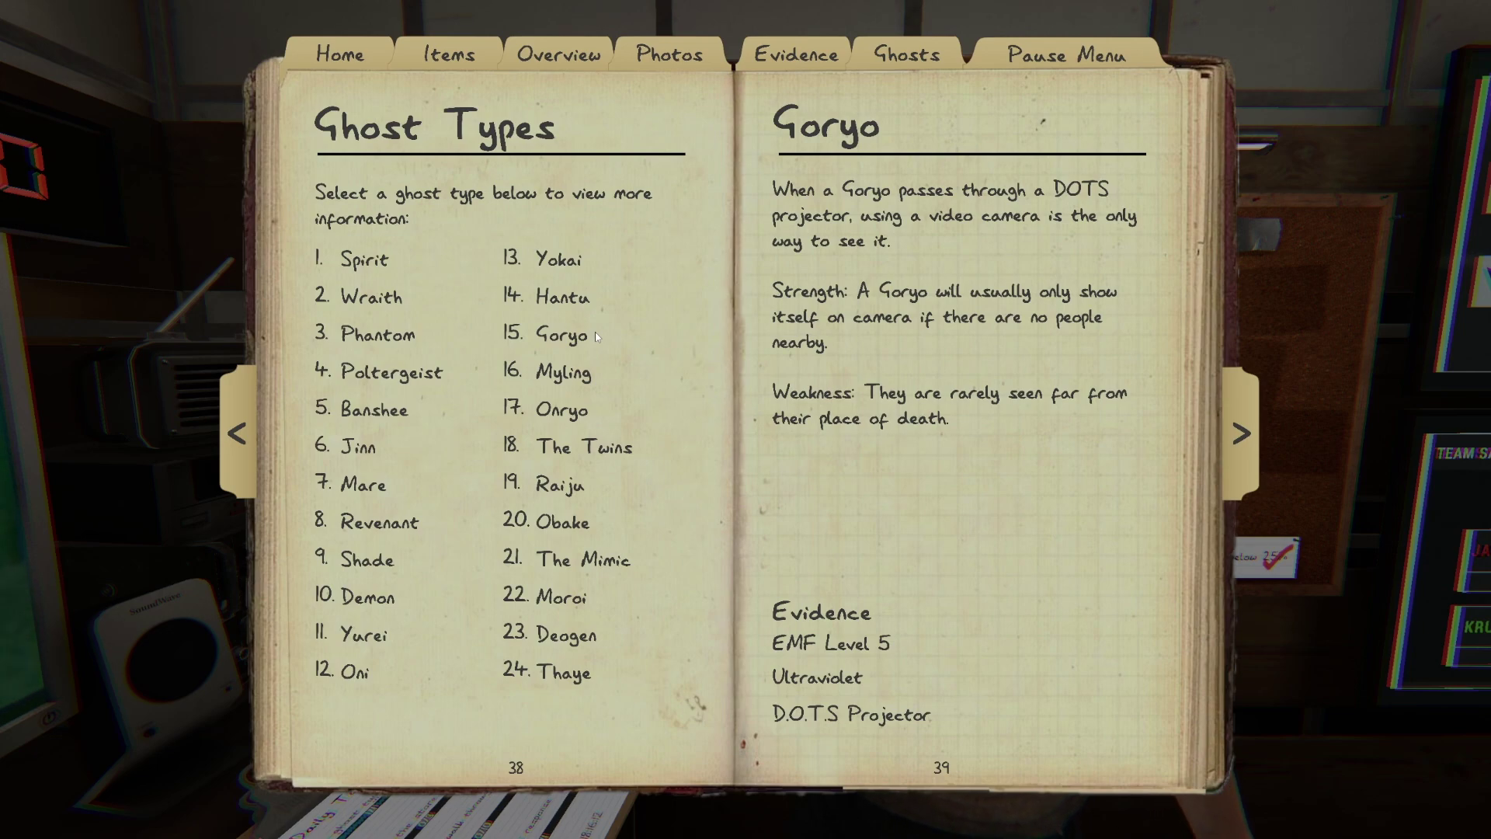
pyautogui.press('j')
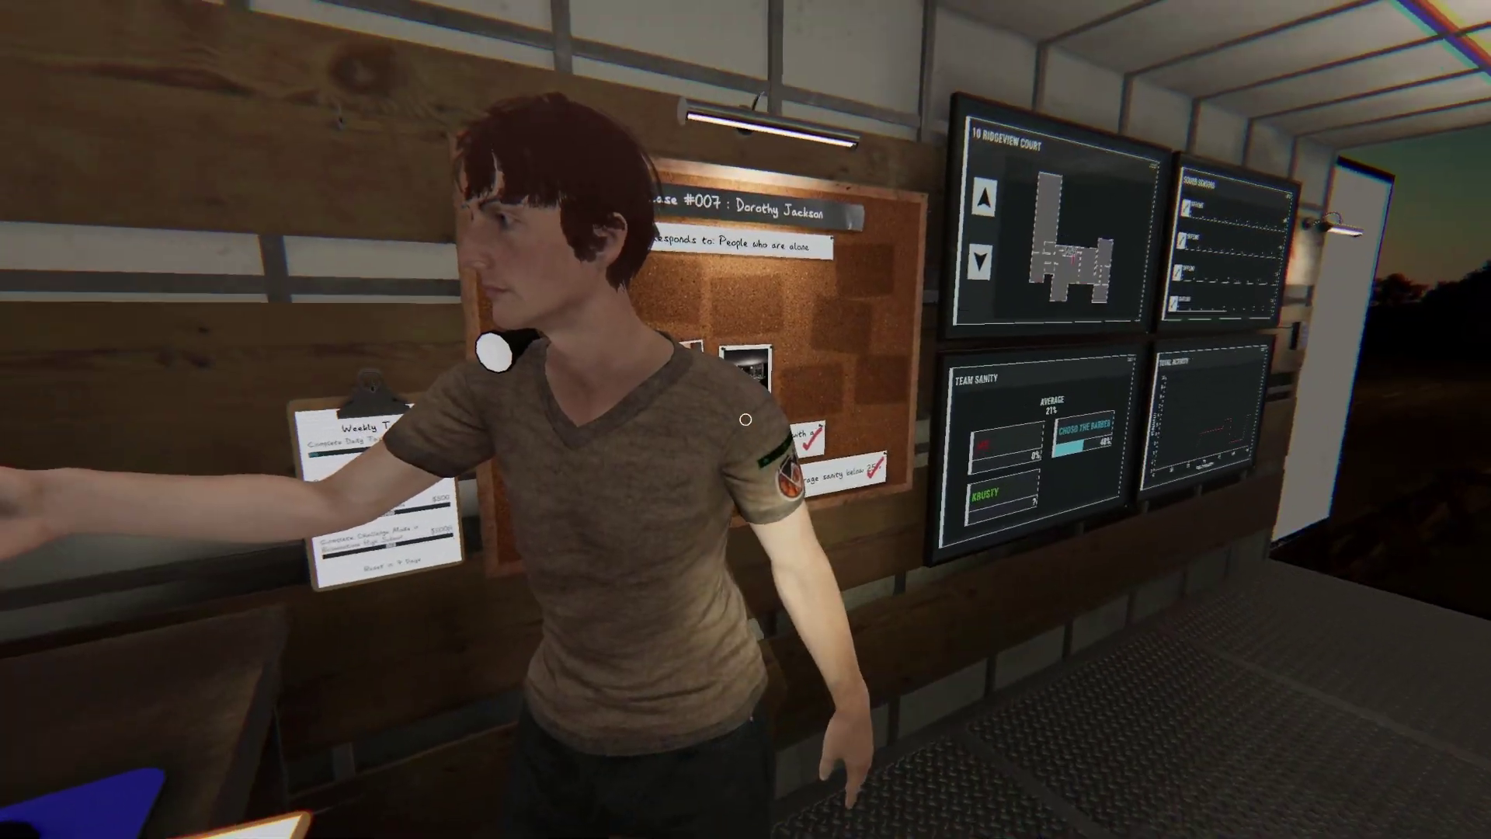
# Circle Poltergeist as the believed ghost on the Evidence page and close the journal.
pyautogui.press('j')
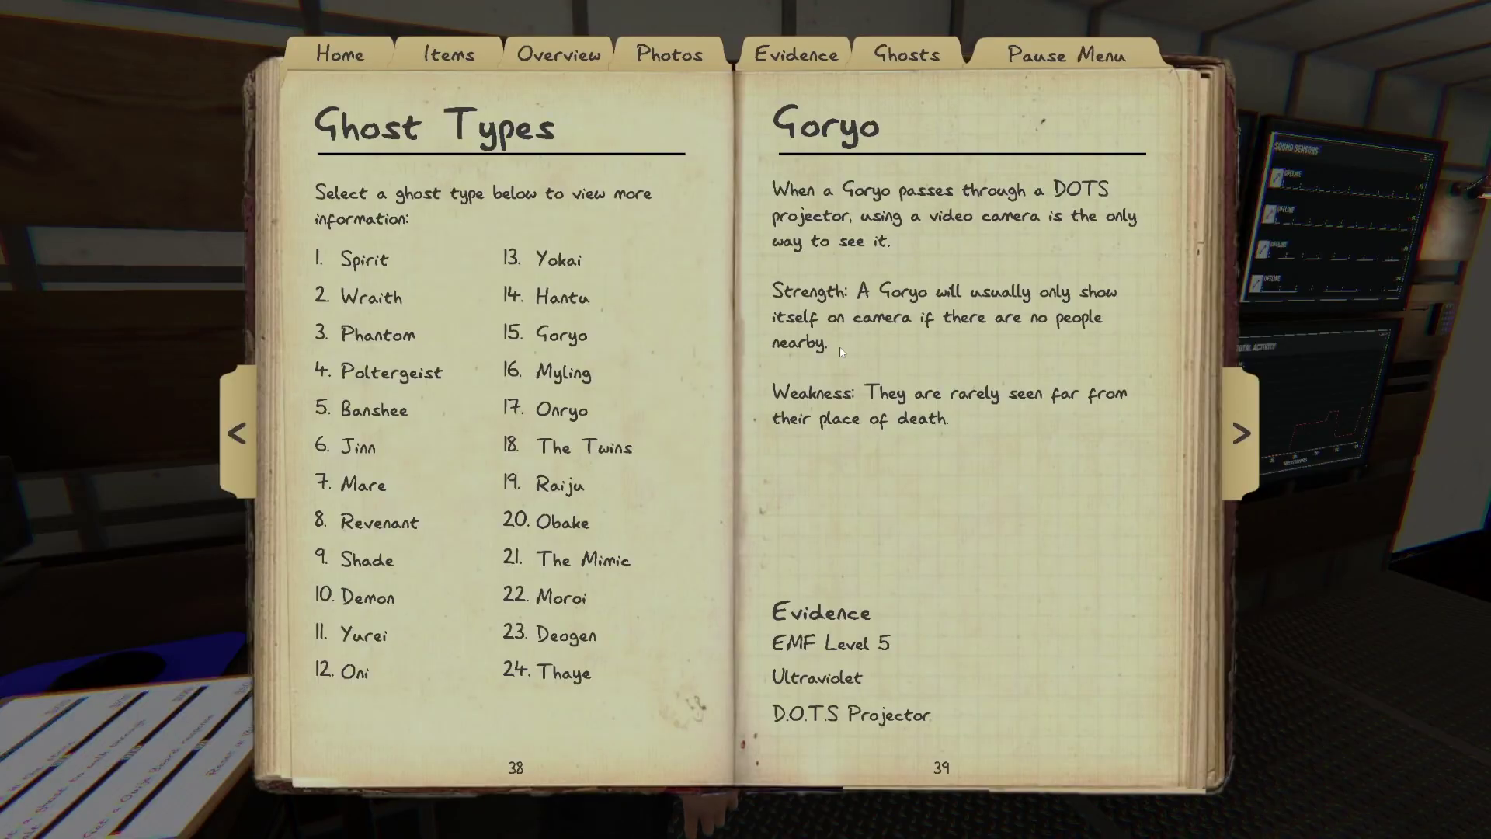
pyautogui.click(882, 54)
pyautogui.click(793, 60)
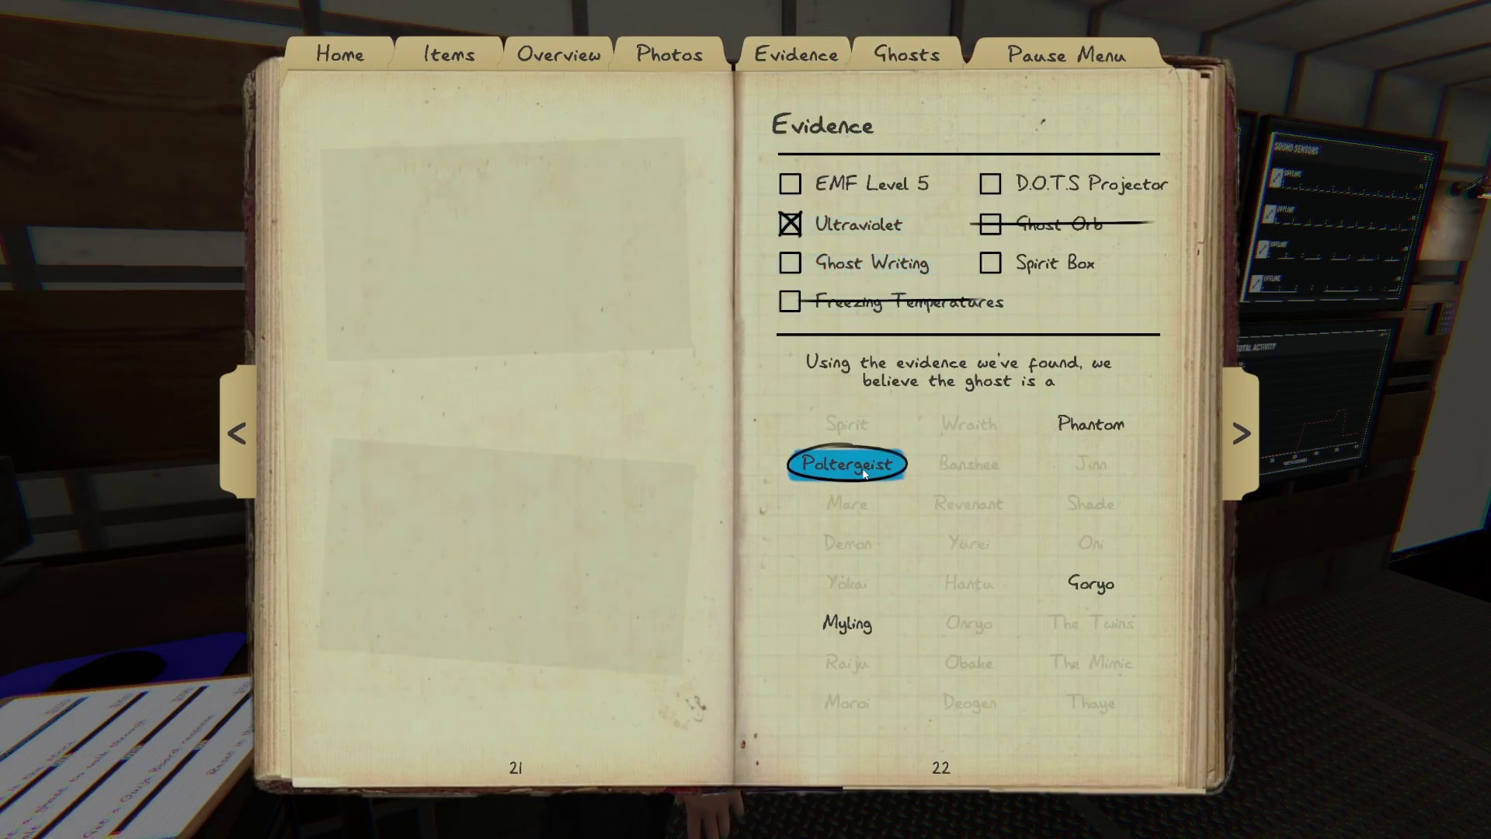
pyautogui.press('j')
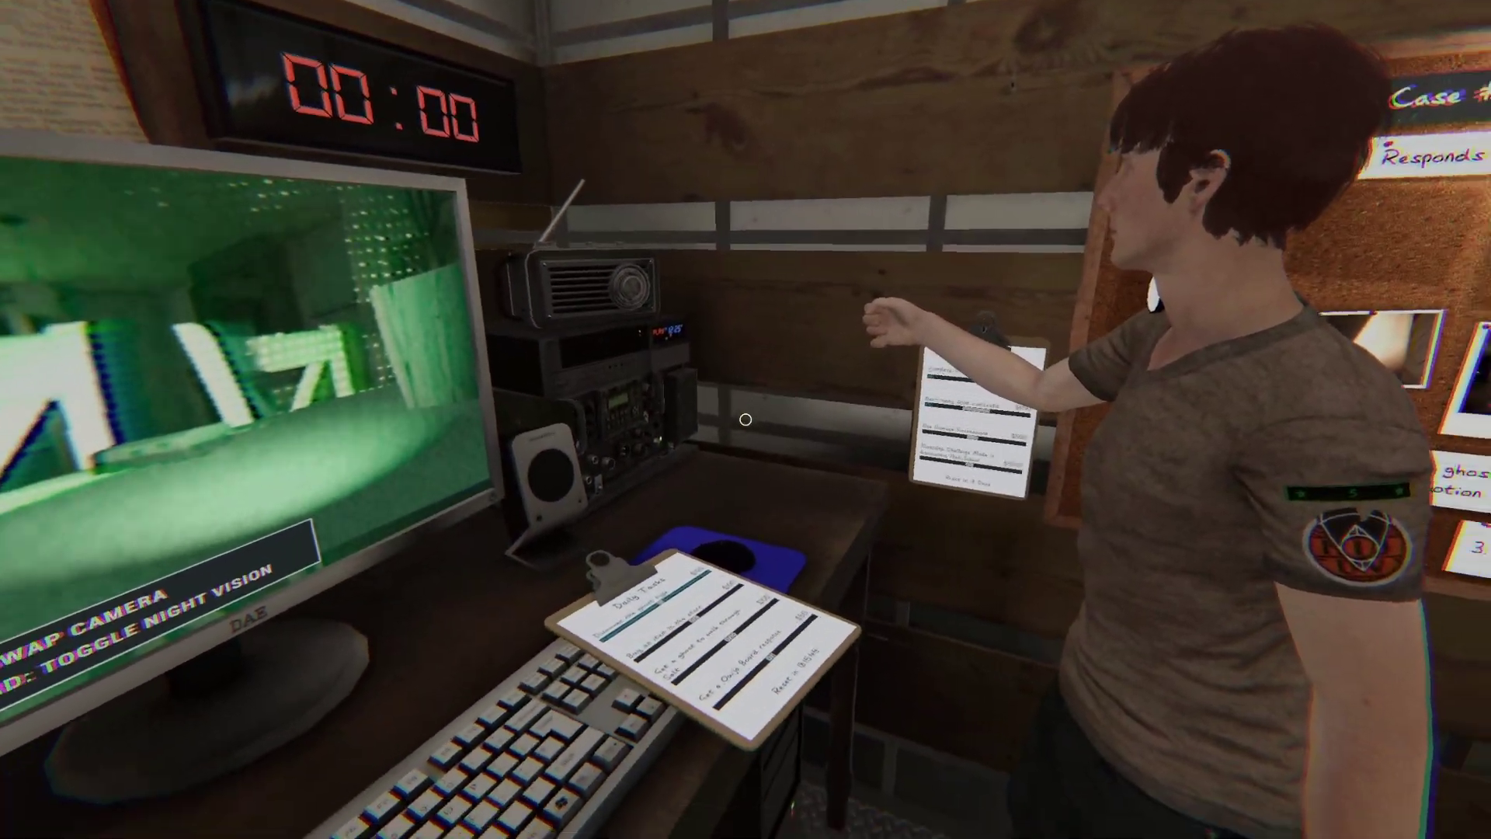
pyautogui.press('j')
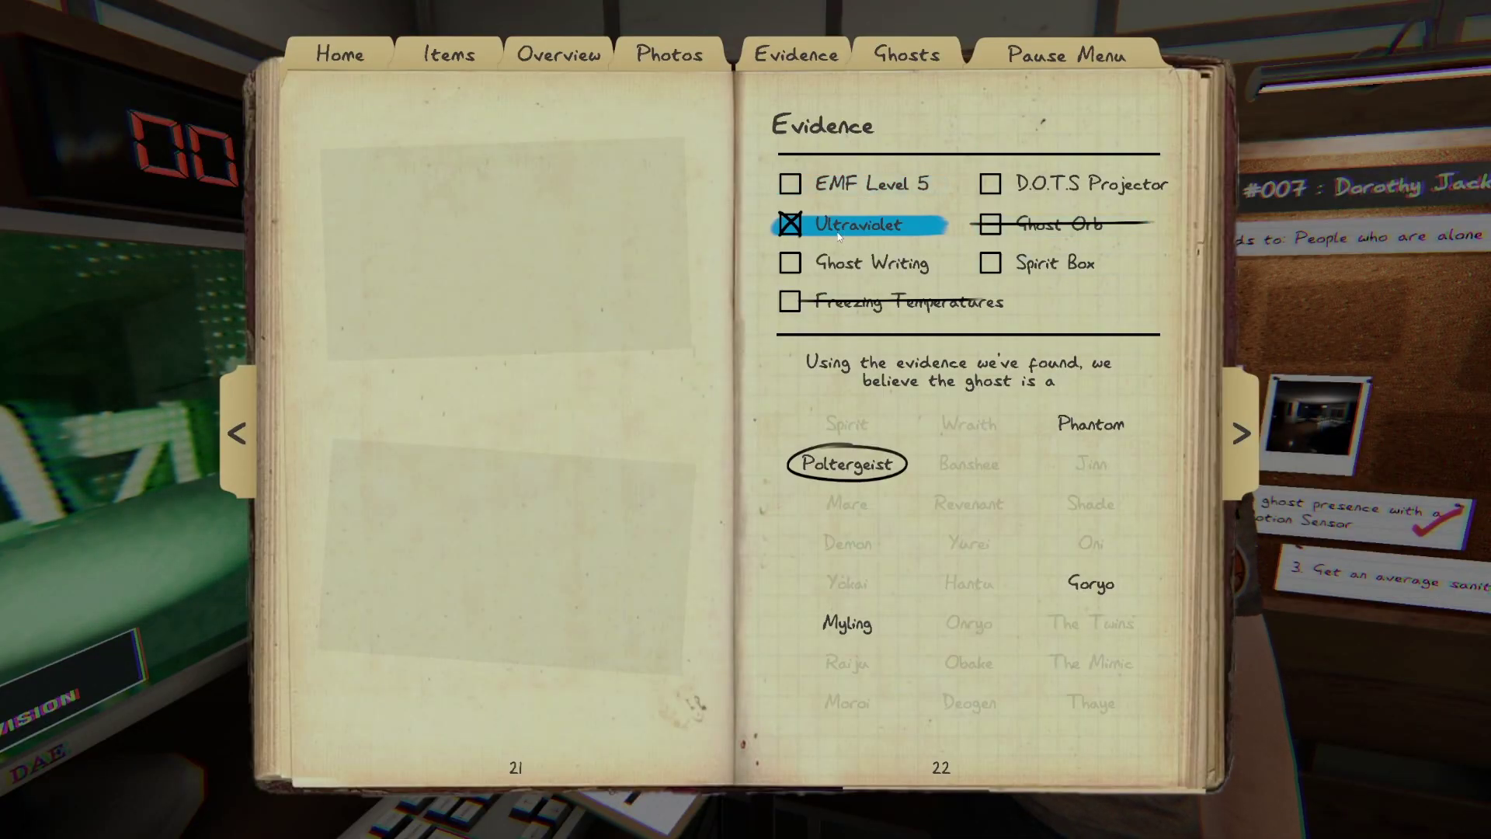
pyautogui.press('j')
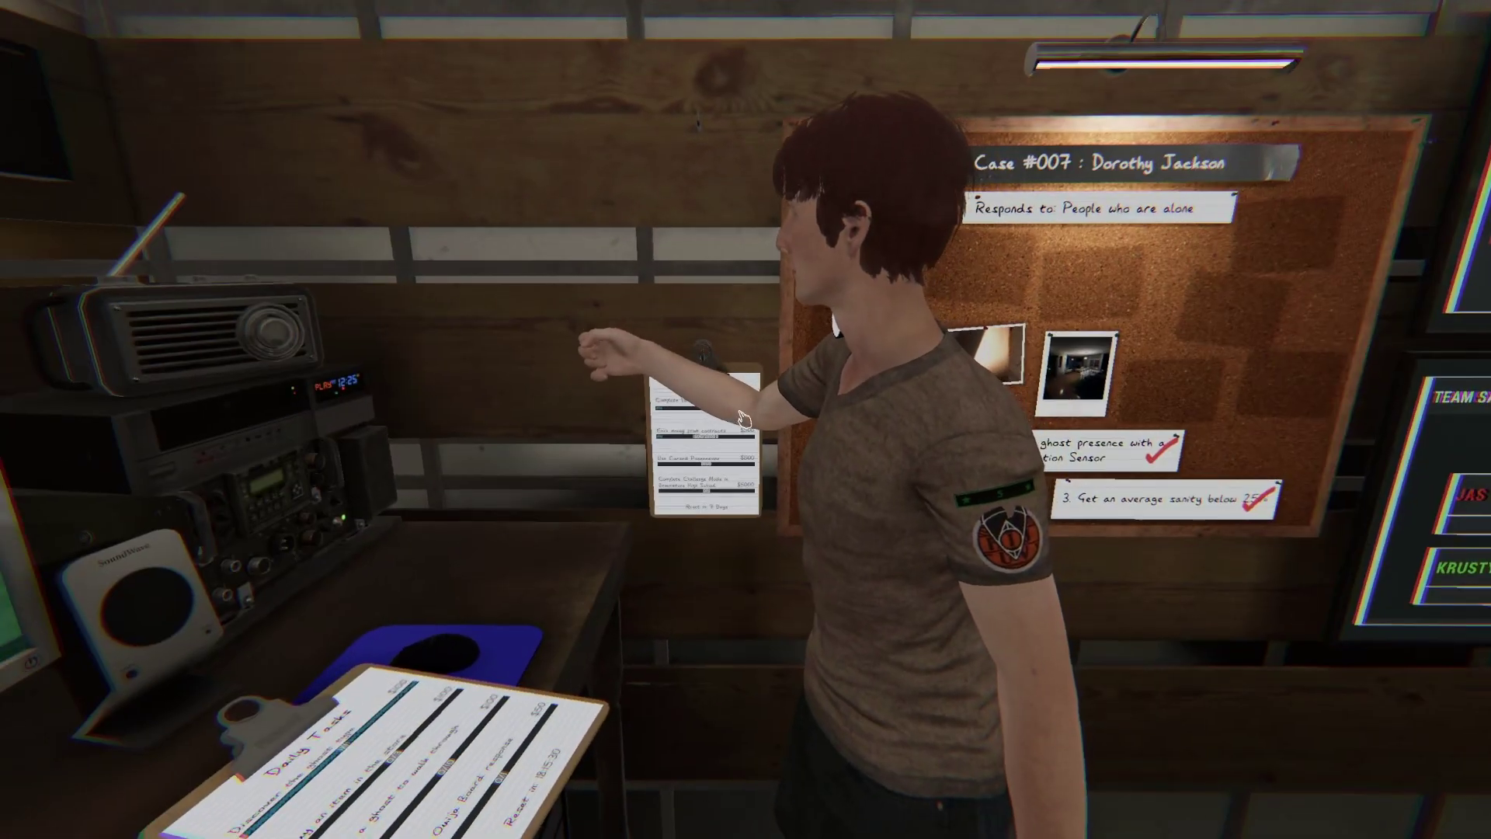
pyautogui.press('j')
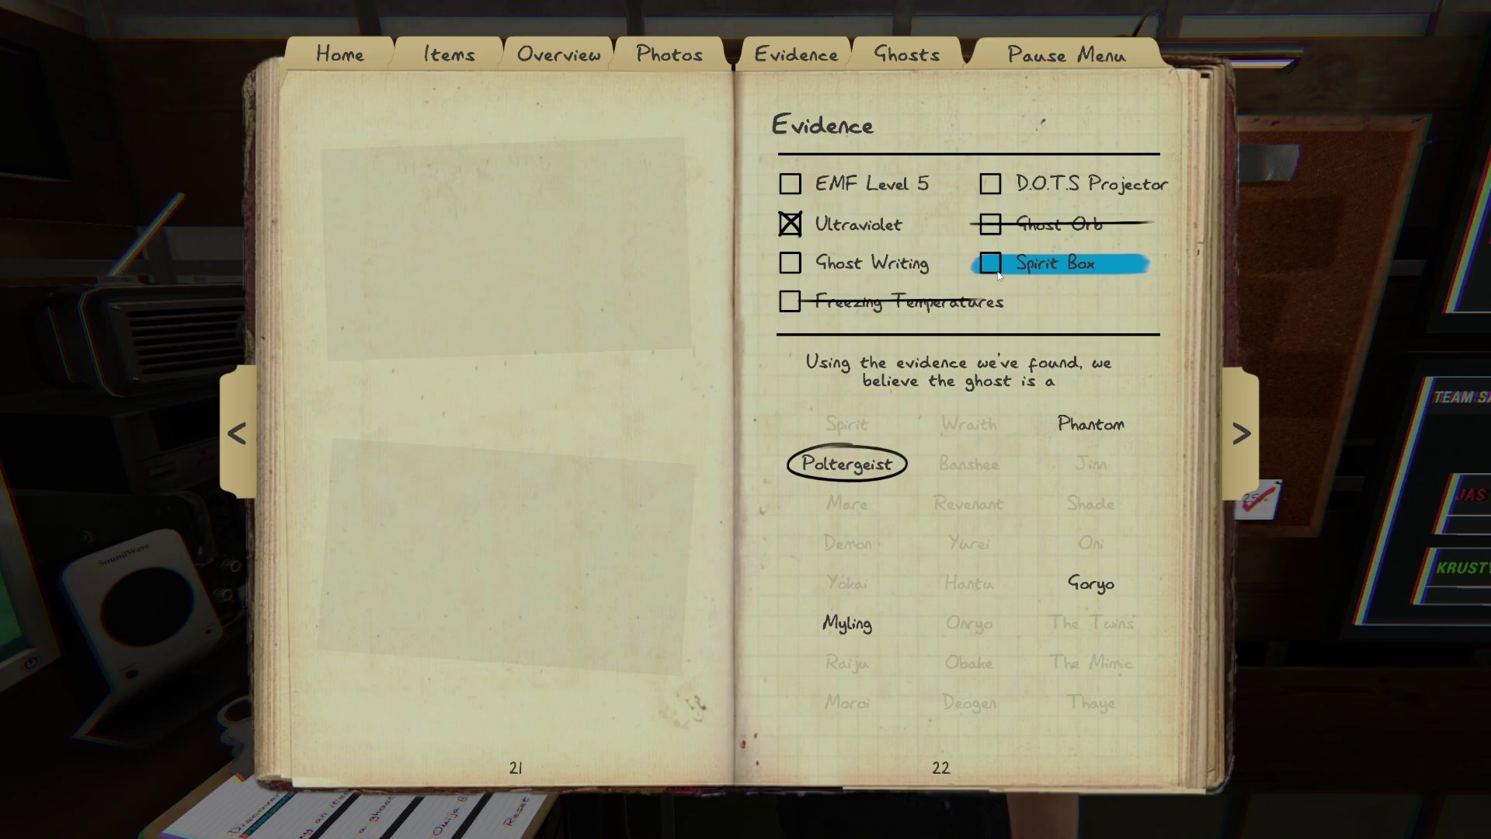
pyautogui.press('j')
pyautogui.press('j')
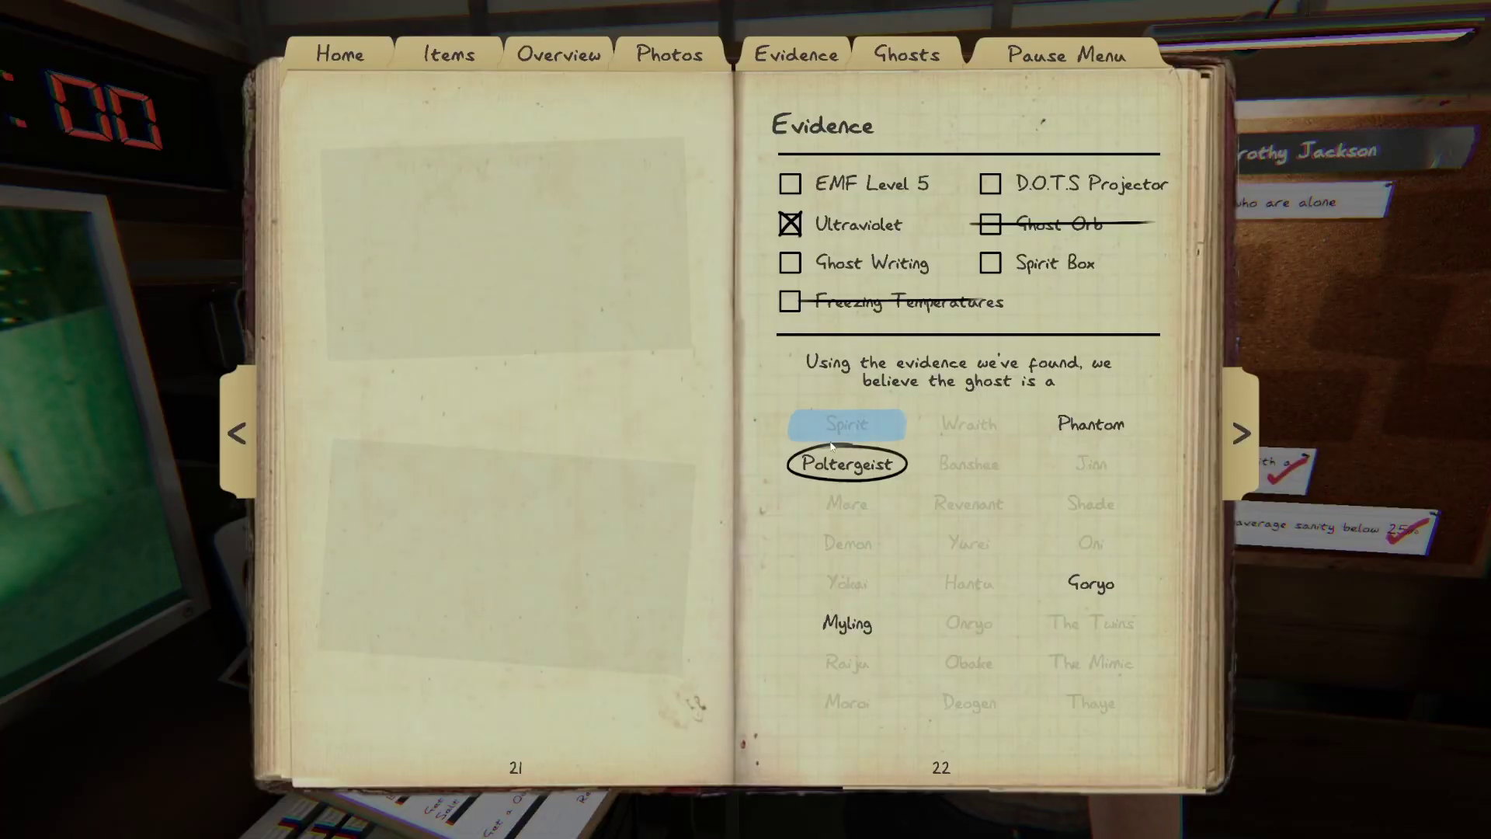
pyautogui.click(896, 46)
pyautogui.click(387, 417)
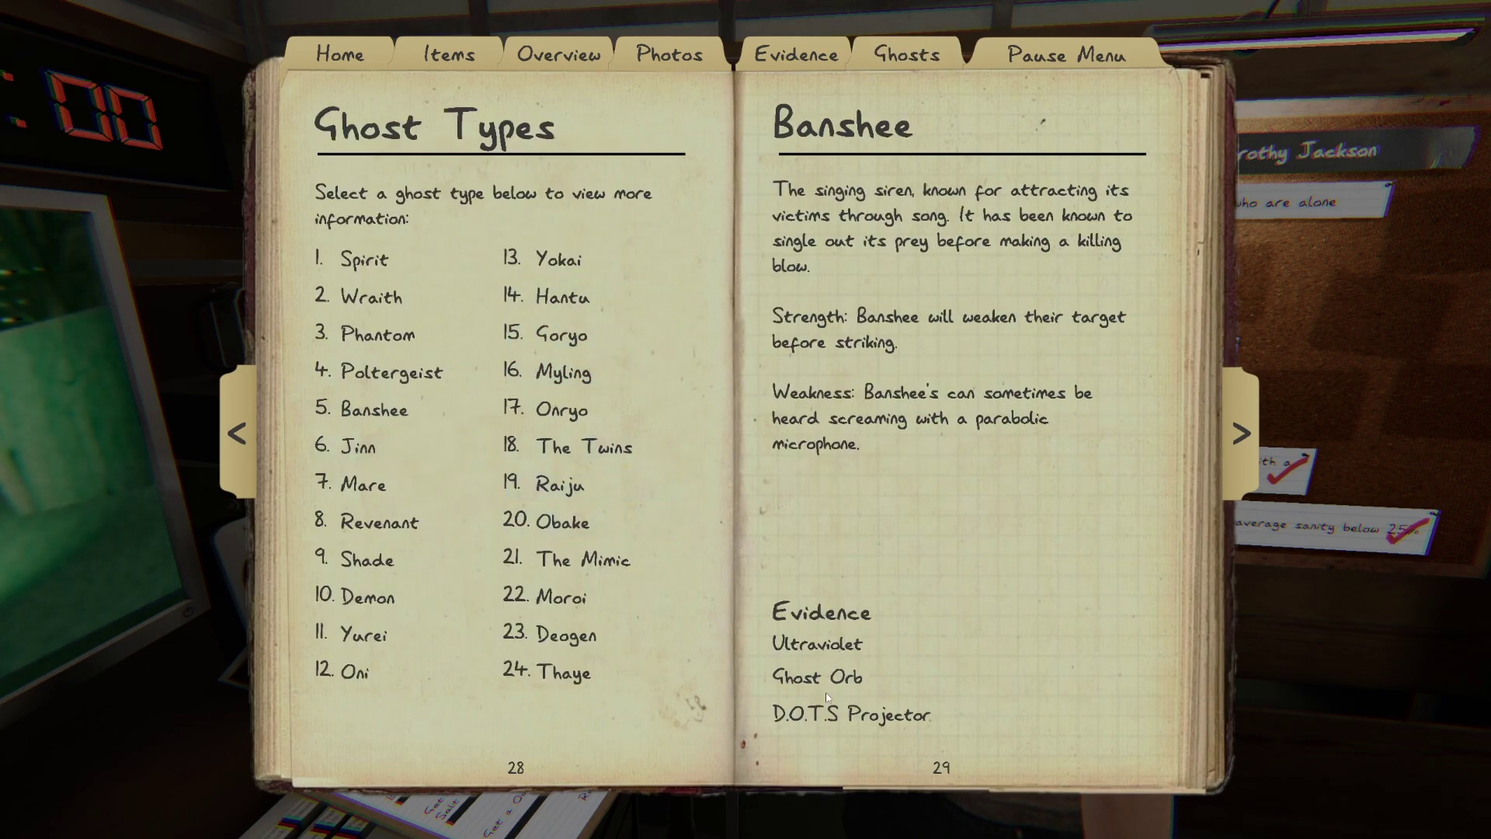
pyautogui.press('j')
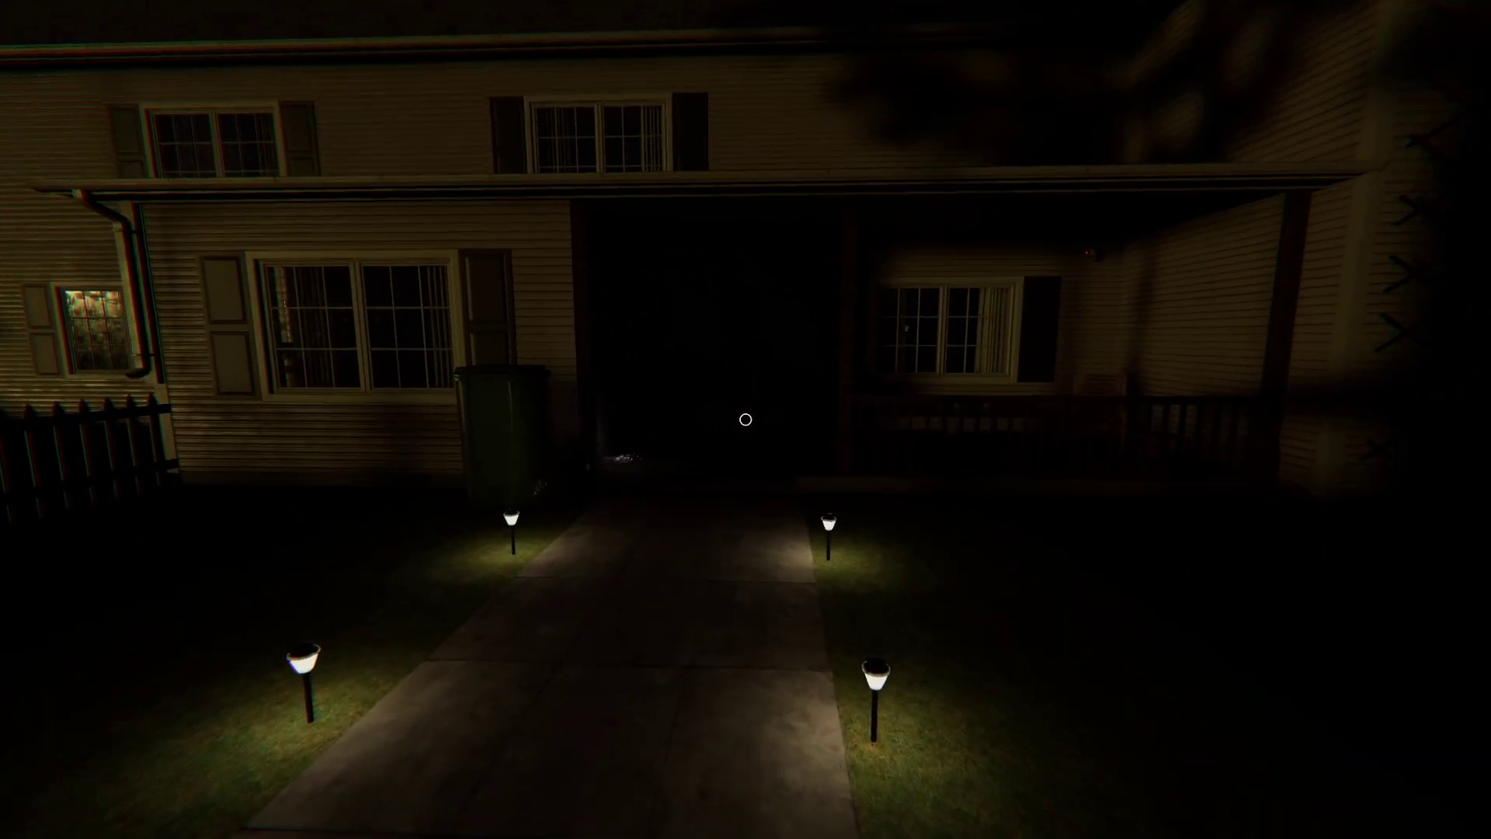
# Walk up the path onto the dark front porch.
pyautogui.press('w')
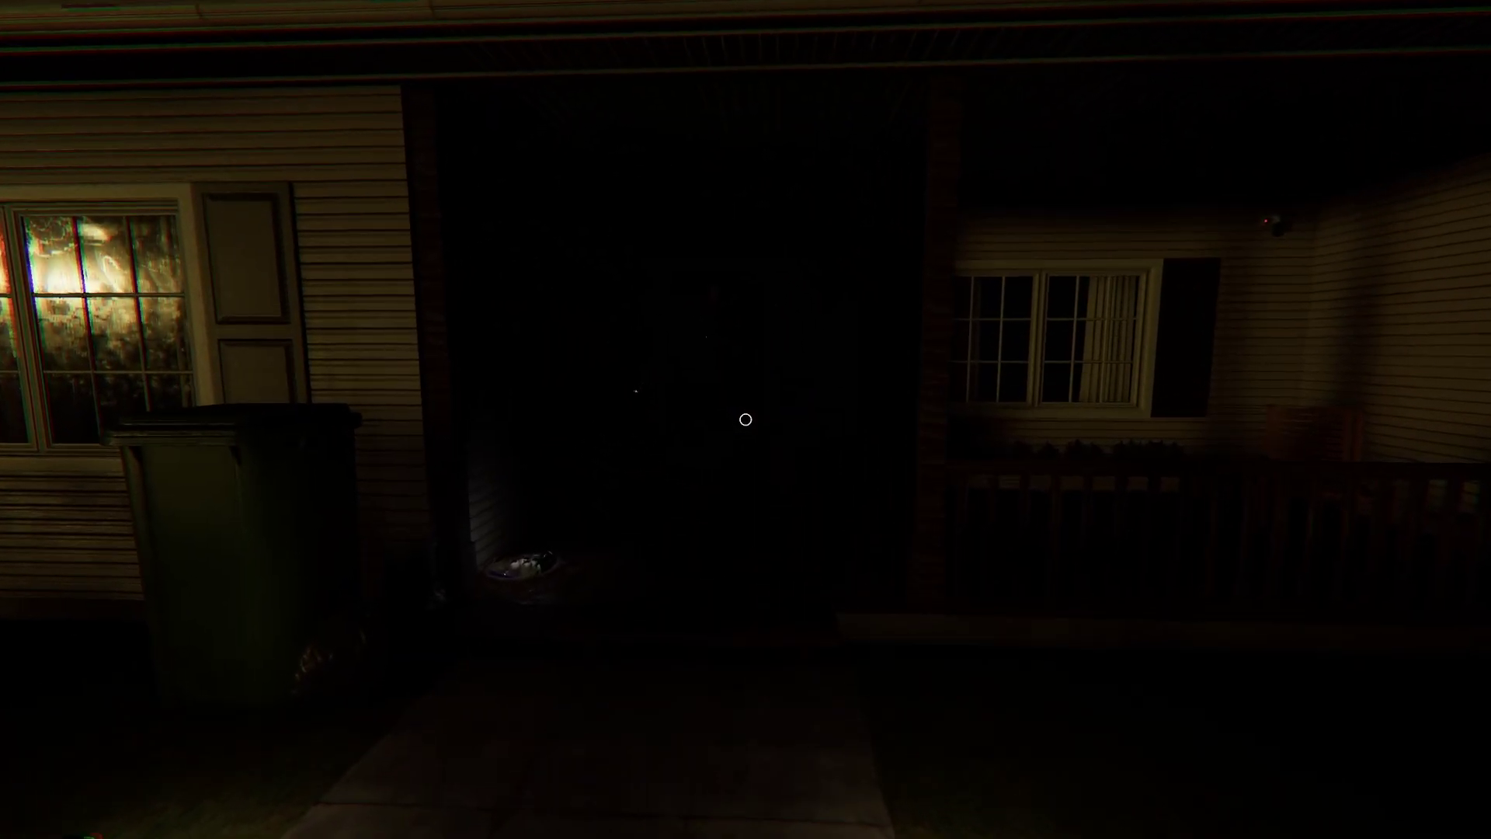
pyautogui.press('w')
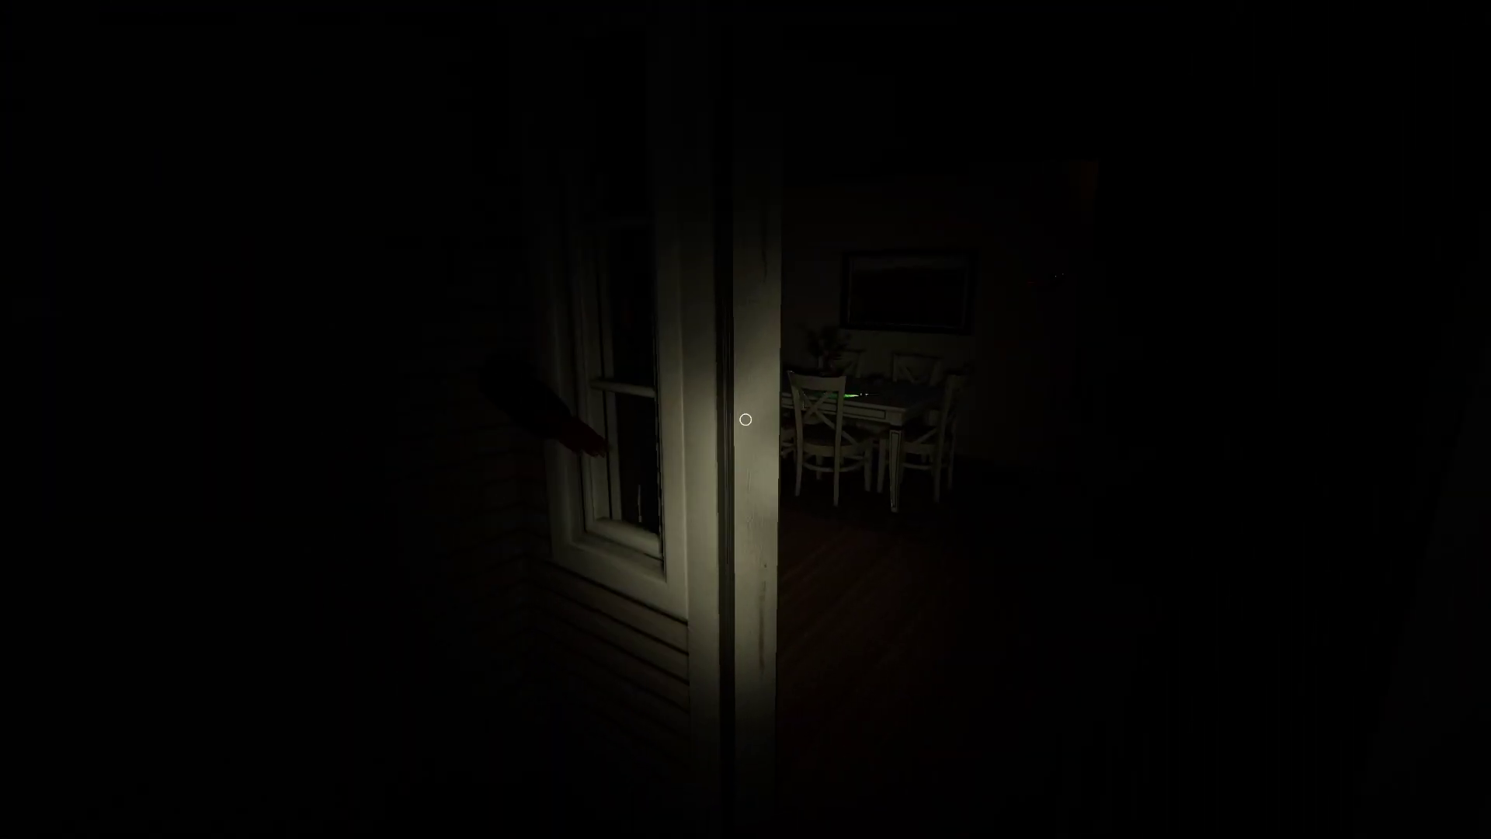
# Head back down the path past the gate and into the truck.
pyautogui.press('w')
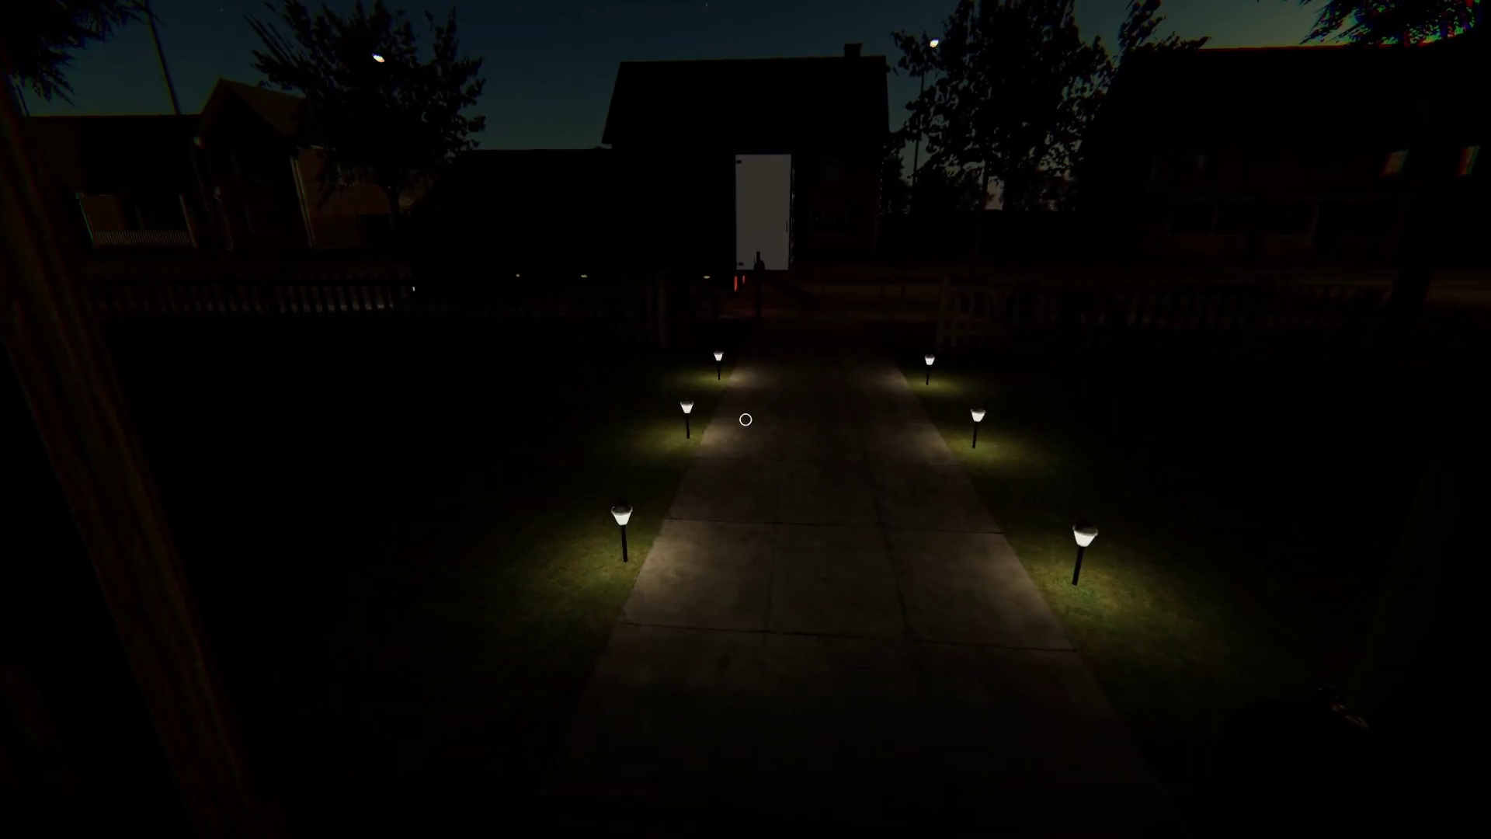
pyautogui.press('w')
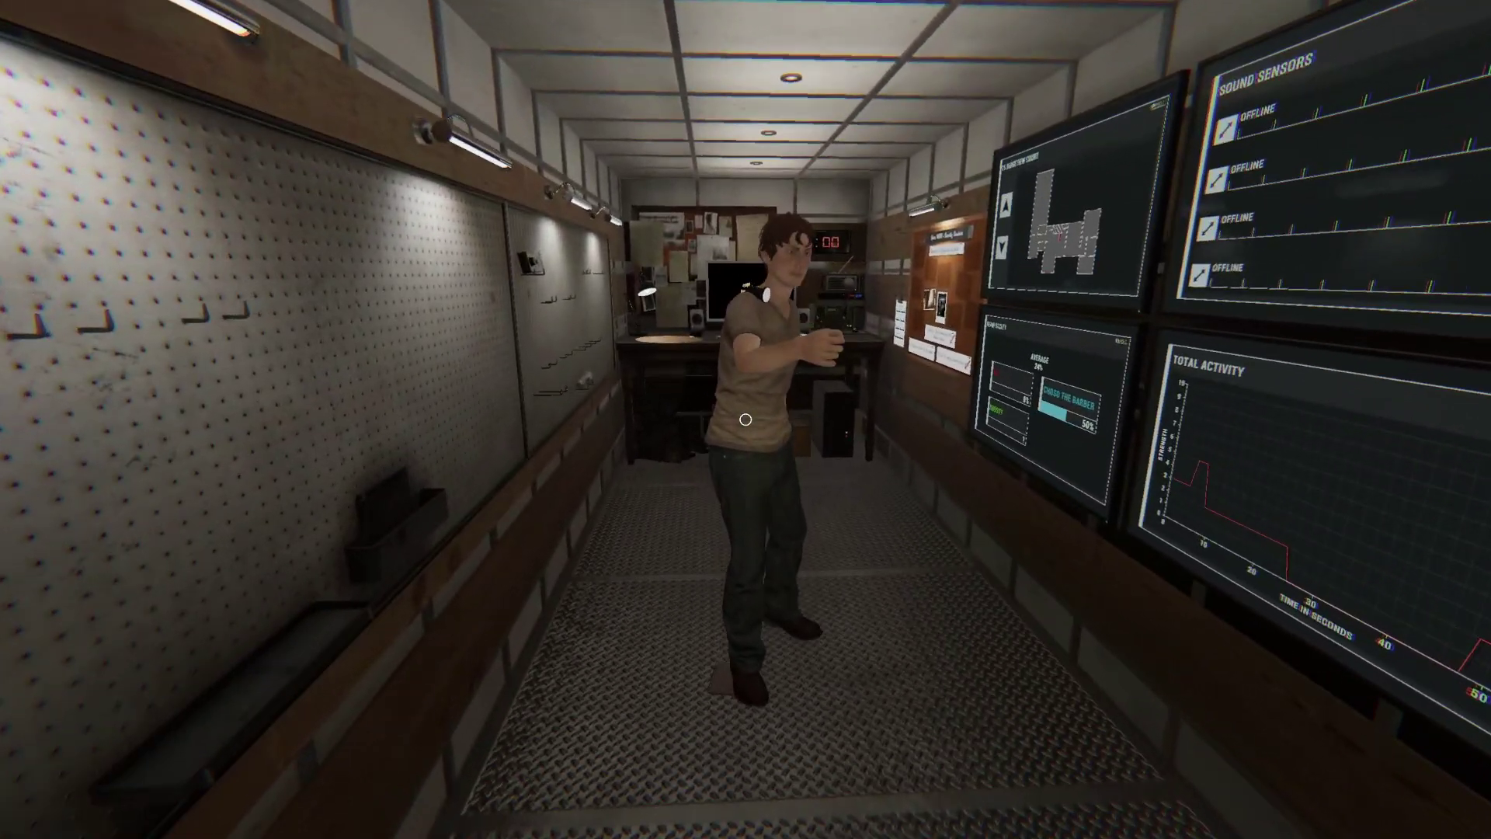
pyautogui.press('w')
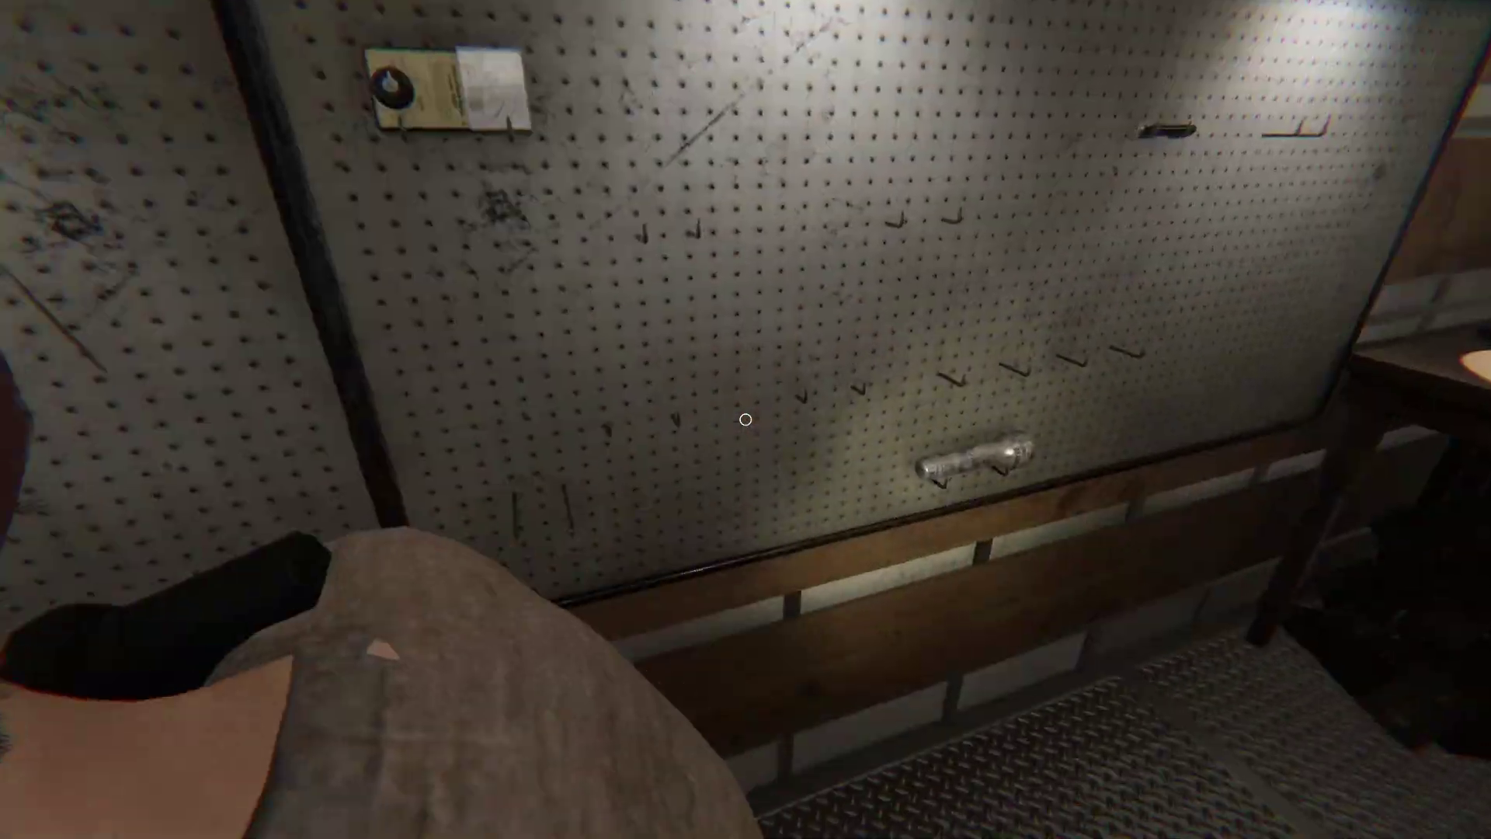
# Leave the truck and follow the teammate up the lit path to the porch doorway.
pyautogui.press('w')
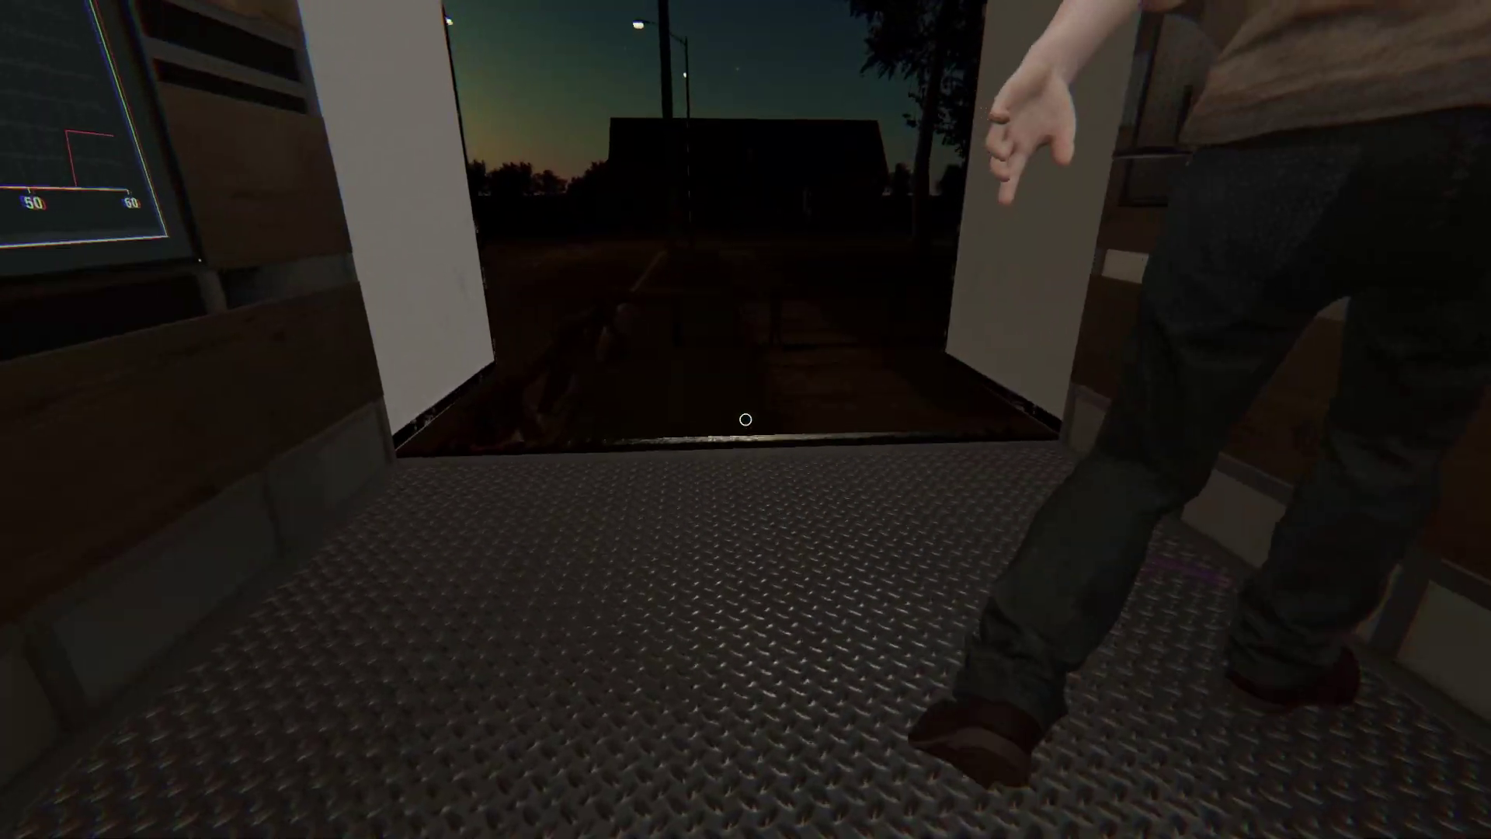
pyautogui.press('w')
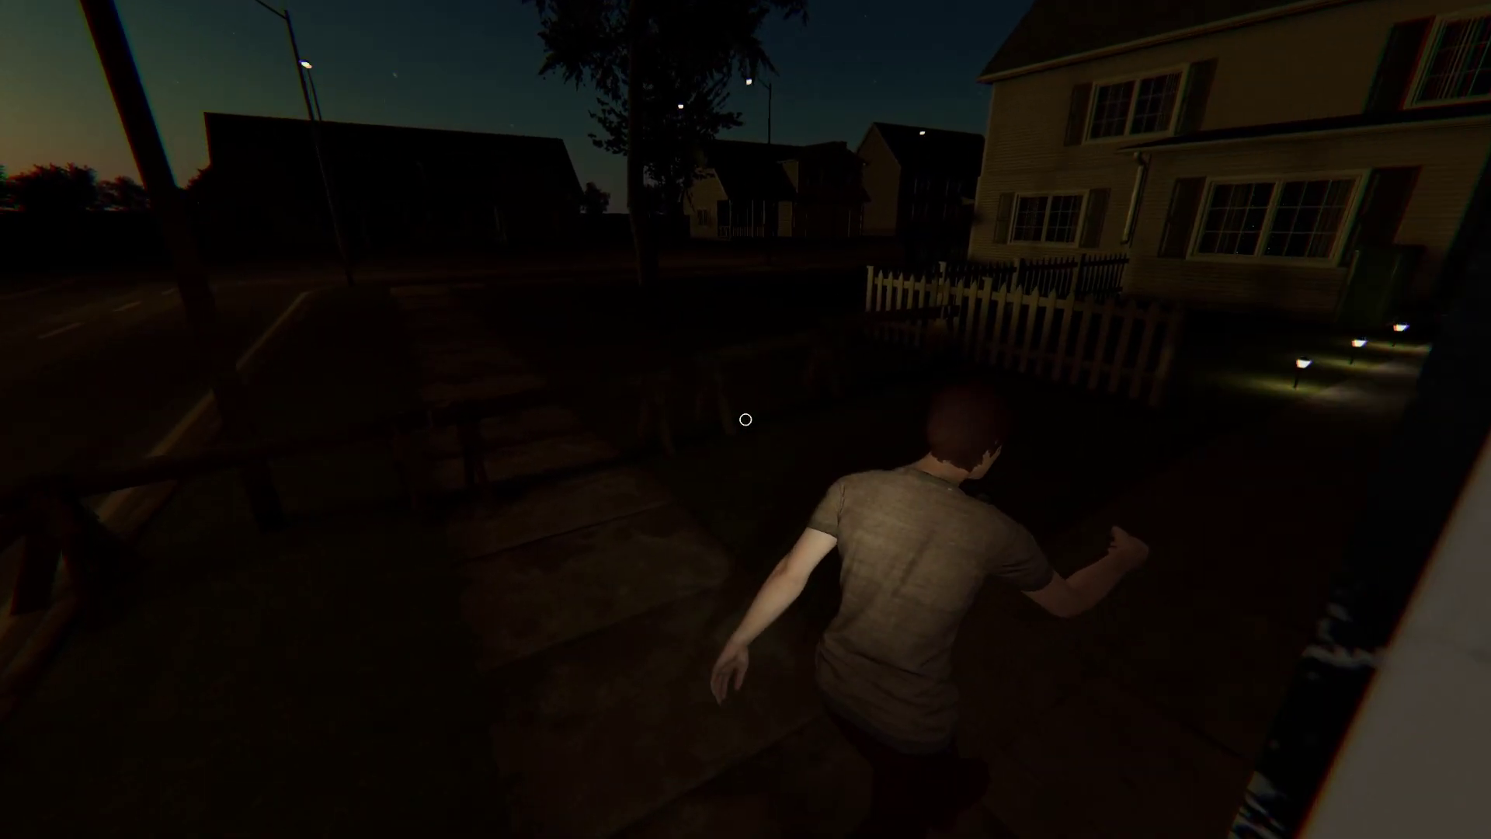
pyautogui.press('w')
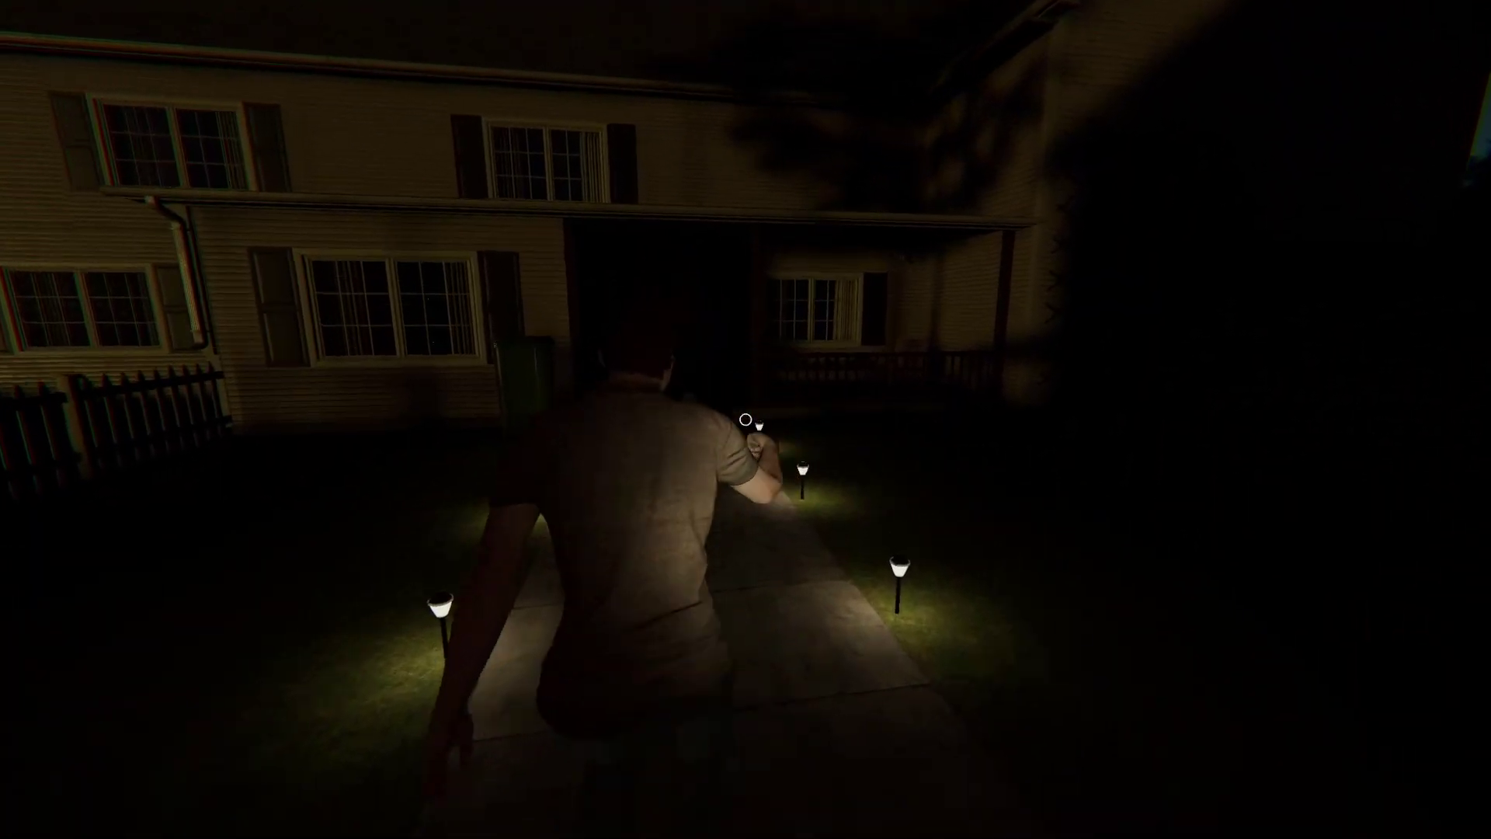
pyautogui.press('w')
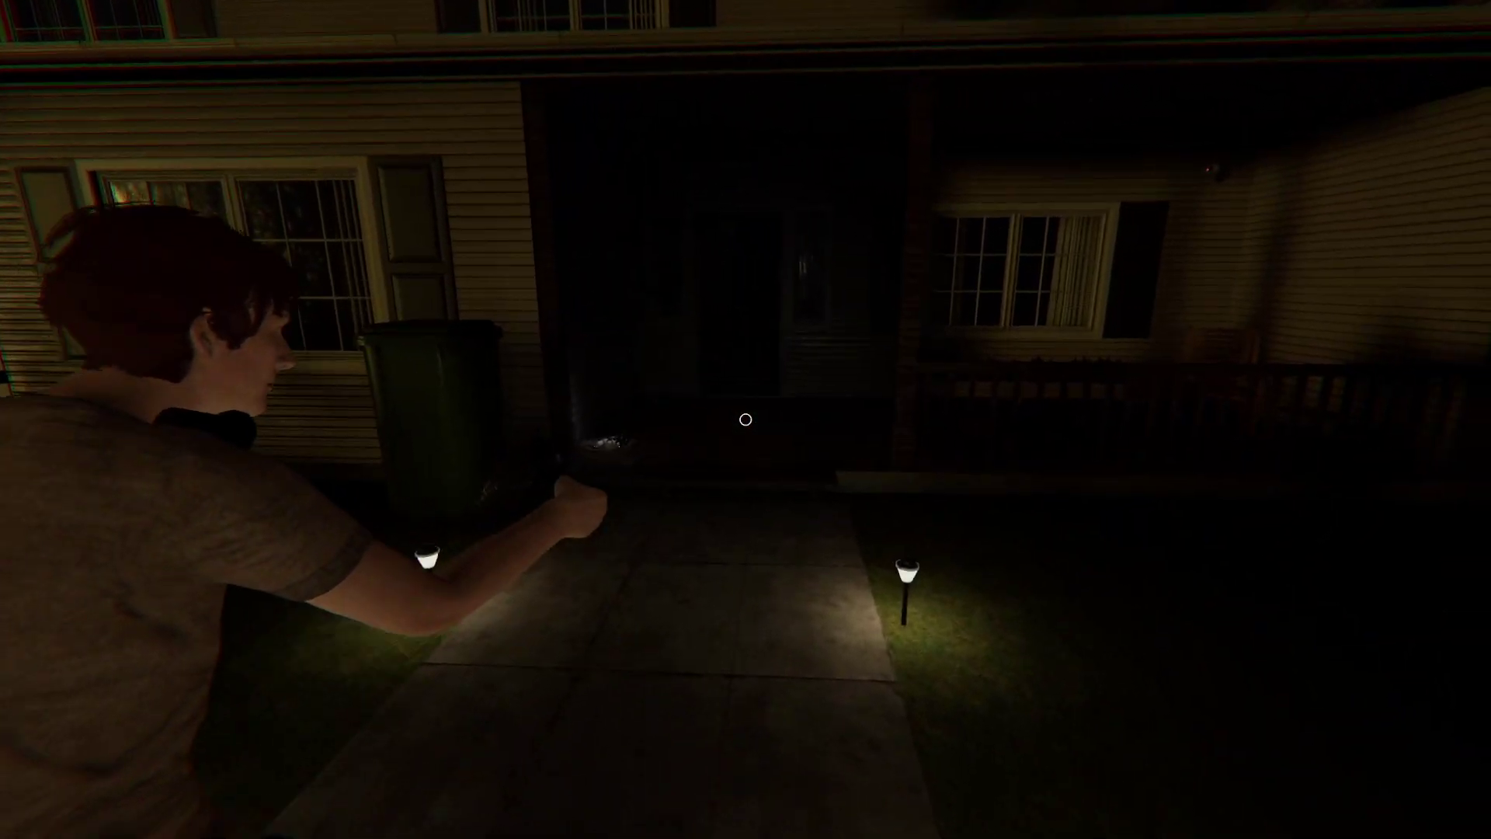
# Cross the porch and go through the front doorway into the house.
pyautogui.press('w')
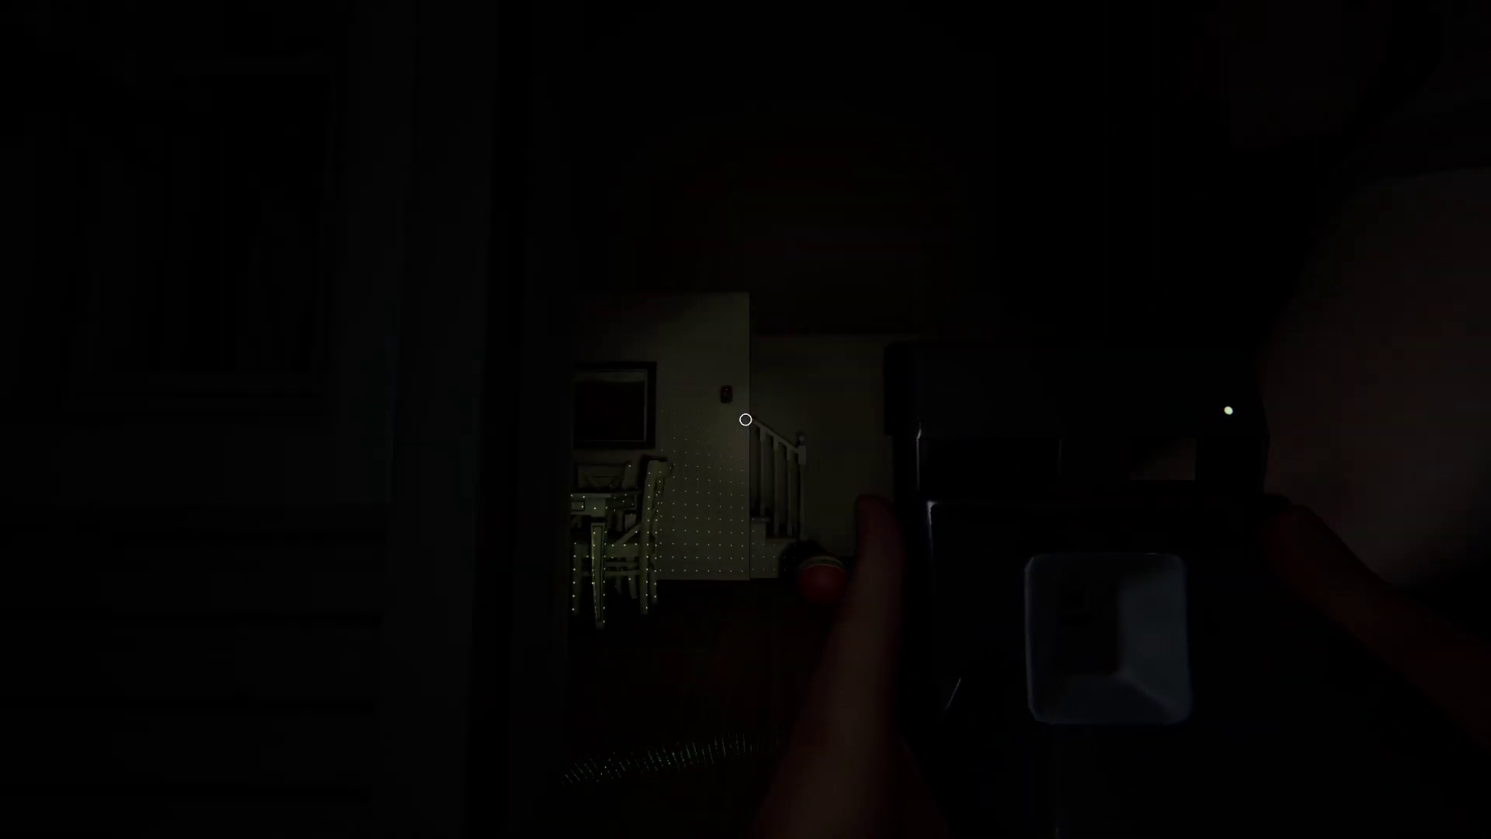
pyautogui.press('w')
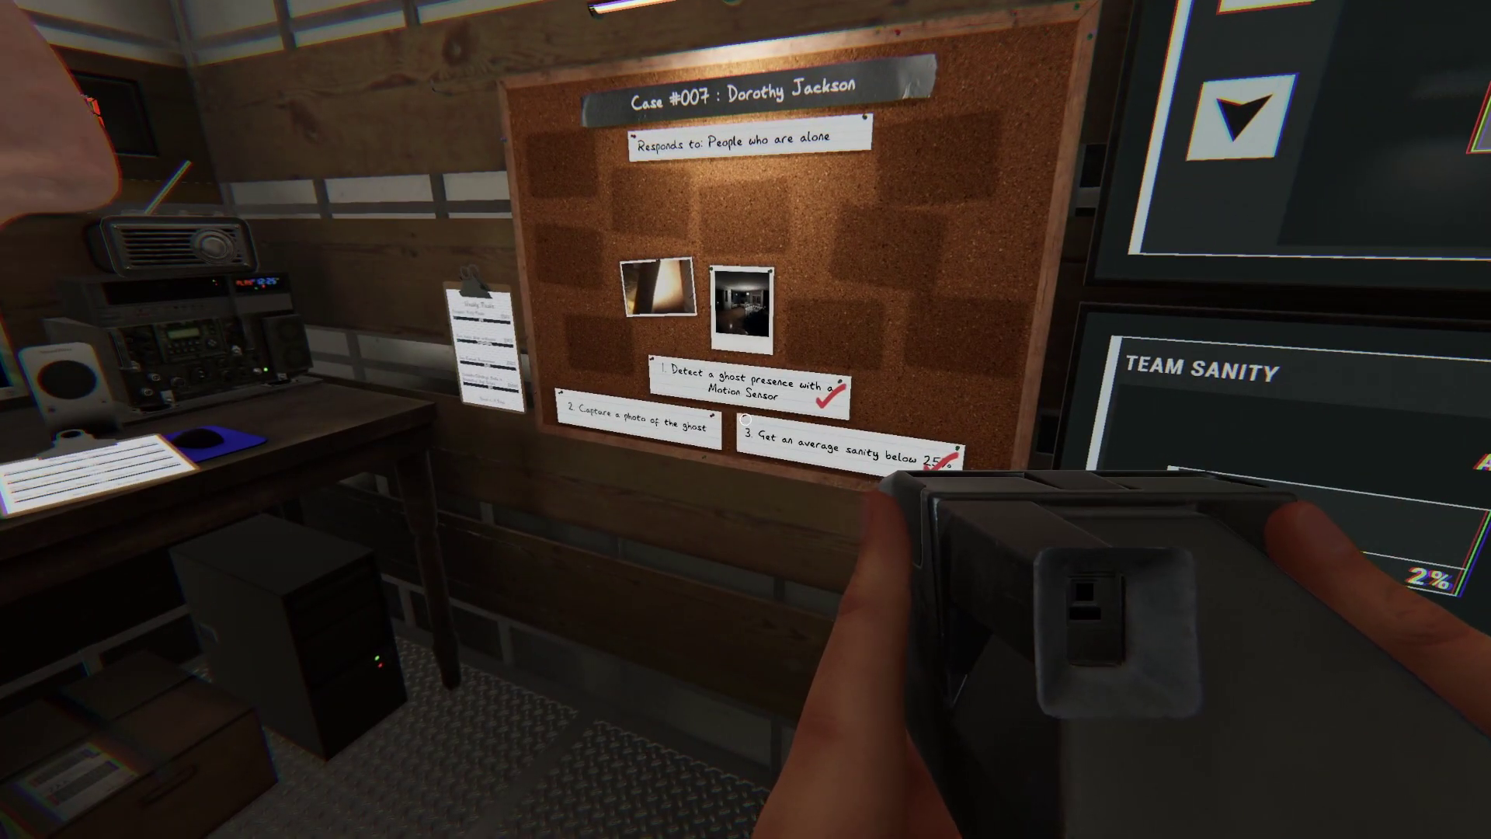
pyautogui.press('j')
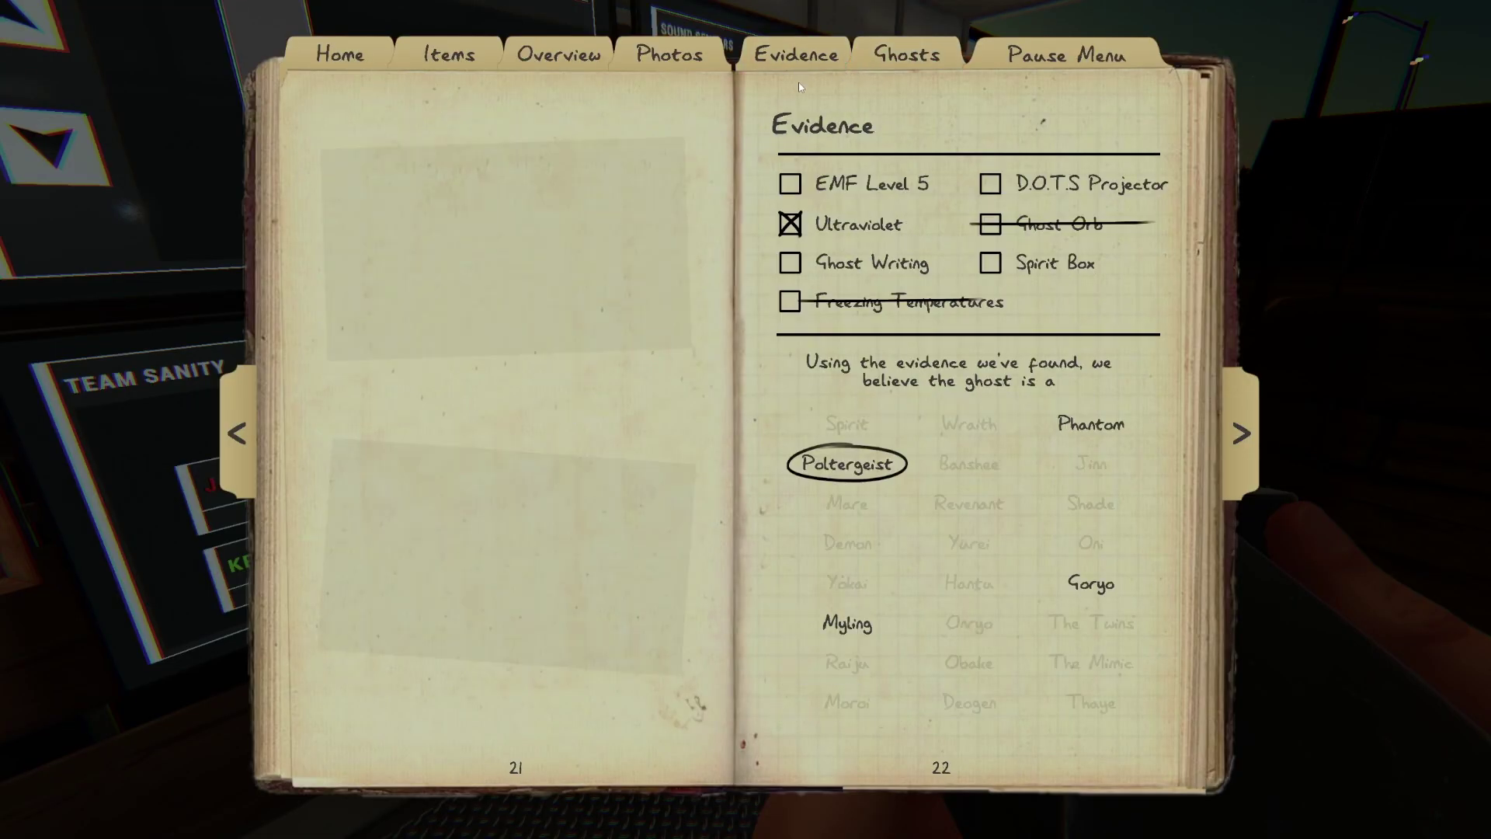
pyautogui.press('j')
pyautogui.press('w')
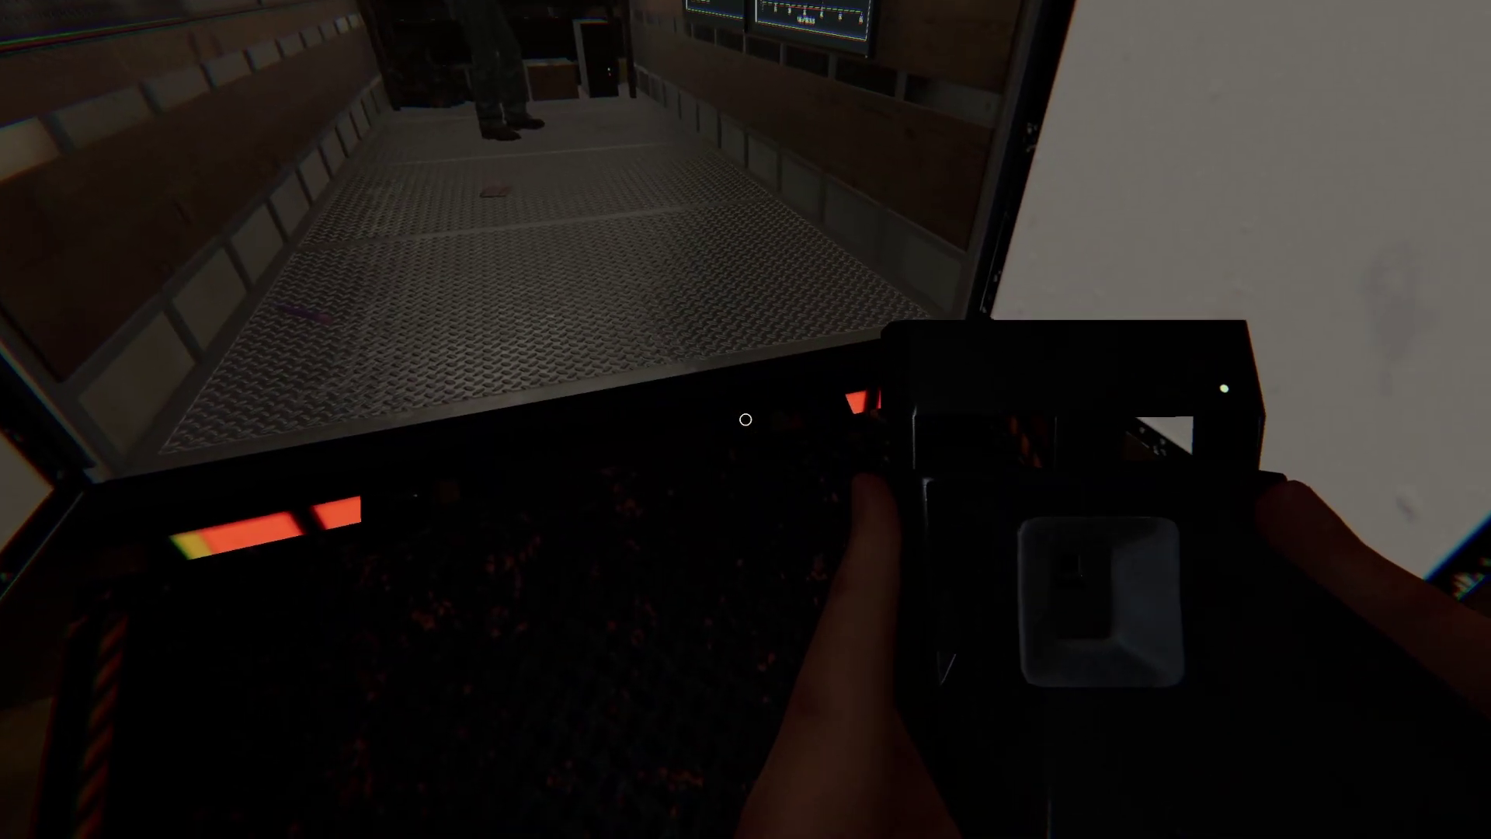
pyautogui.press('w')
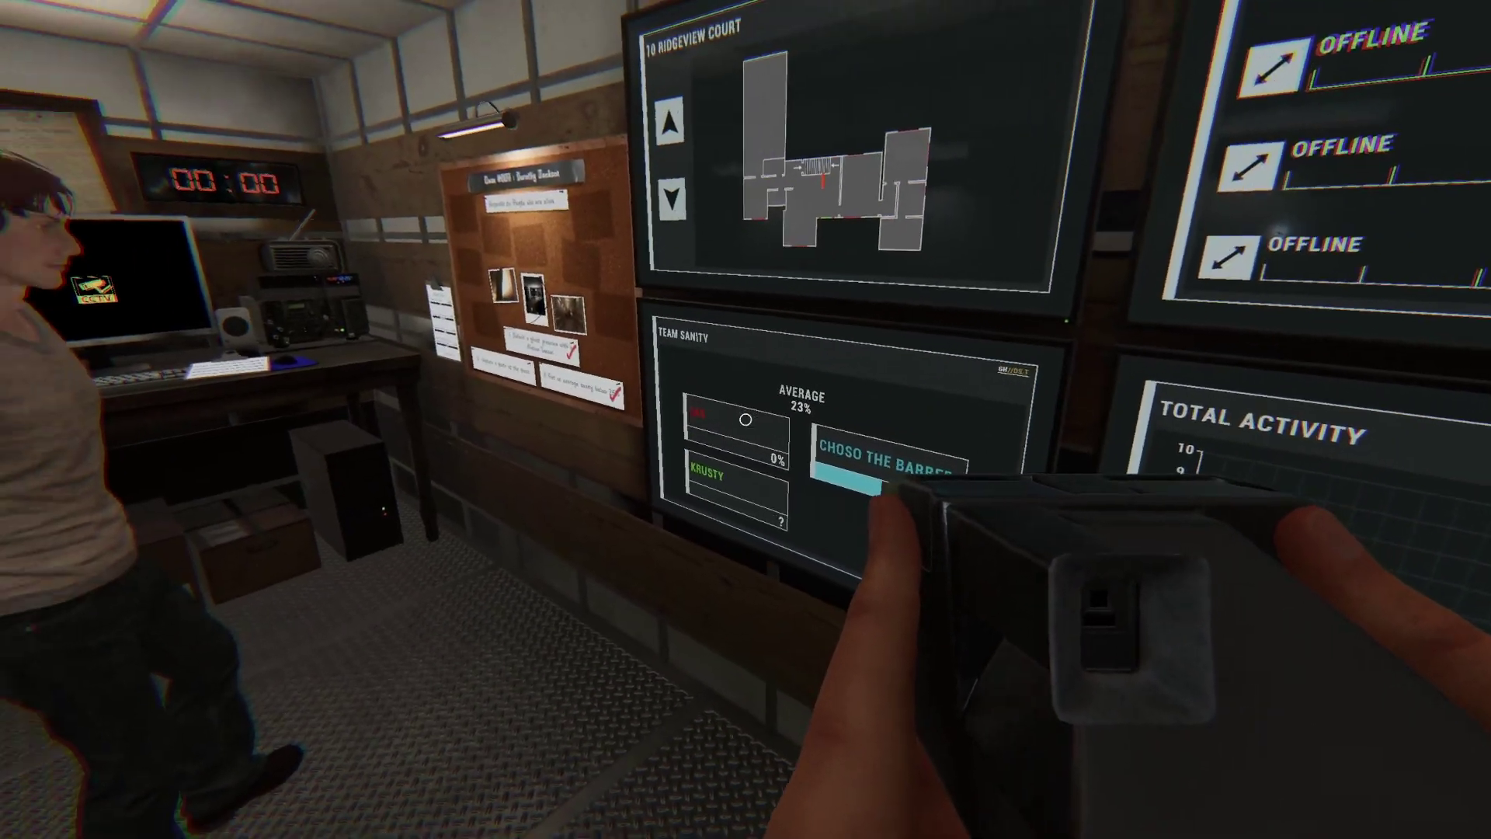
# Drop the camera on the van floor, then use the desk computer to switch to camera 2.
pyautogui.press('g')
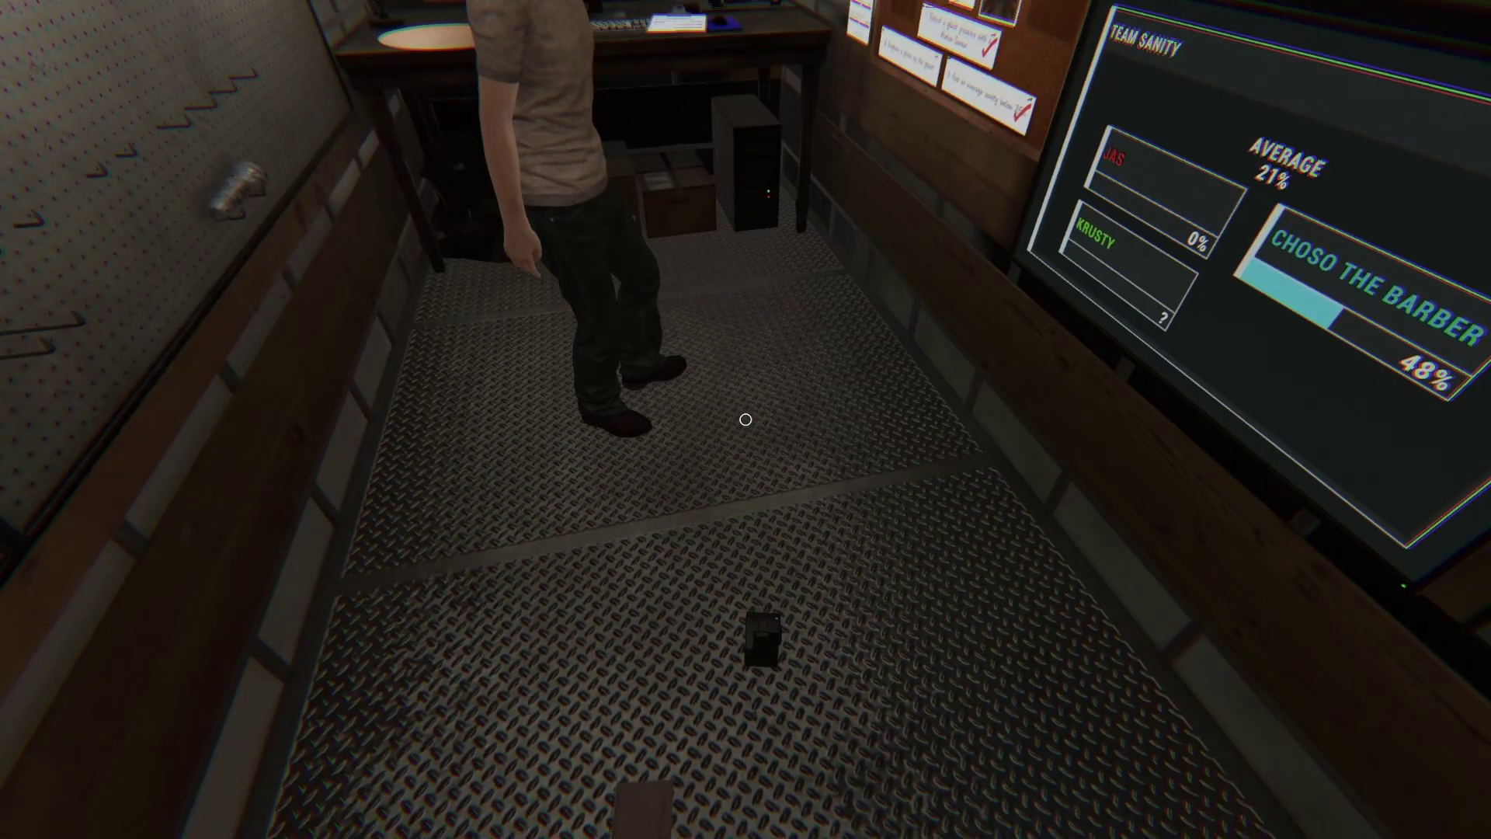
pyautogui.press('w')
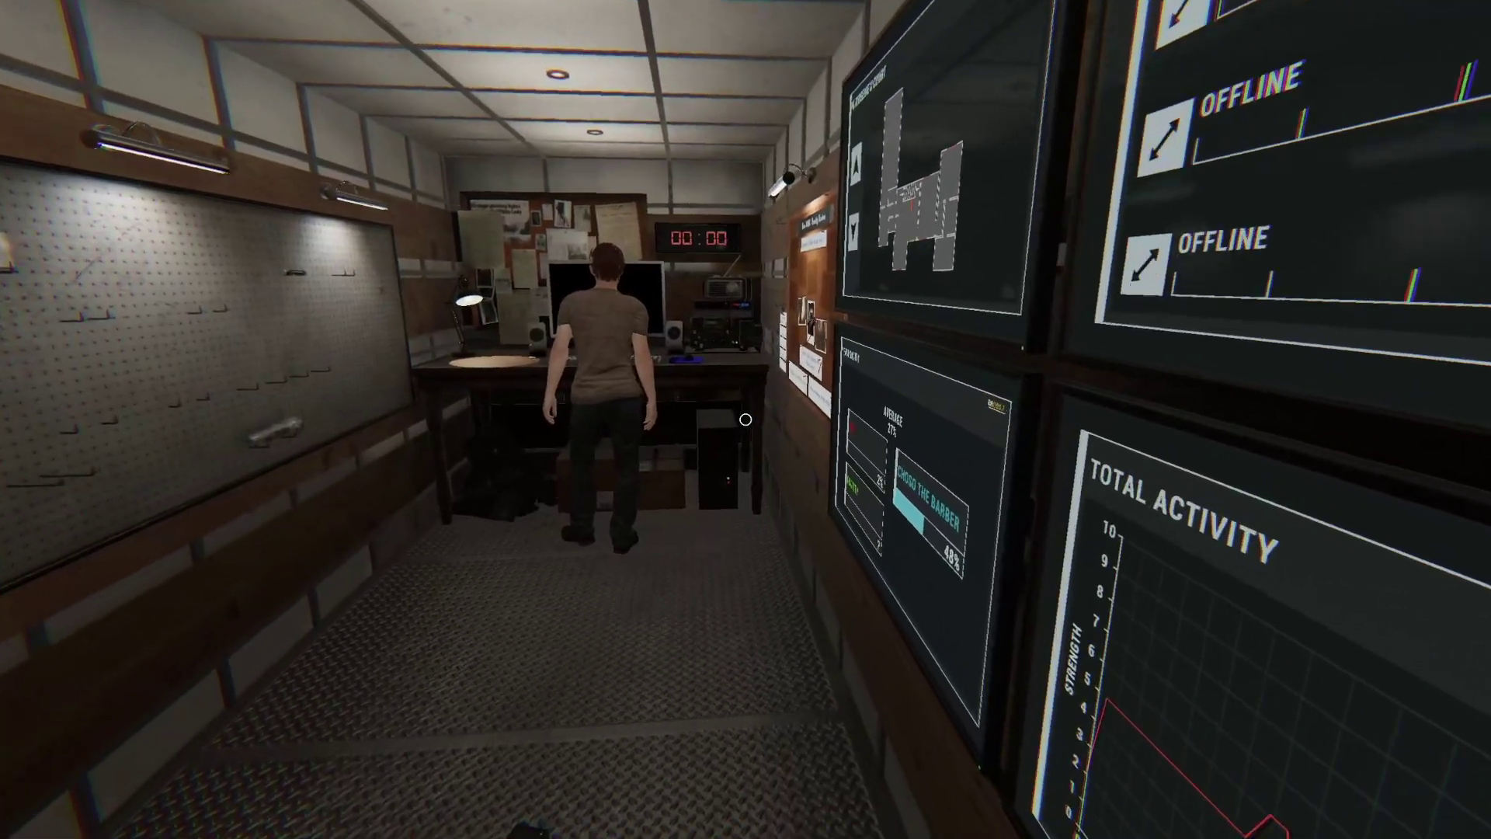
pyautogui.press('w')
pyautogui.press('e')
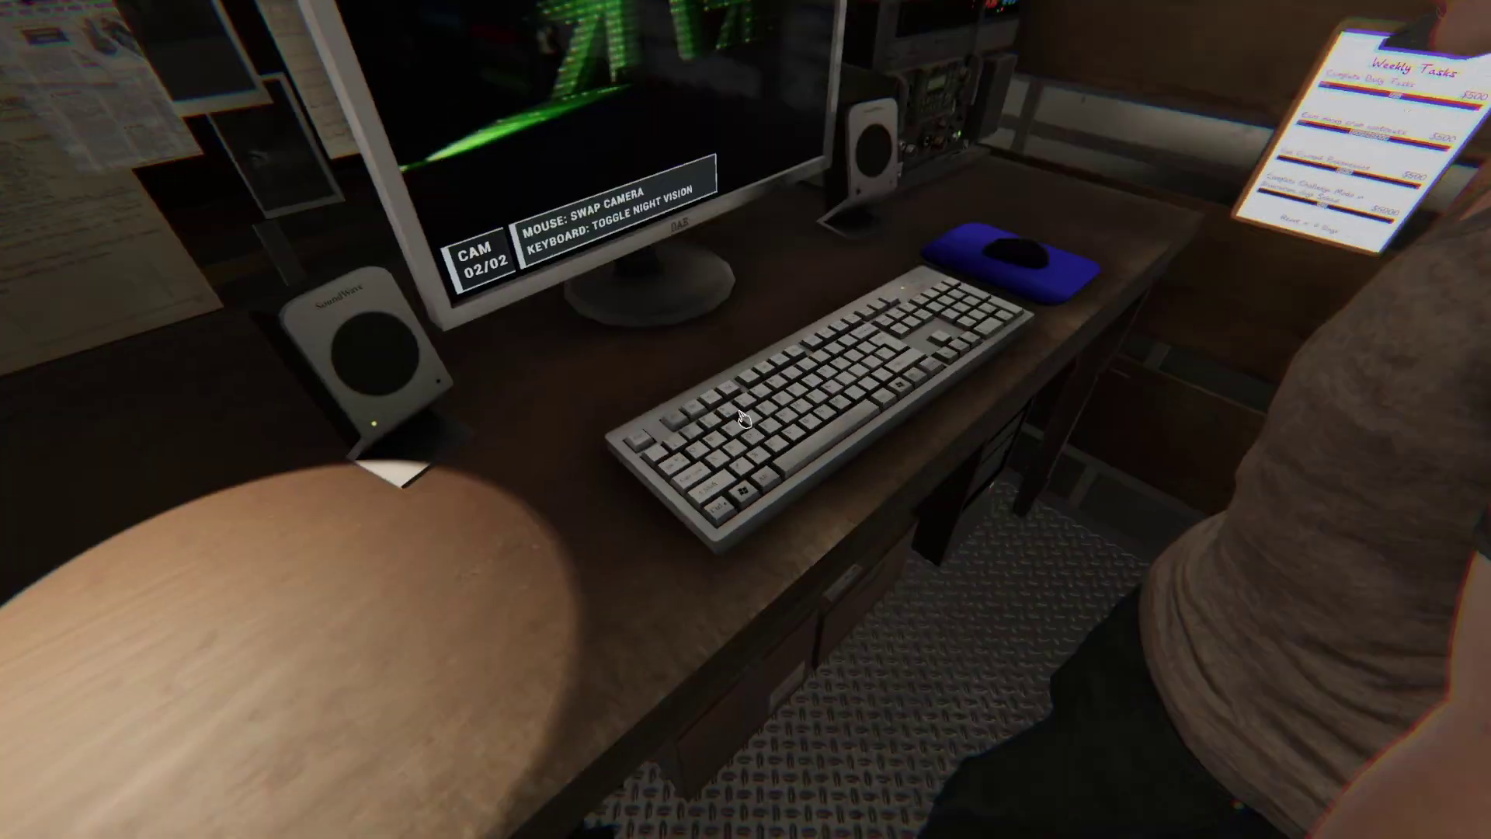
pyautogui.click(742, 417)
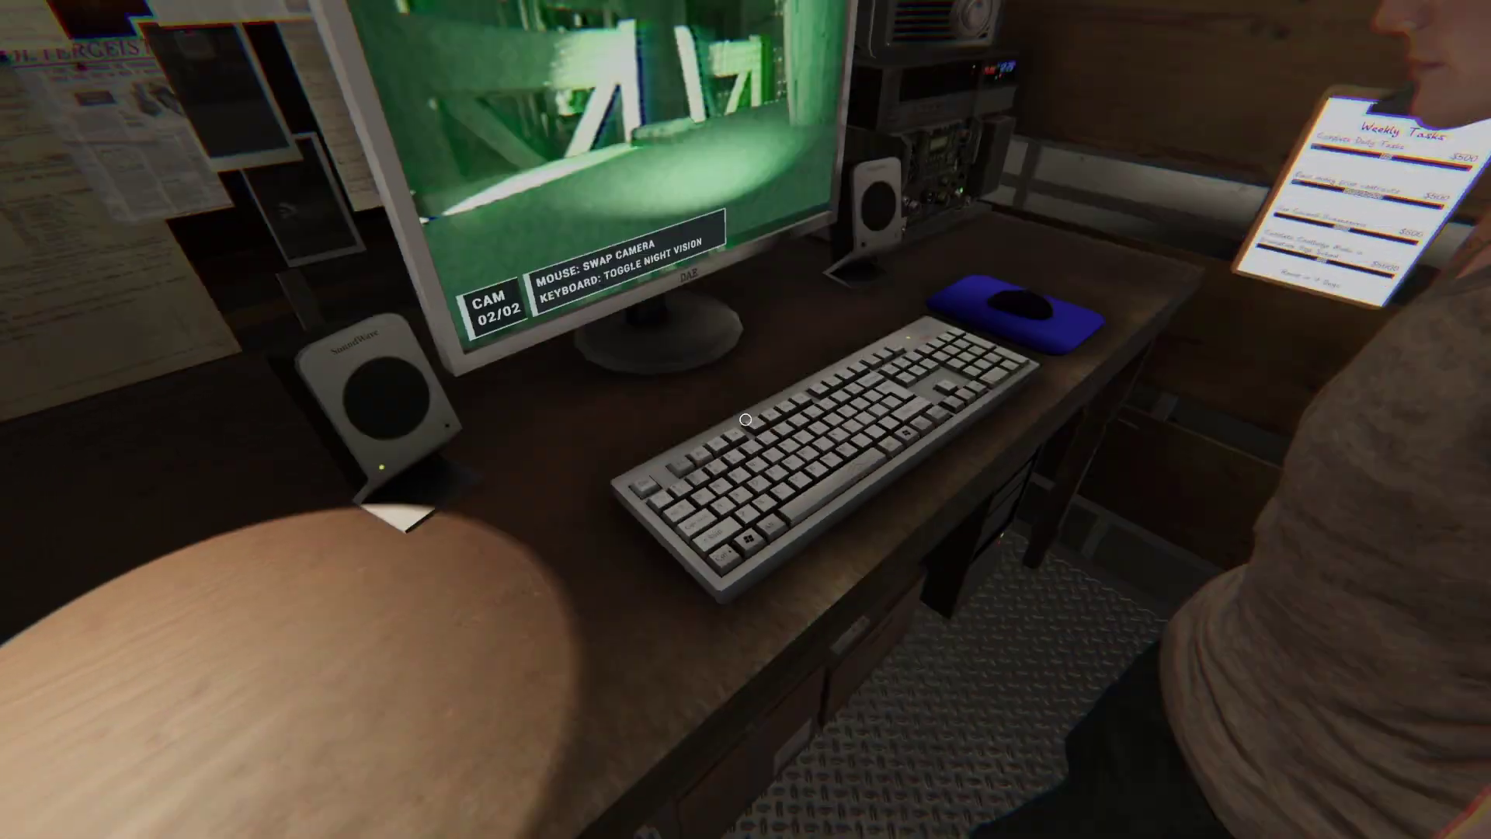